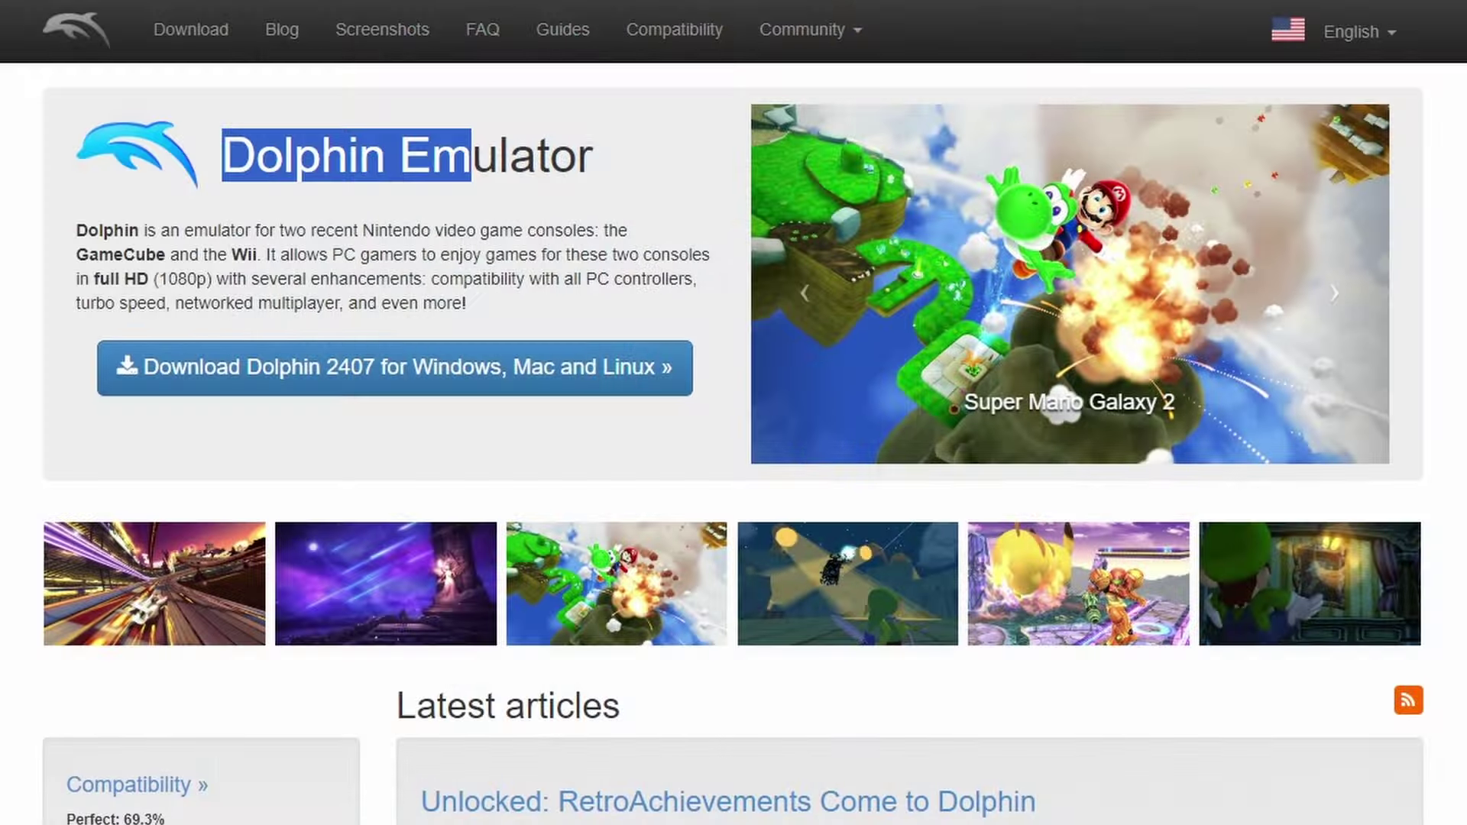
Download the Windows x64 development build 2407-264 from the Dolphin website's Download page.
{"action": "left_click_drag", "start_coordinate": [472, 156], "coordinate": [468, 304]}
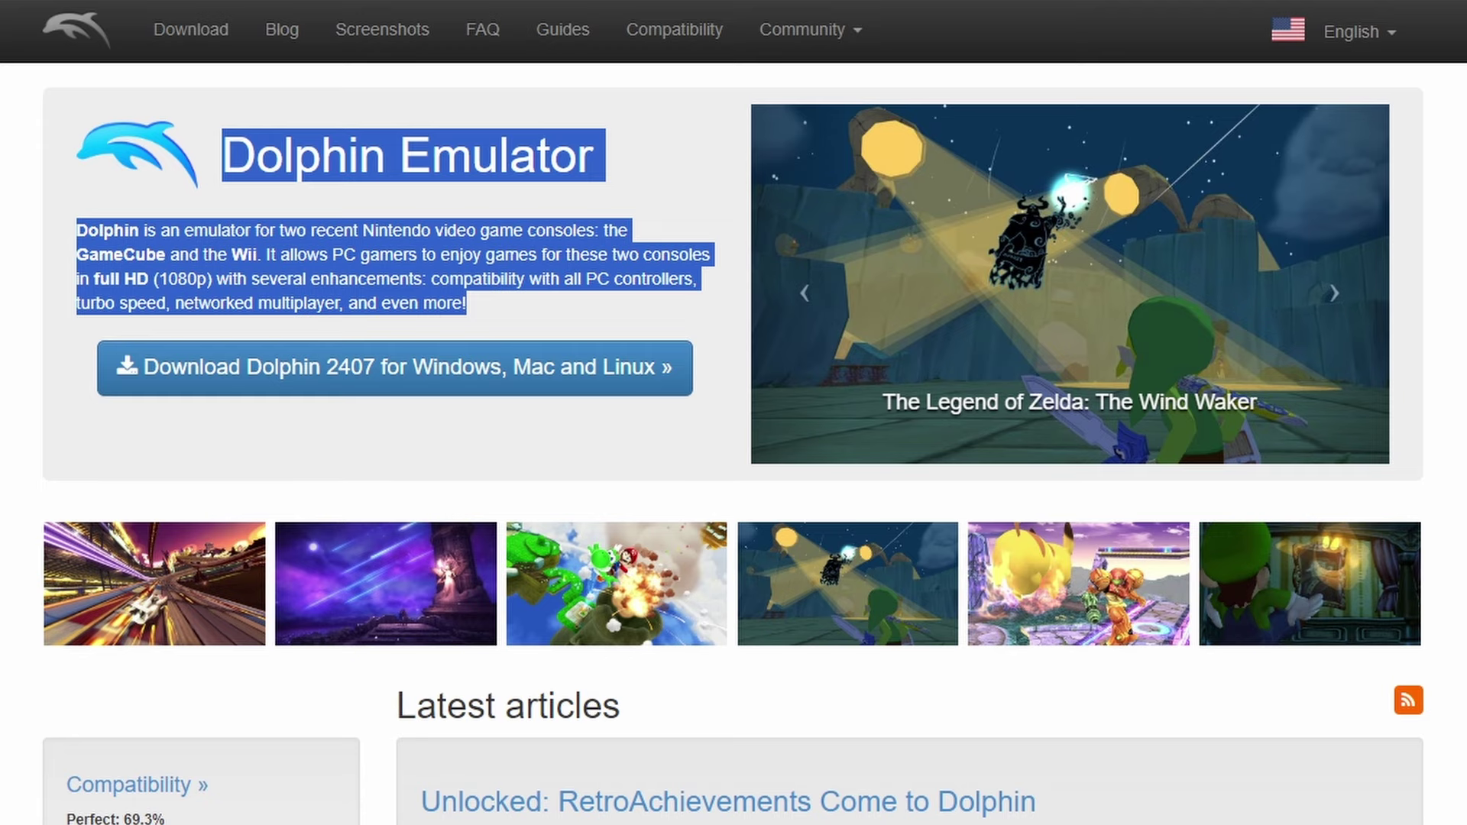
{"action": "left_click", "coordinate": [535, 306]}
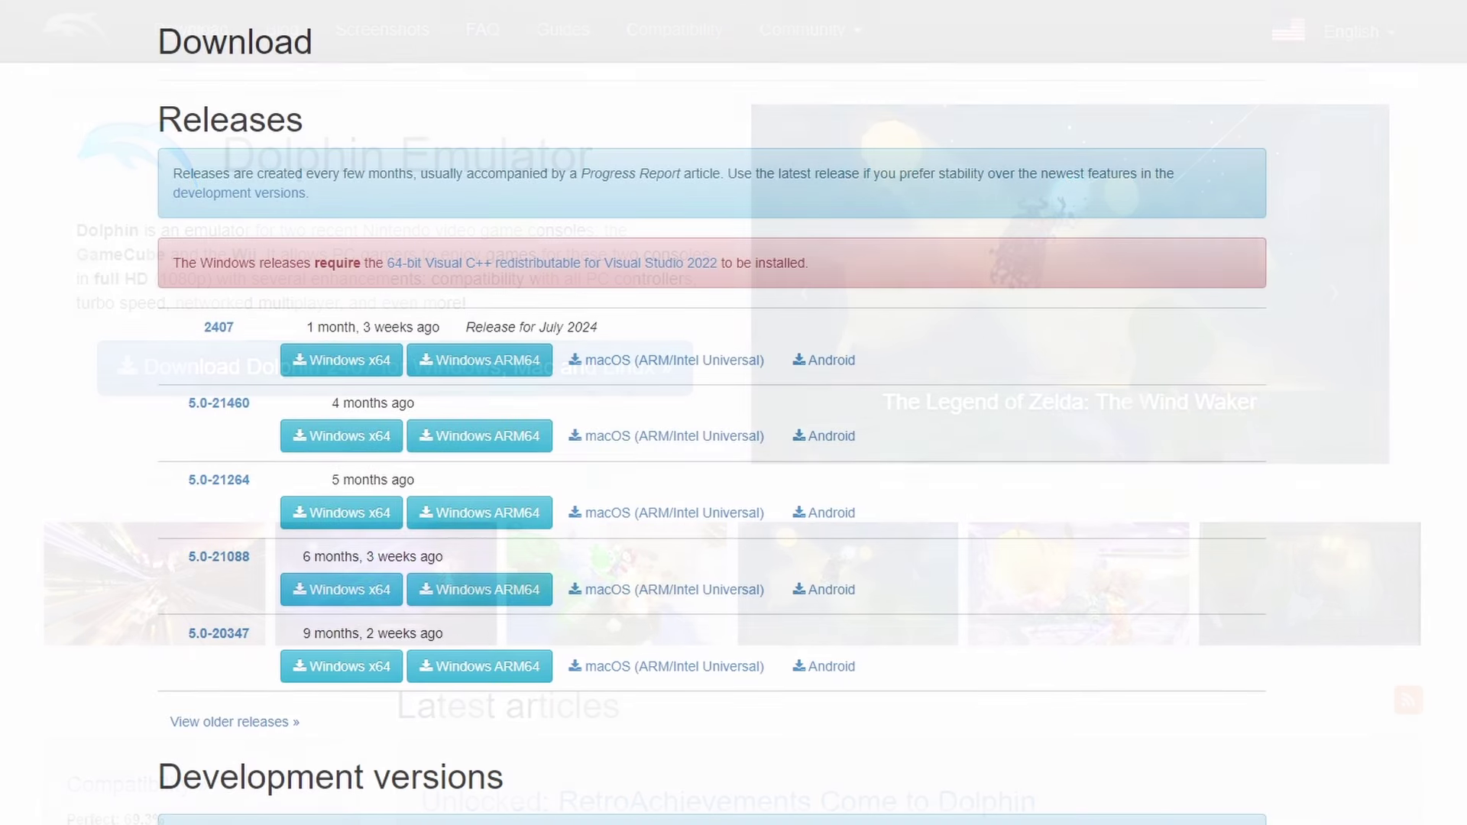
{"action": "left_click_drag", "start_coordinate": [158, 114], "coordinate": [309, 192]}
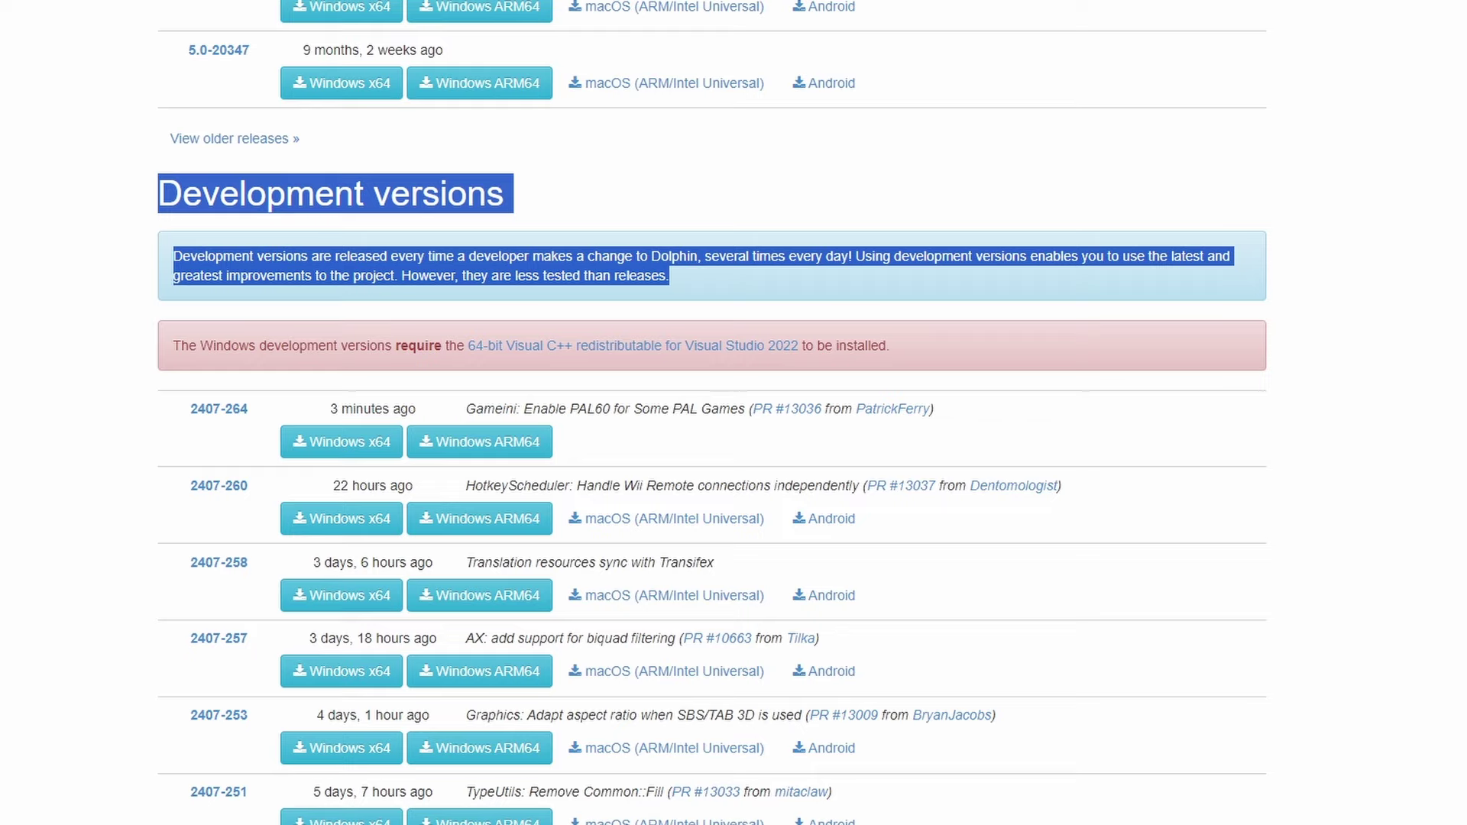
{"action": "left_click", "coordinate": [342, 441]}
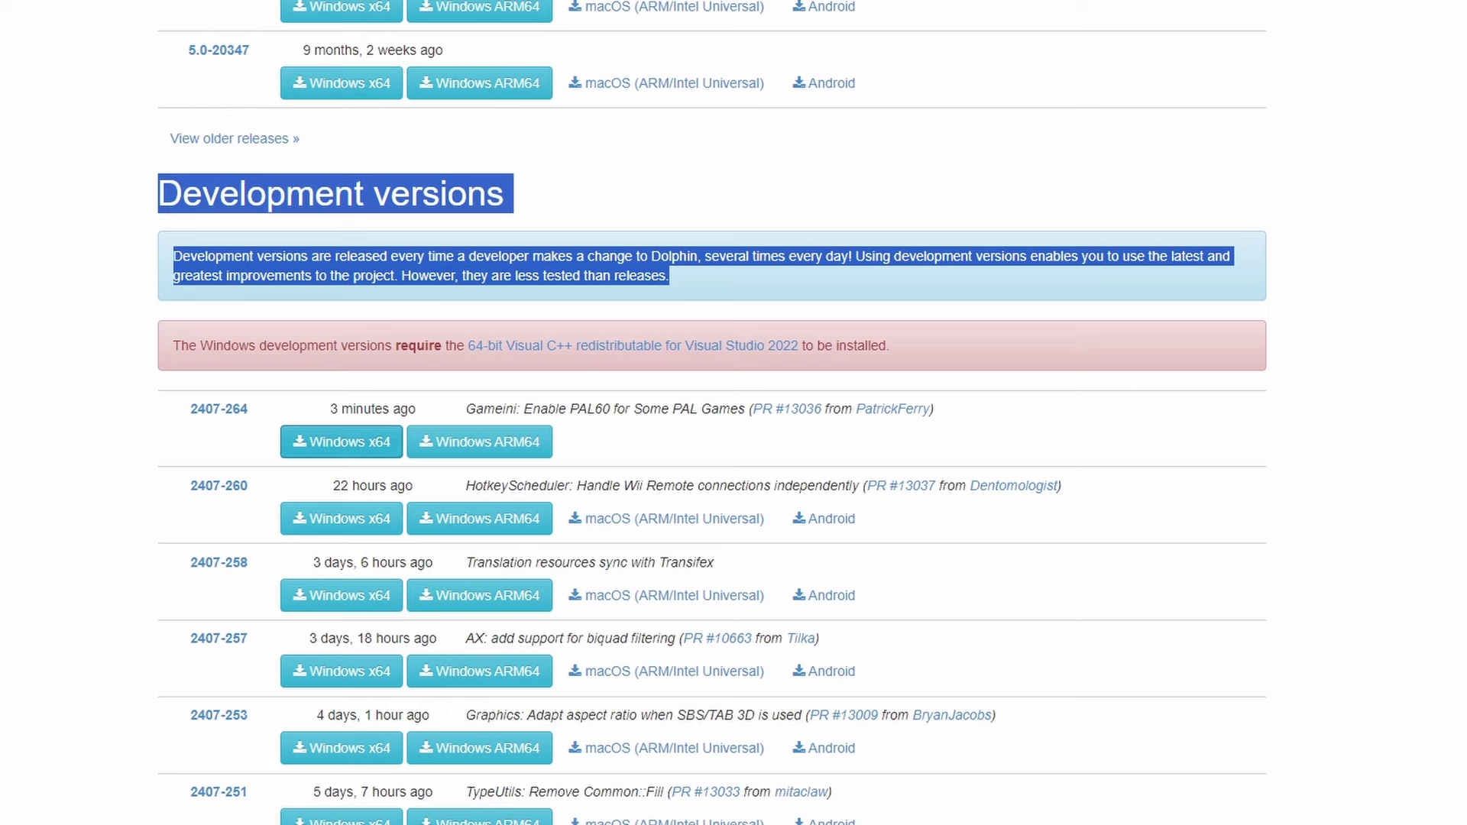
{"action": "left_click_drag", "start_coordinate": [173, 345], "coordinate": [890, 345]}
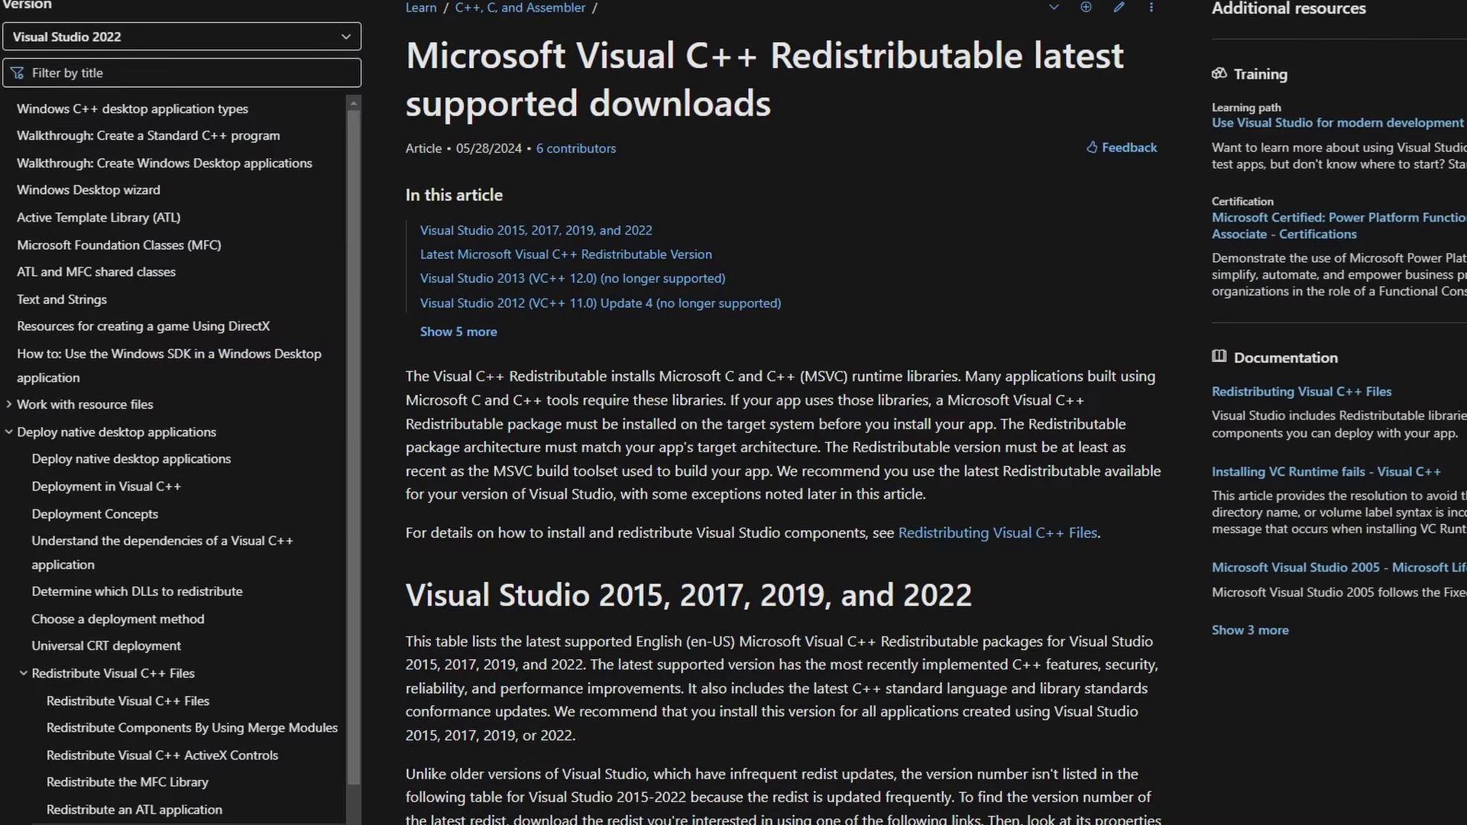
Locate latest Visual C++ Redistributable version 14.40.33810.0 and its X86 download row.
{"action": "scroll", "coordinate": [784, 458], "scroll_direction": "down", "scroll_amount": 7}
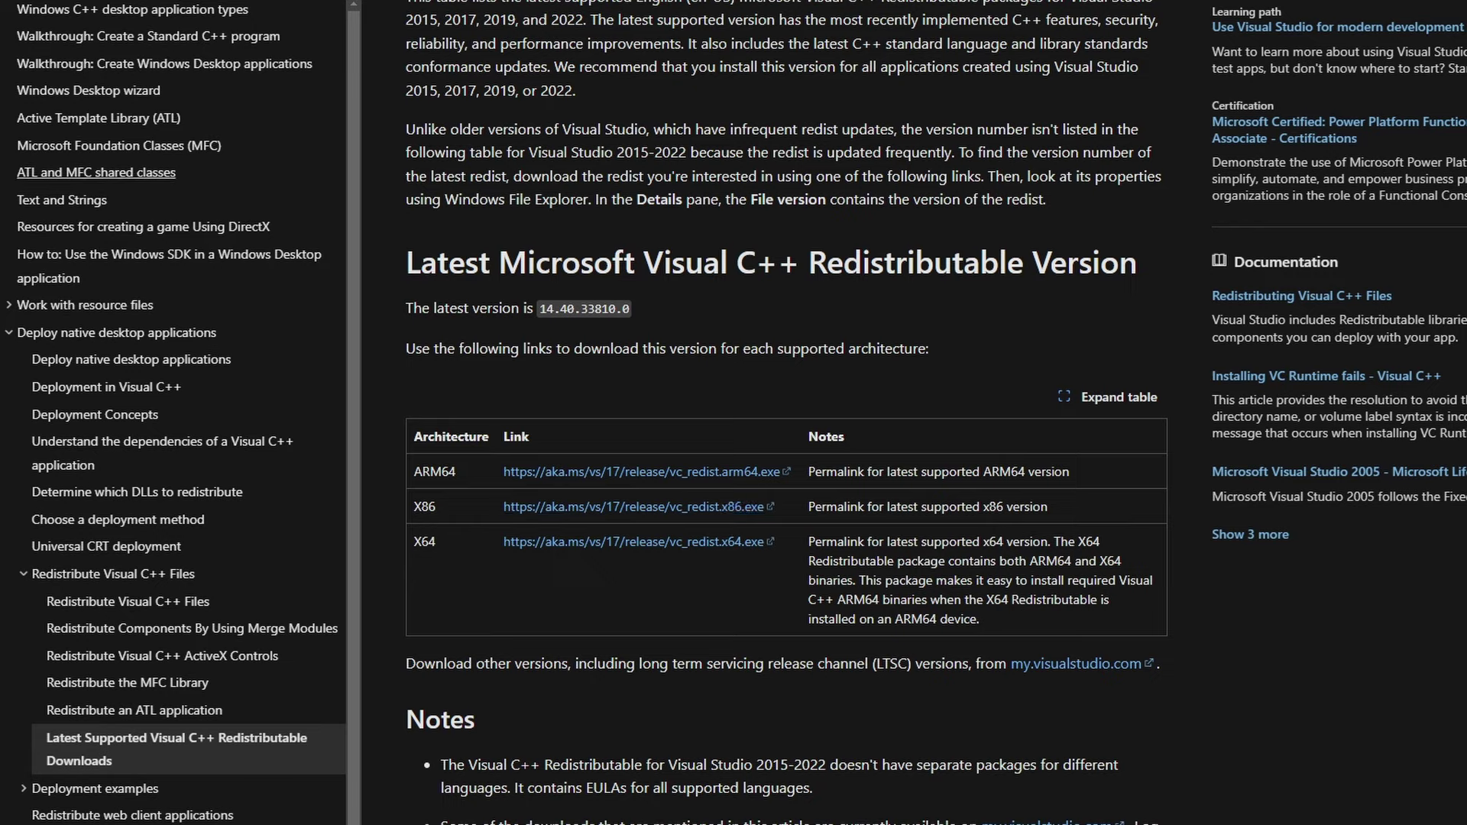
{"action": "left_click_drag", "start_coordinate": [407, 264], "coordinate": [929, 349]}
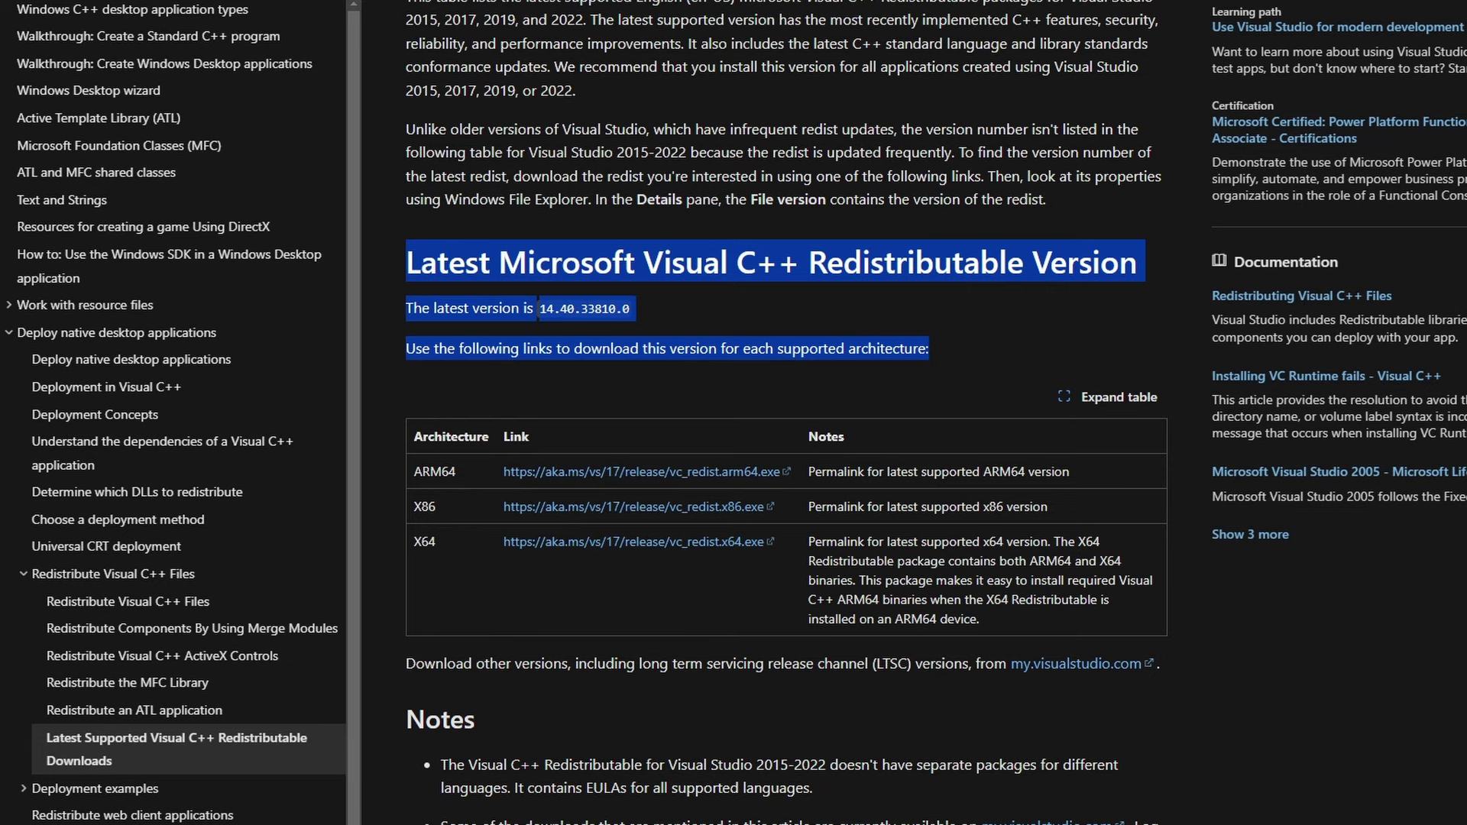
{"action": "left_click", "coordinate": [951, 309]}
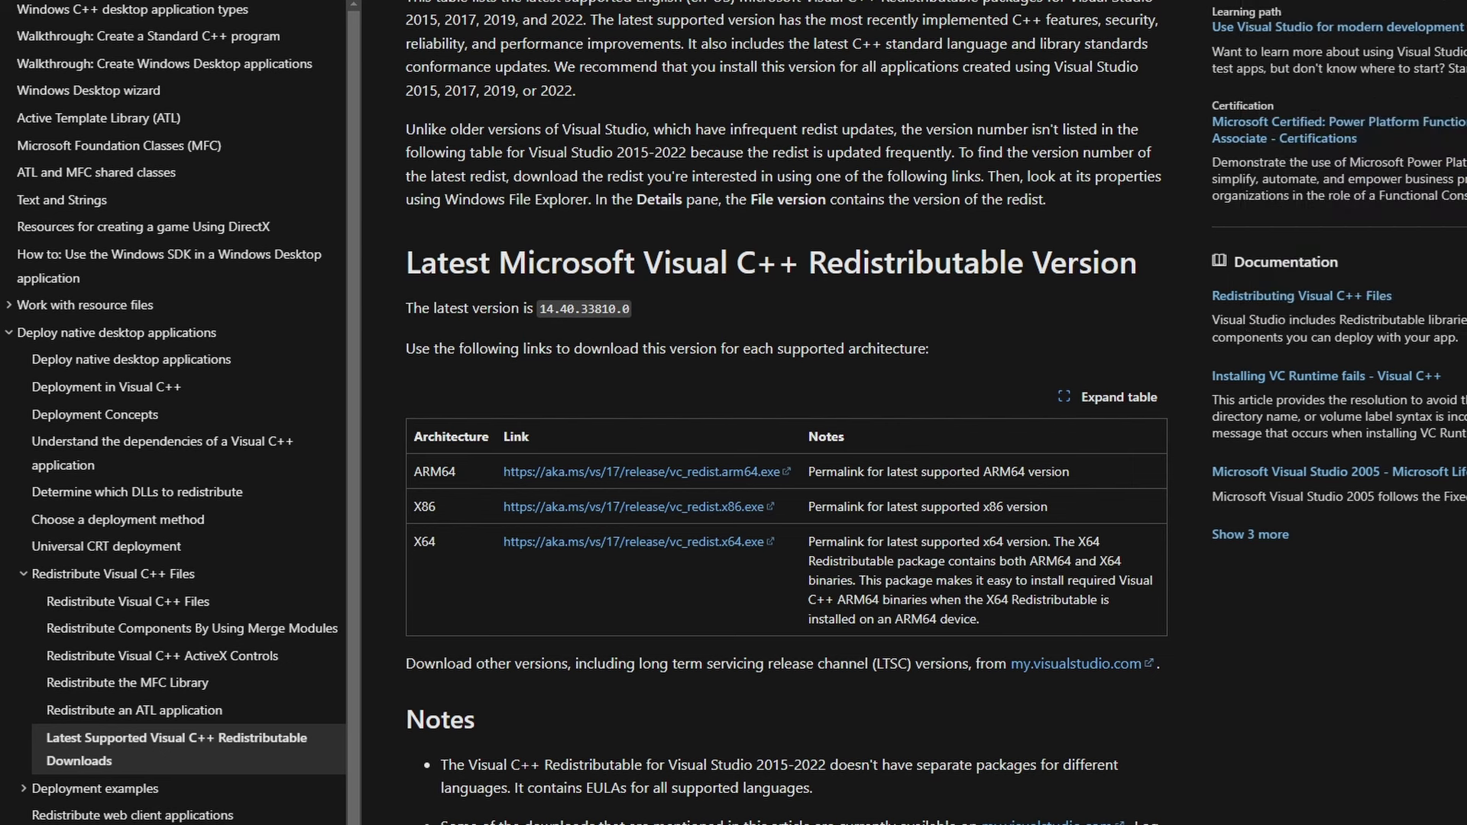
{"action": "left_click_drag", "start_coordinate": [413, 507], "coordinate": [1048, 507]}
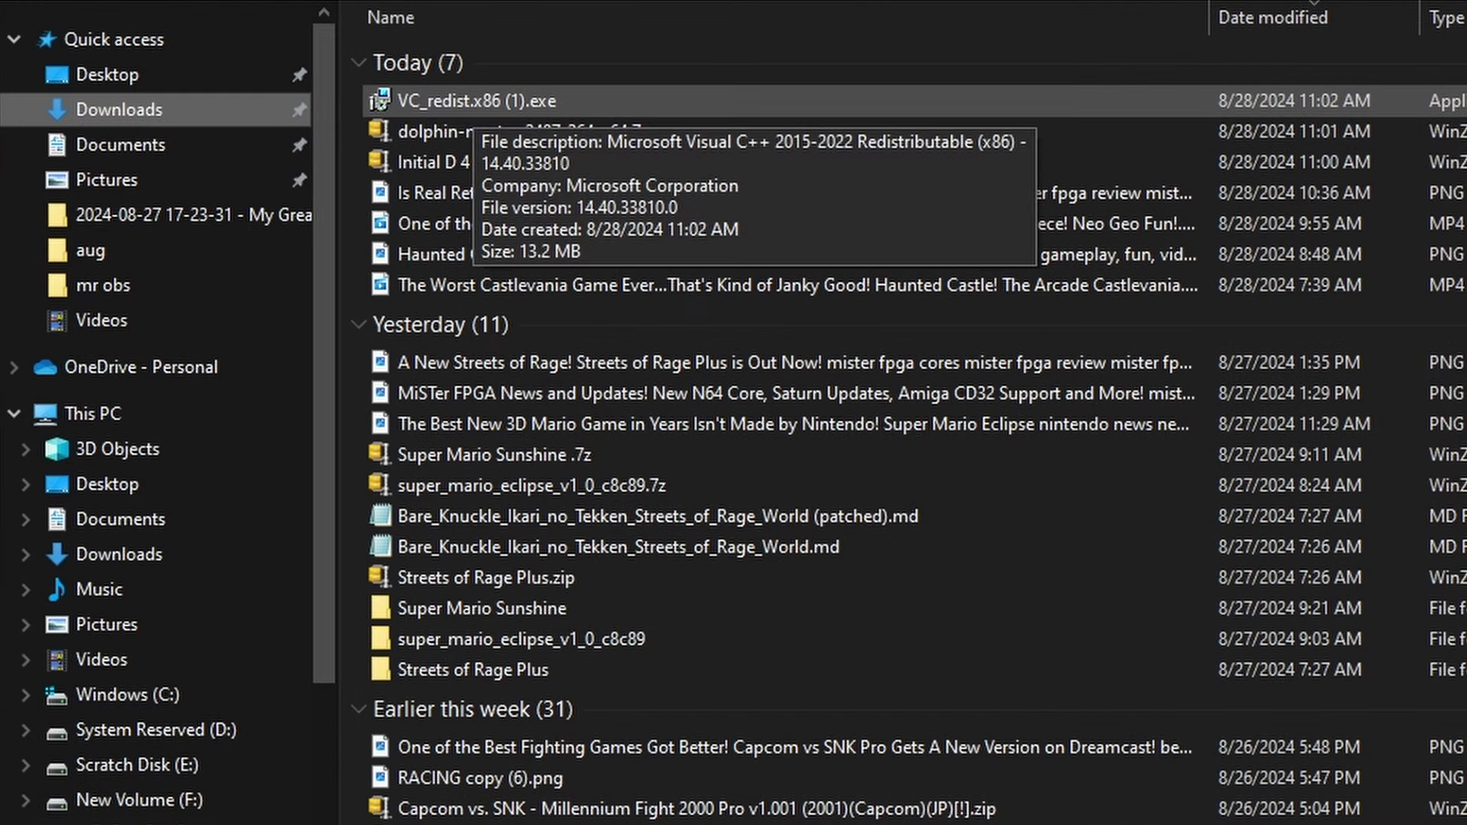
Run the VC_redist.x86 installer, then cancel its setup without changes.
{"action": "left_click", "coordinate": [493, 101]}
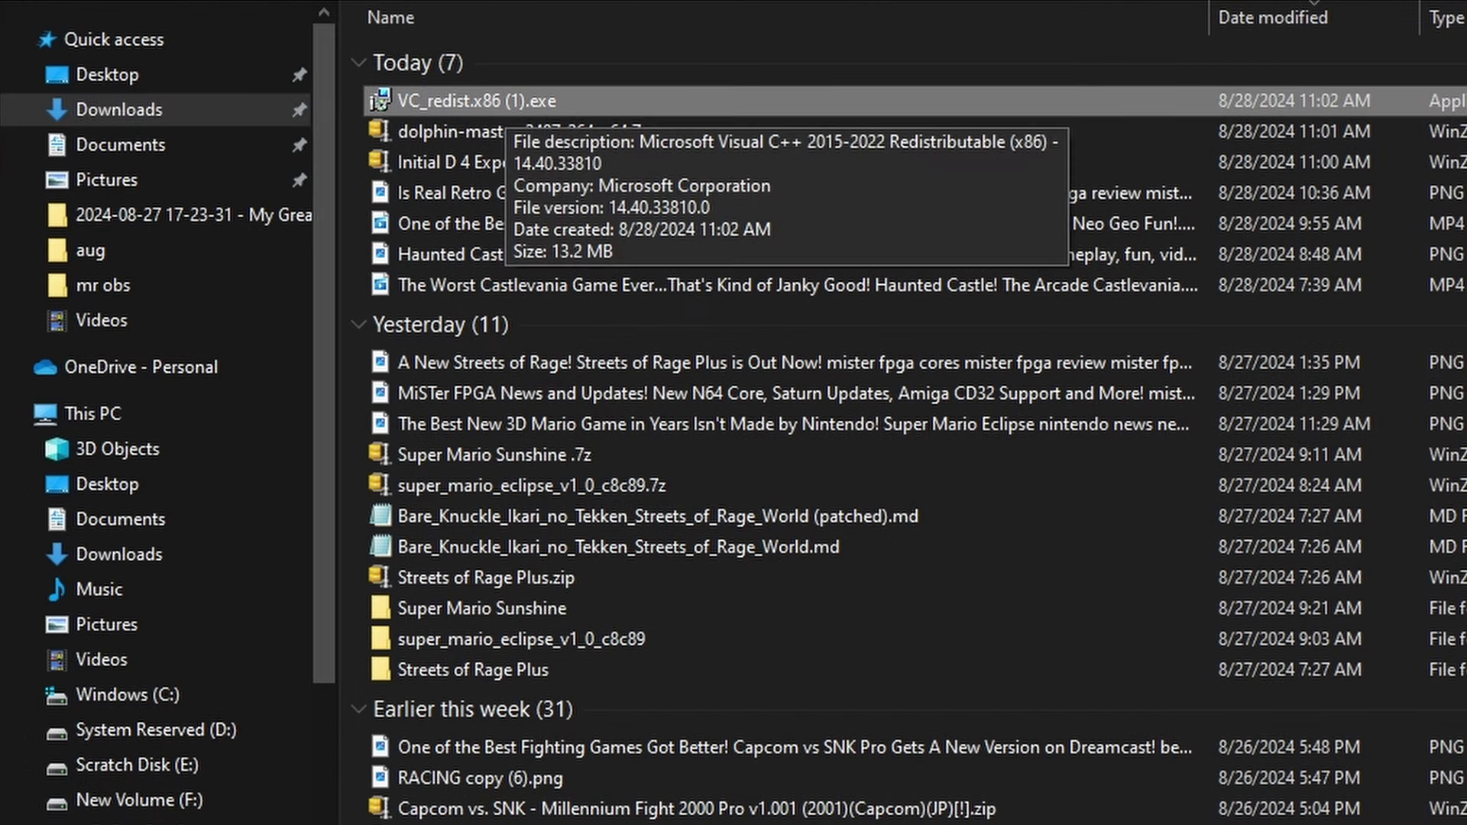
{"action": "double_click", "coordinate": [497, 103]}
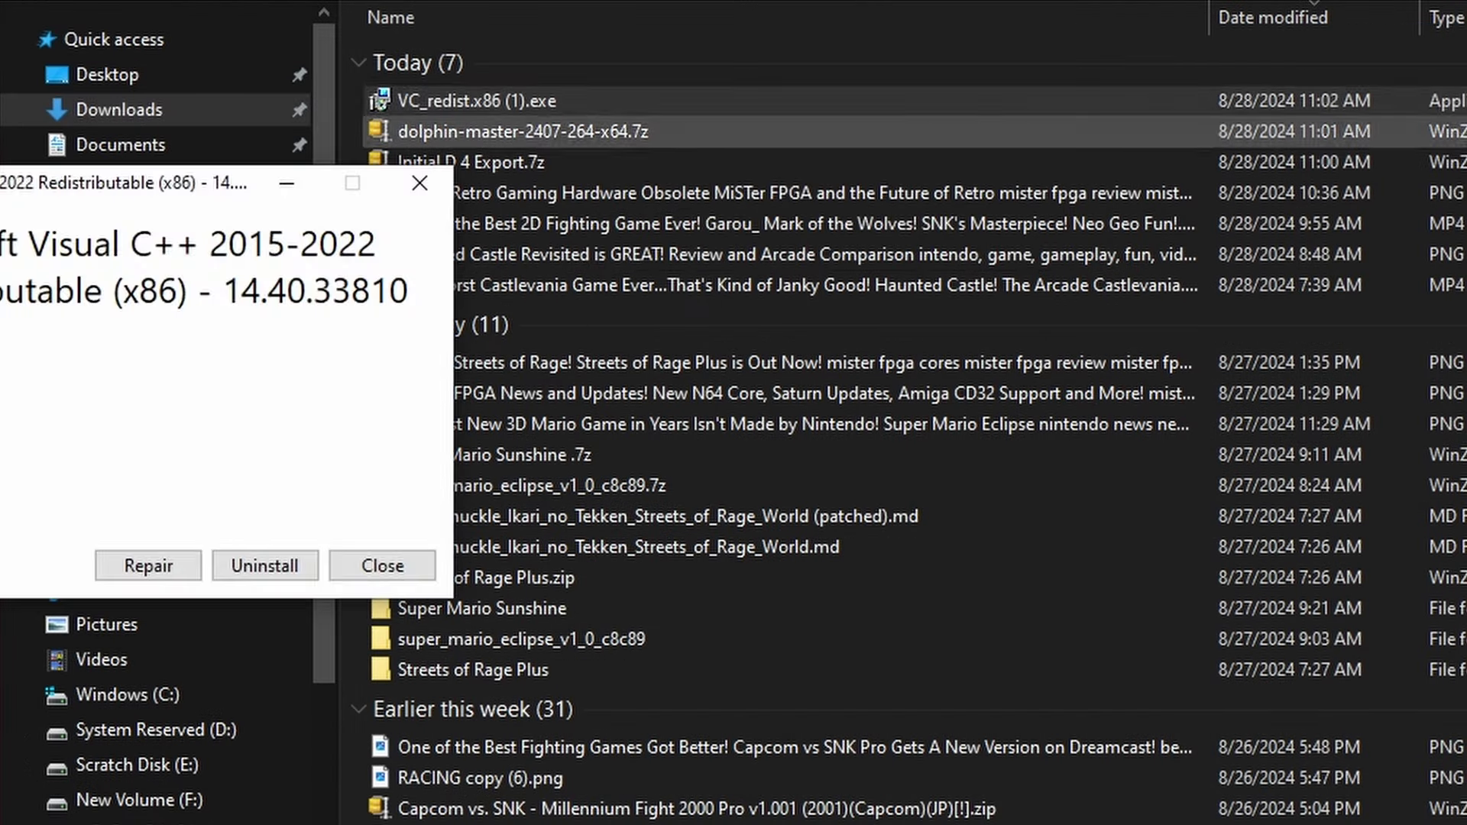
{"action": "left_click_drag", "start_coordinate": [192, 190], "coordinate": [891, 172]}
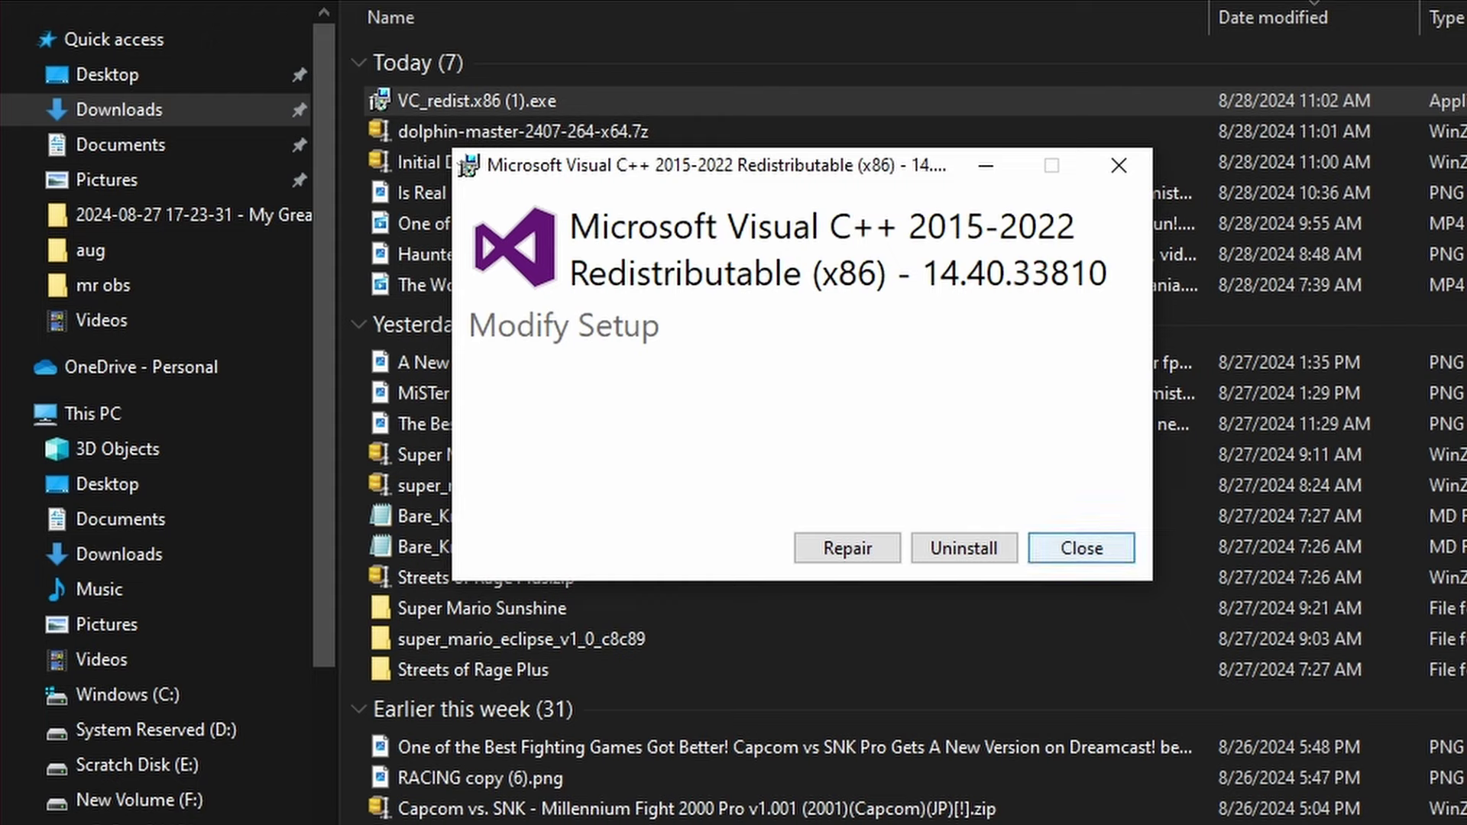
{"action": "left_click", "coordinate": [1081, 548]}
{"action": "left_click", "coordinate": [211, 497]}
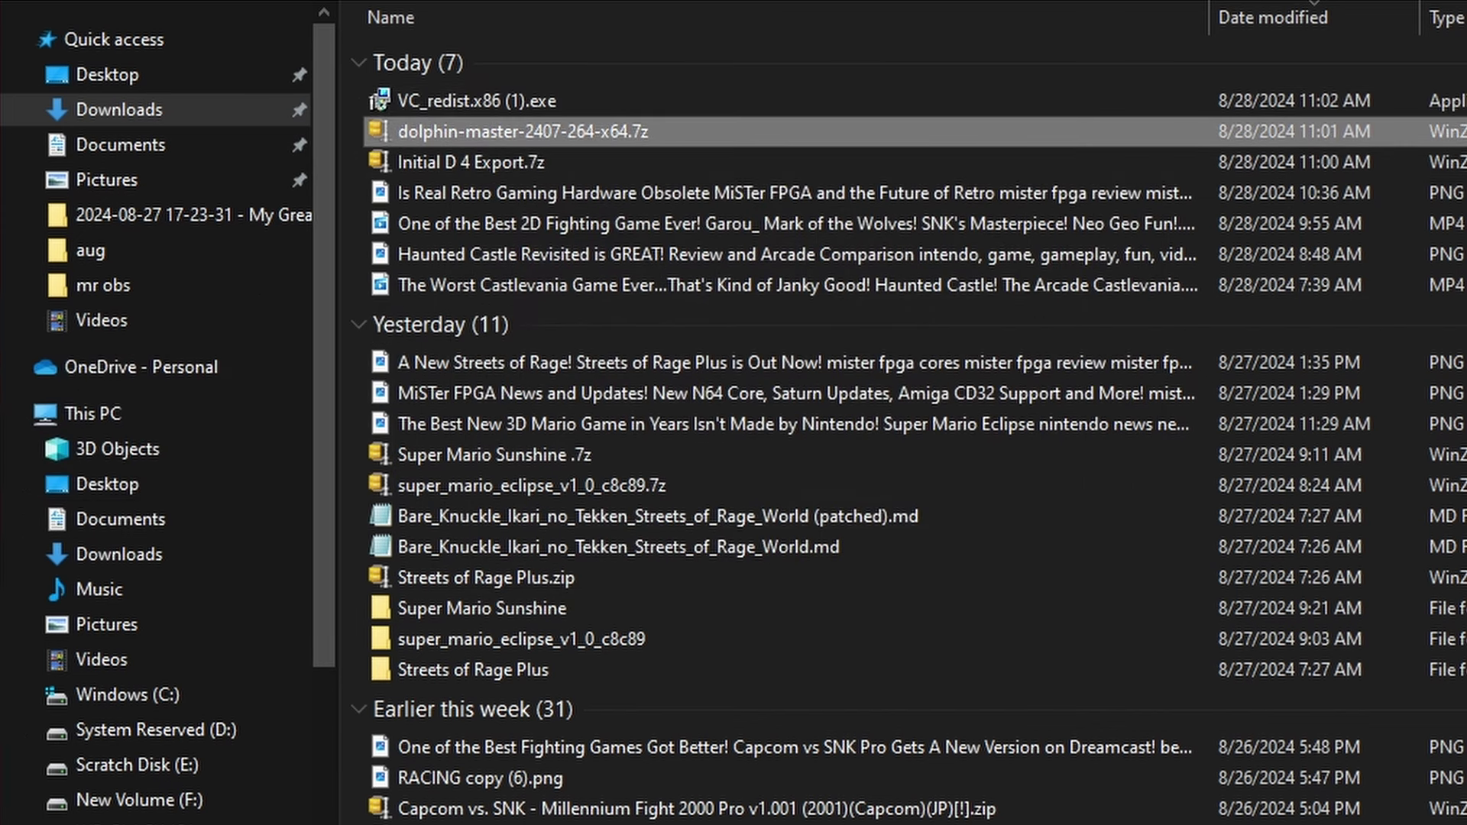
Extract the dolphin-master archive with 7-Zip and launch Dolphin.exe from Dolphin-x64.
{"action": "right_click", "coordinate": [579, 135]}
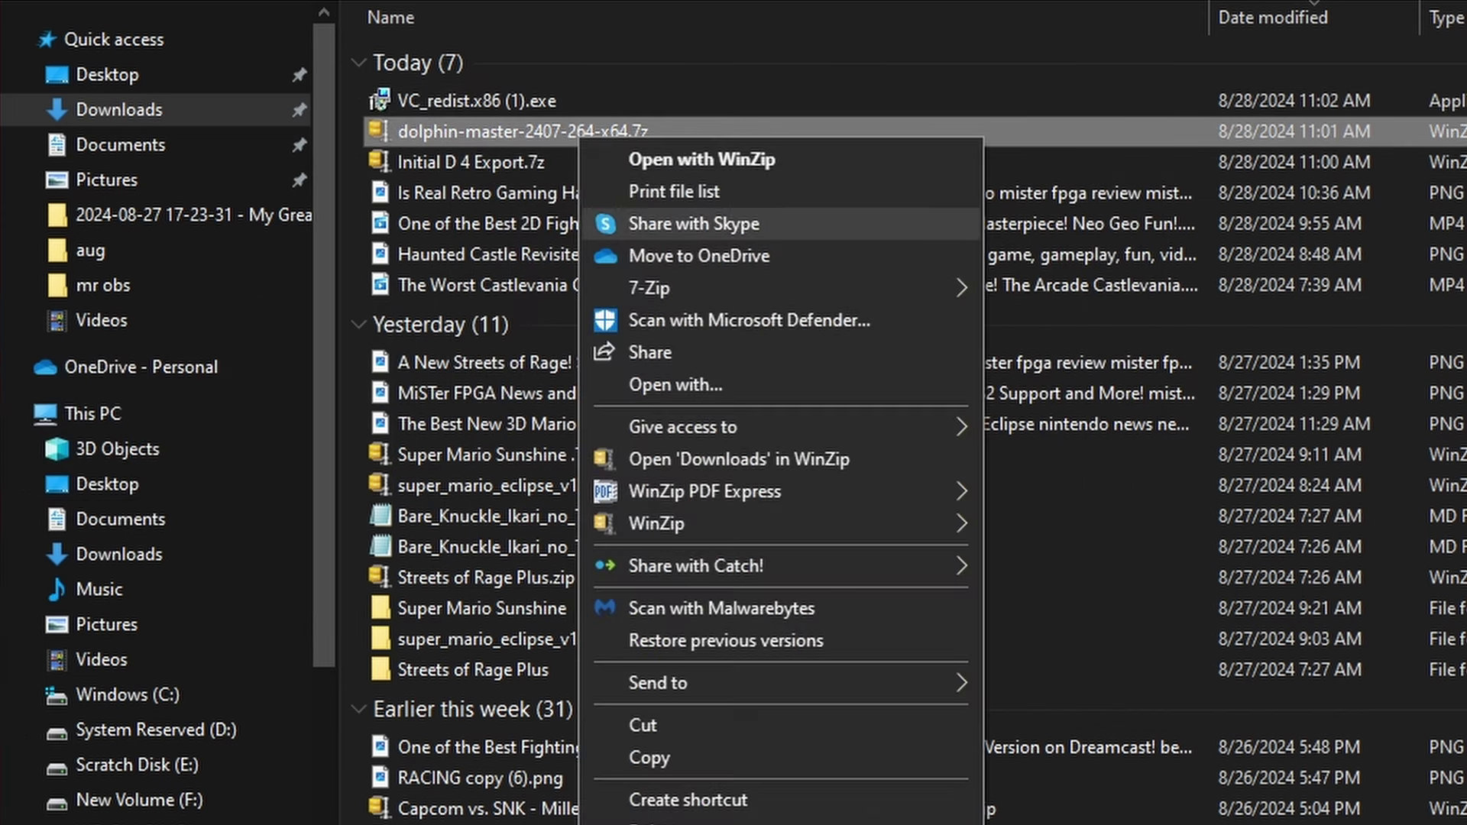
{"action": "mouse_move", "coordinate": [650, 288]}
{"action": "left_click", "coordinate": [1070, 355]}
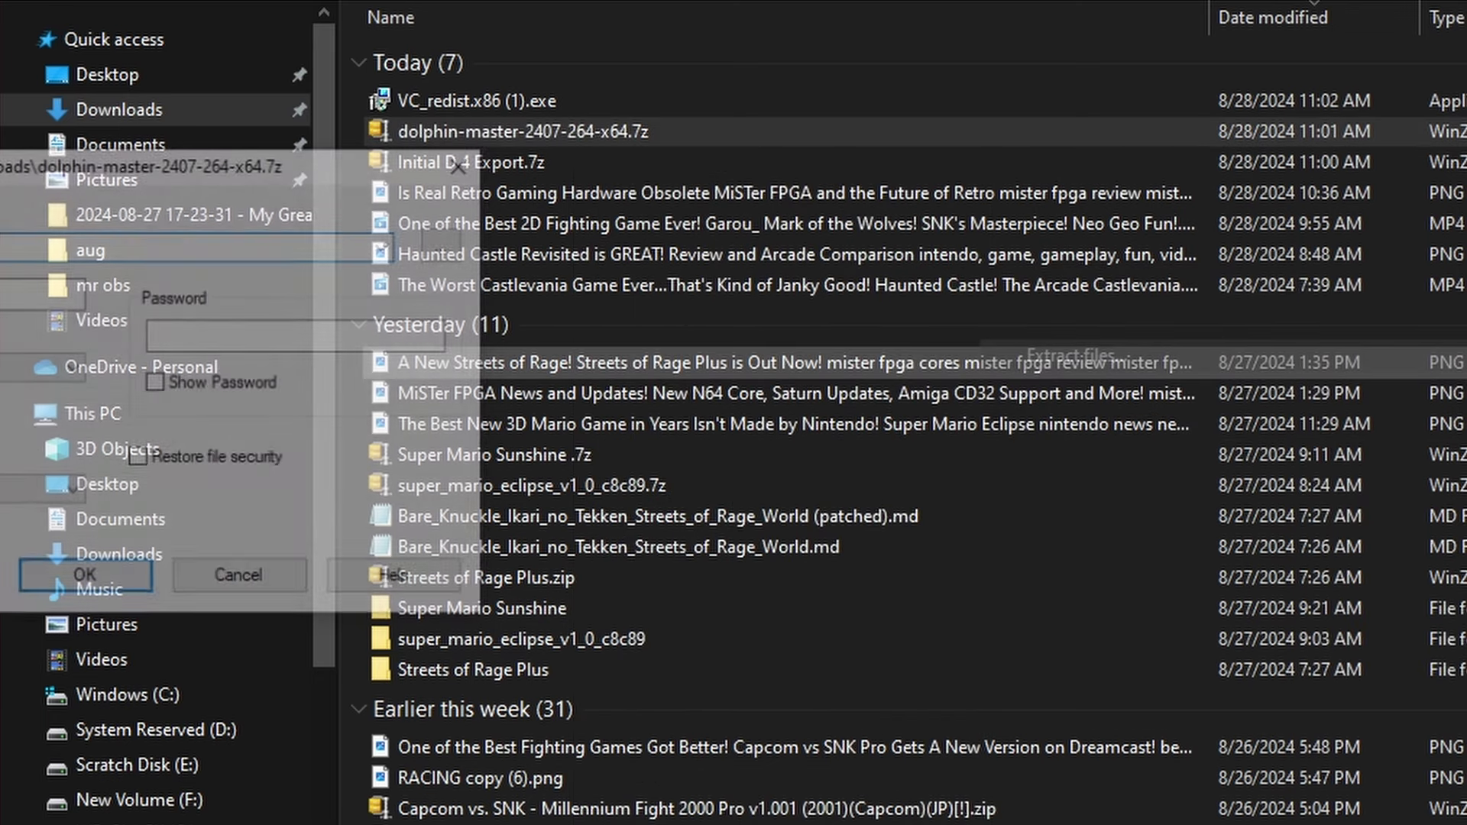
{"action": "left_click", "coordinate": [85, 581]}
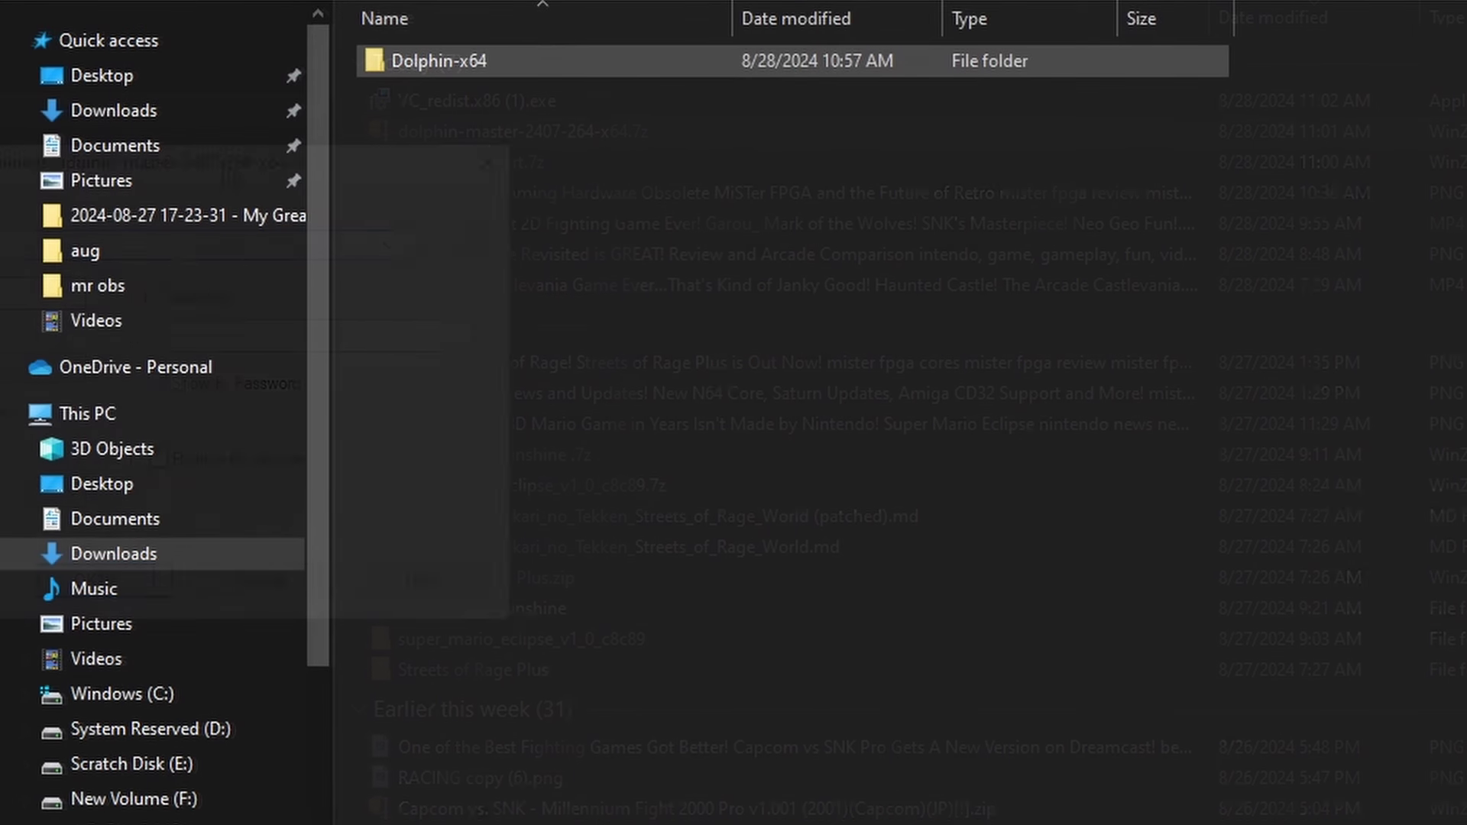
{"action": "double_click", "coordinate": [439, 61]}
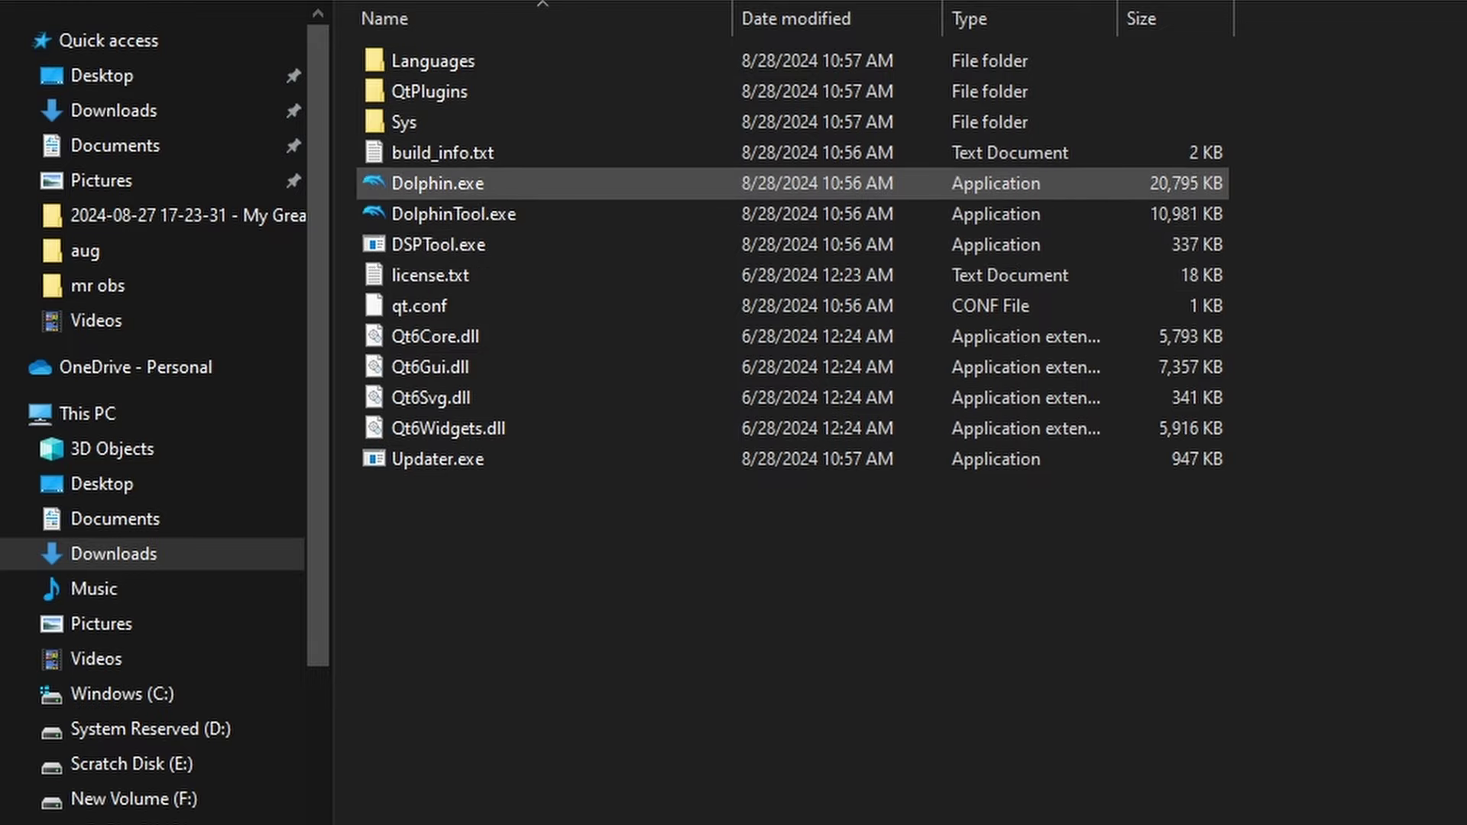
{"action": "double_click", "coordinate": [438, 184]}
Browse Dolphin's menu bar and open the Config settings.
{"action": "left_click", "coordinate": [19, 46]}
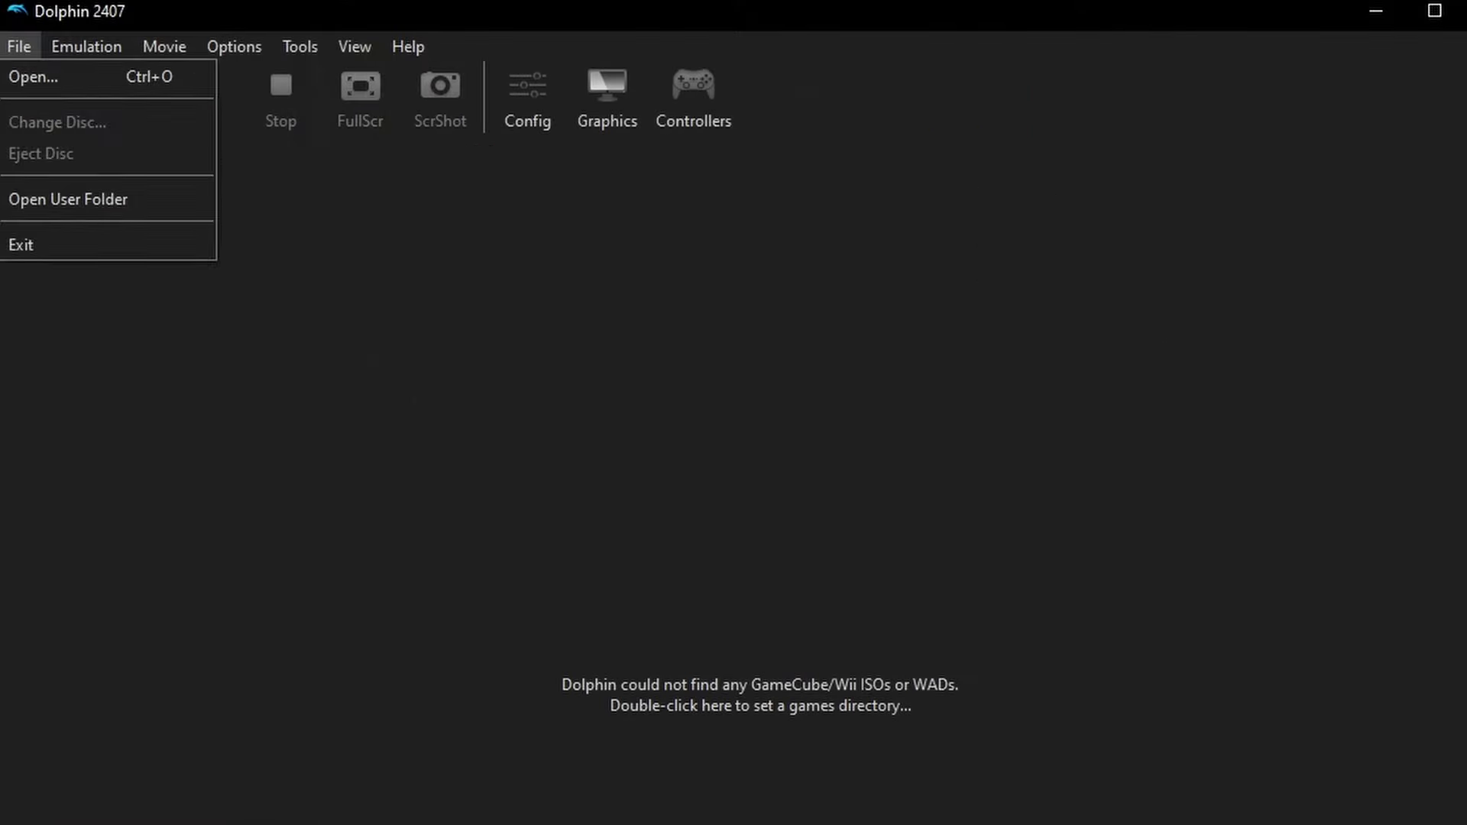
{"action": "mouse_move", "coordinate": [86, 46]}
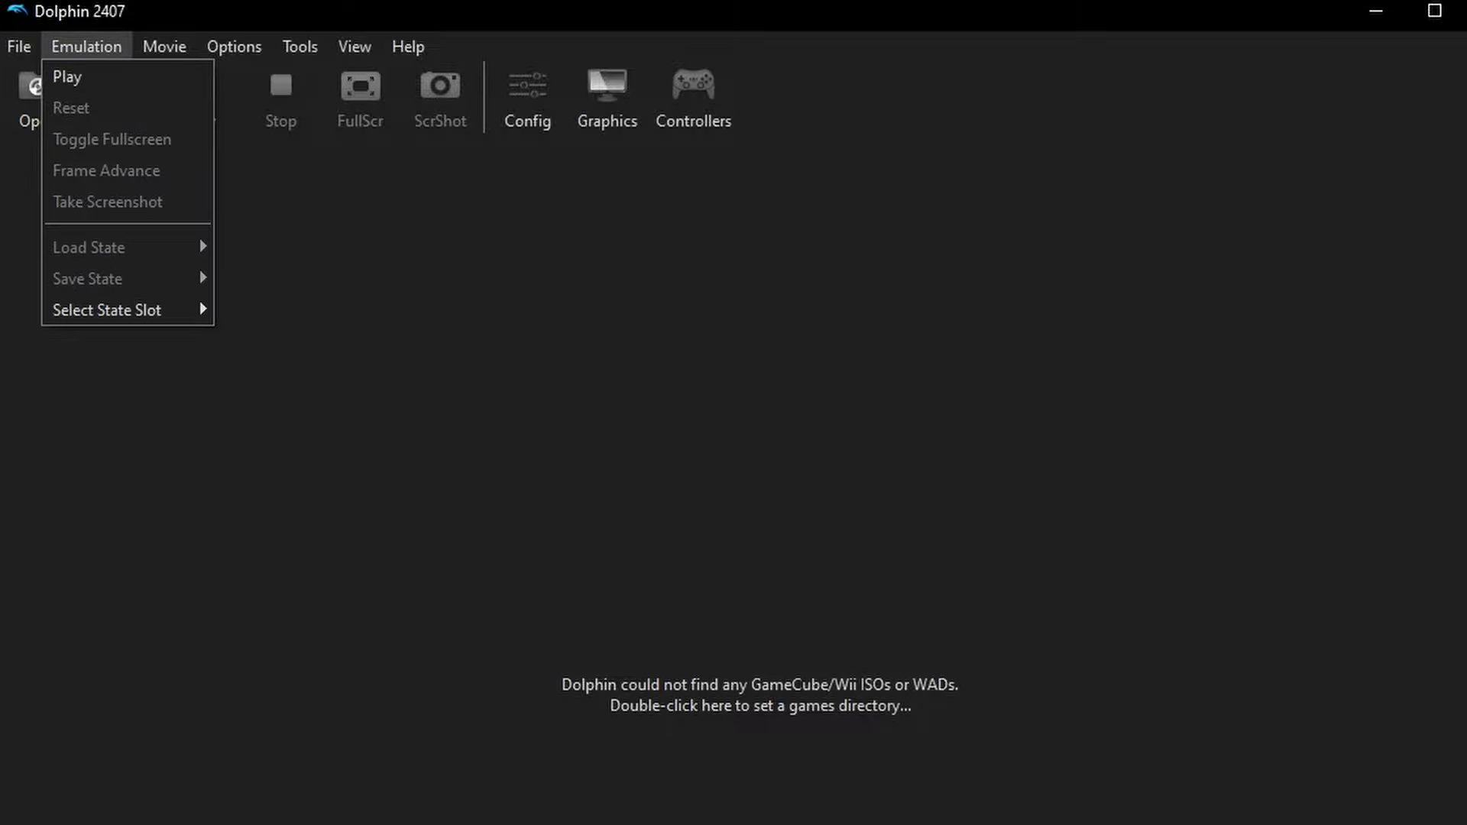
{"action": "mouse_move", "coordinate": [165, 47]}
{"action": "mouse_move", "coordinate": [234, 47]}
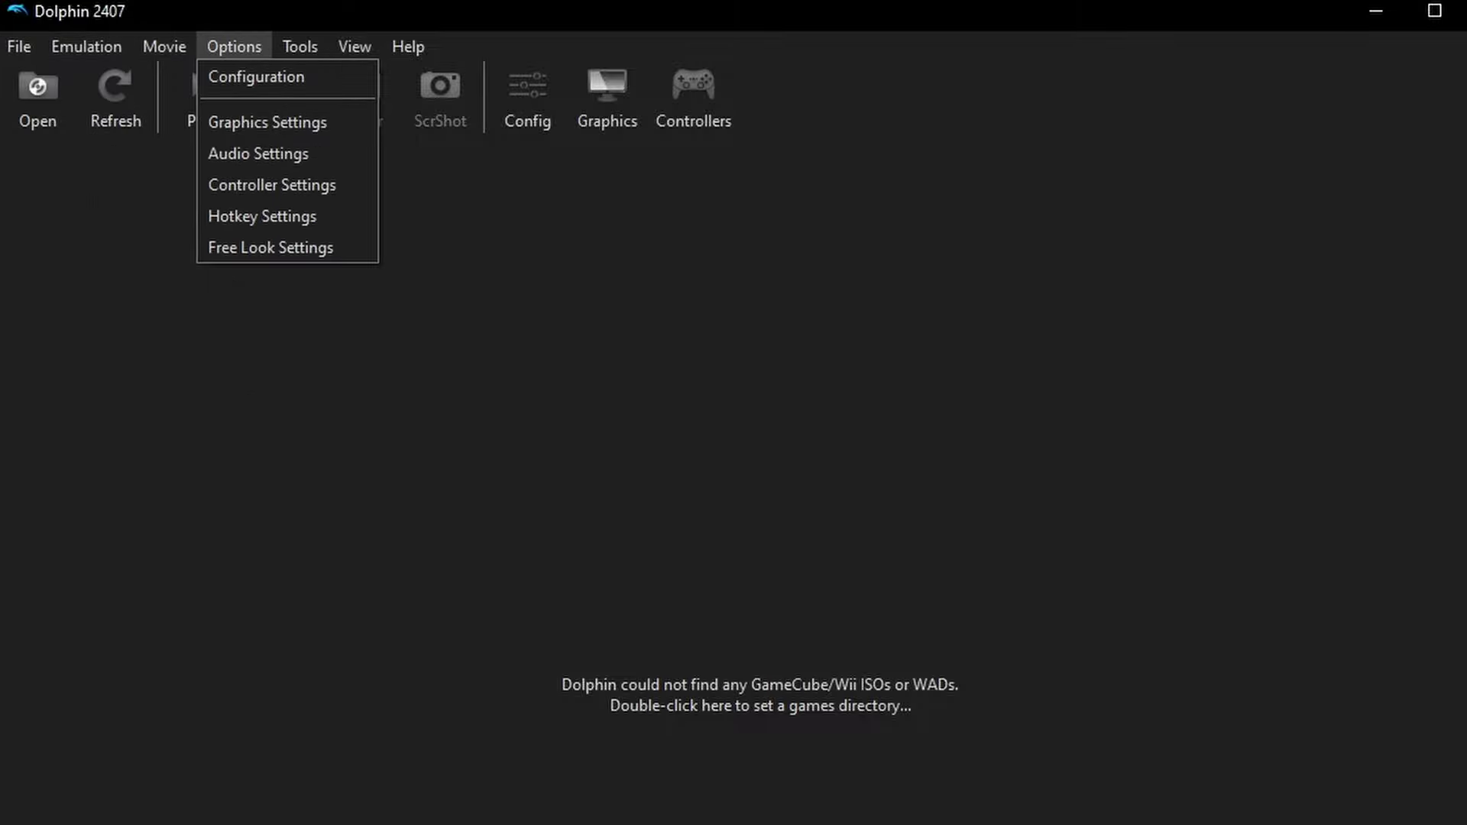
{"action": "mouse_move", "coordinate": [301, 46]}
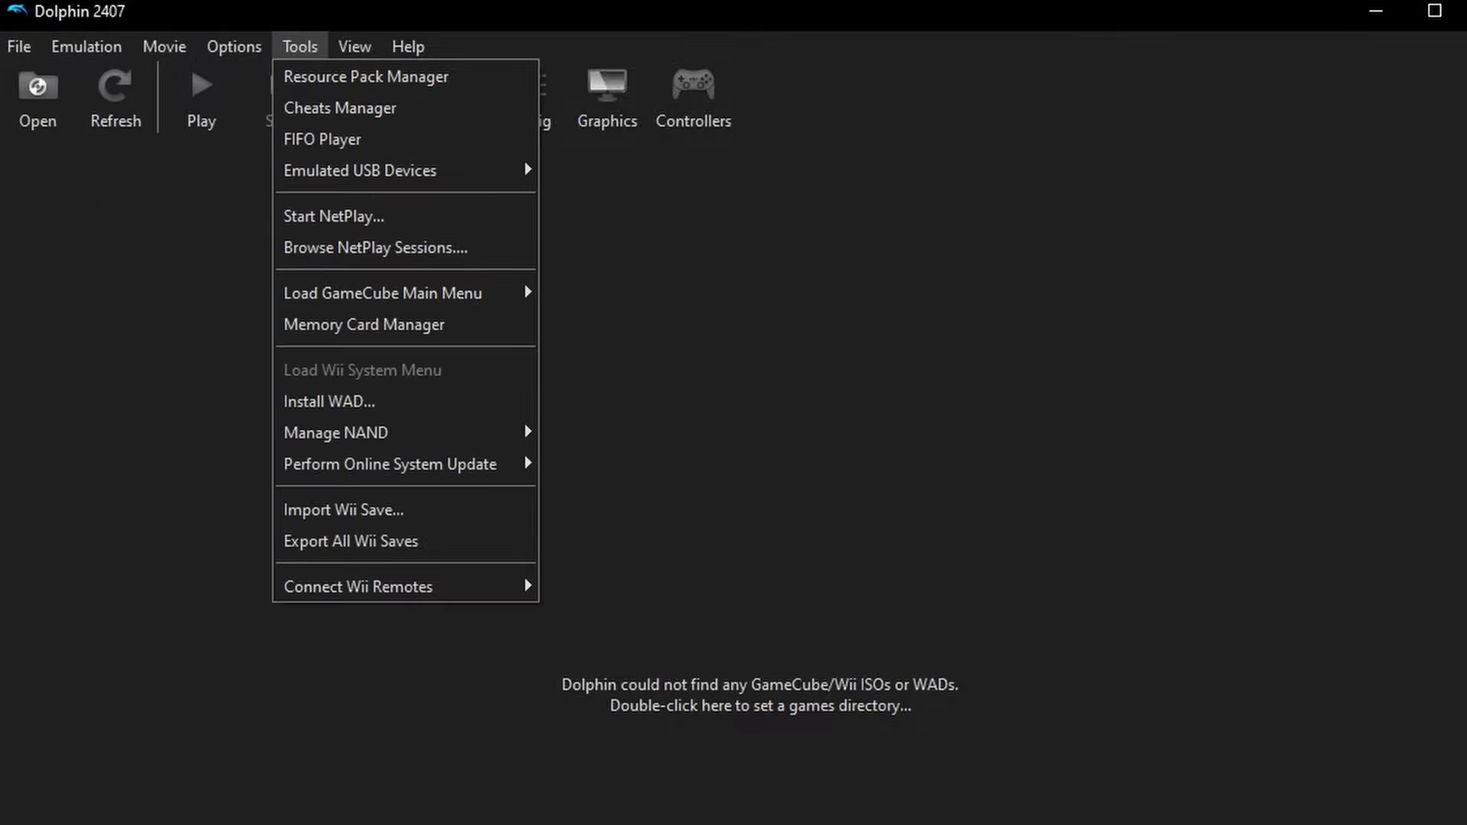
{"action": "key", "text": "Right"}
{"action": "key", "text": "Right"}
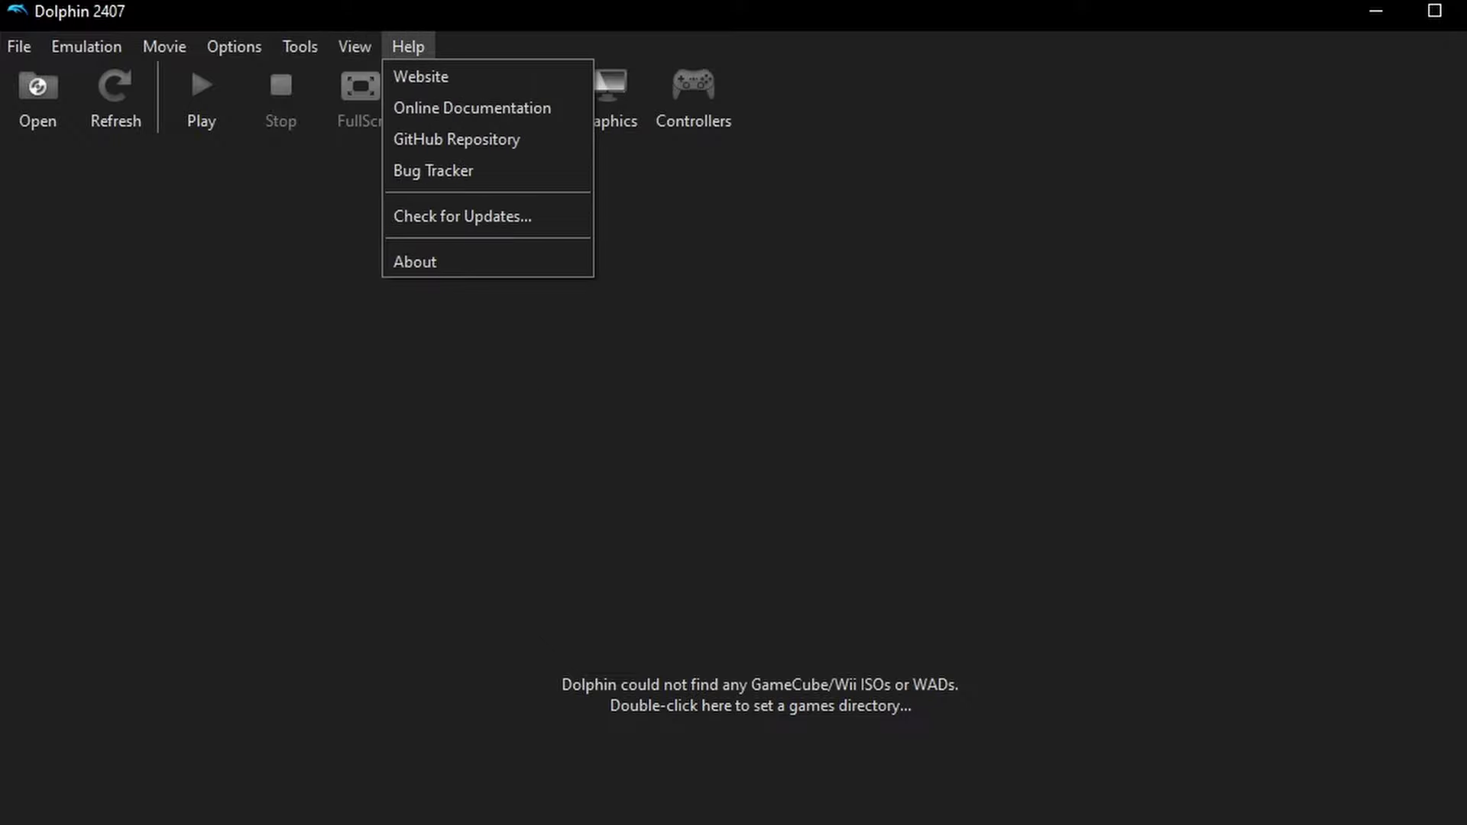
{"action": "key", "text": "Left"}
{"action": "key", "text": "Left"}
{"action": "key", "text": "Left"}
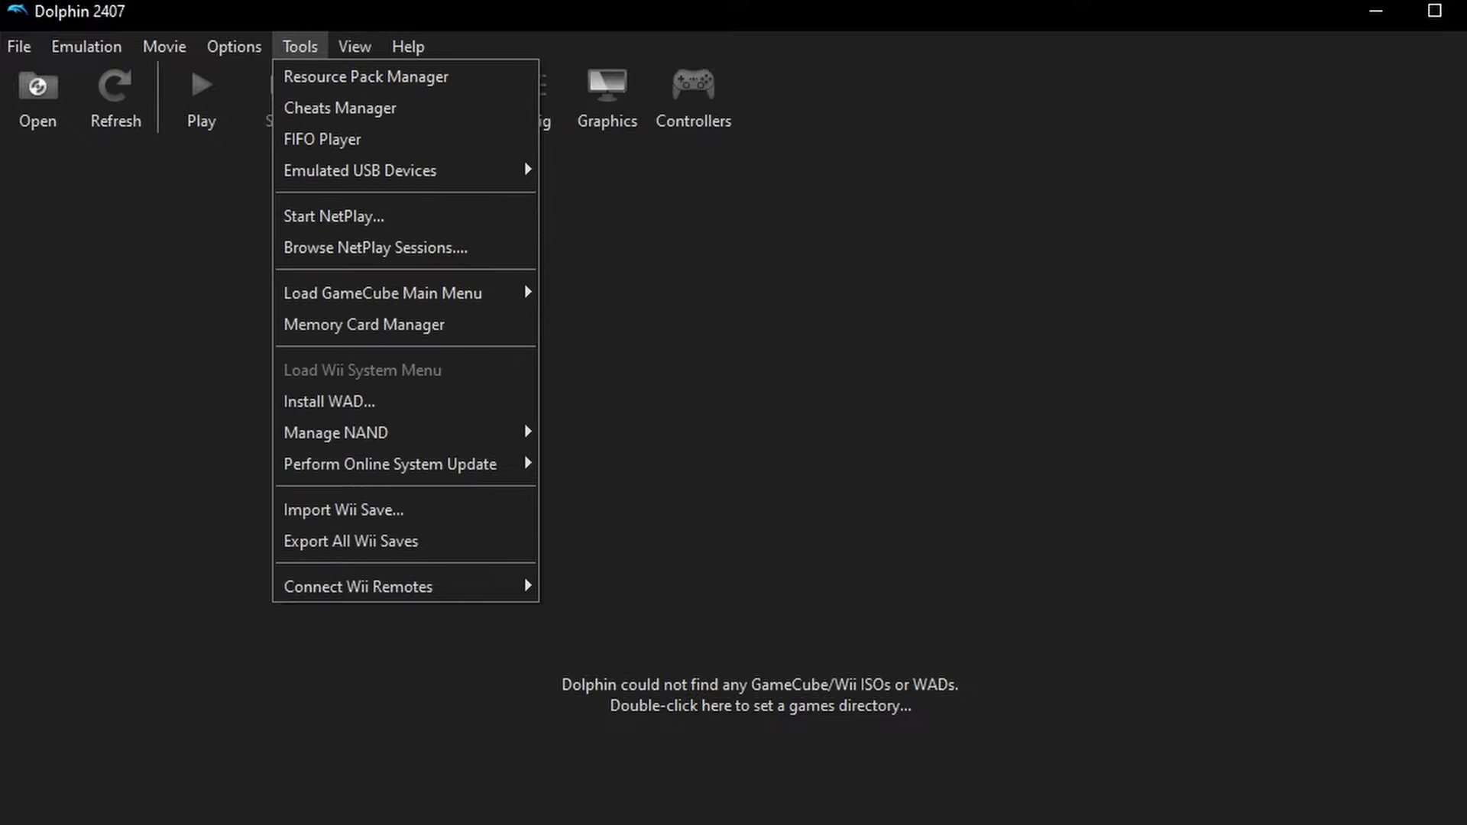
{"action": "key", "text": "Down"}
{"action": "key", "text": "Return"}
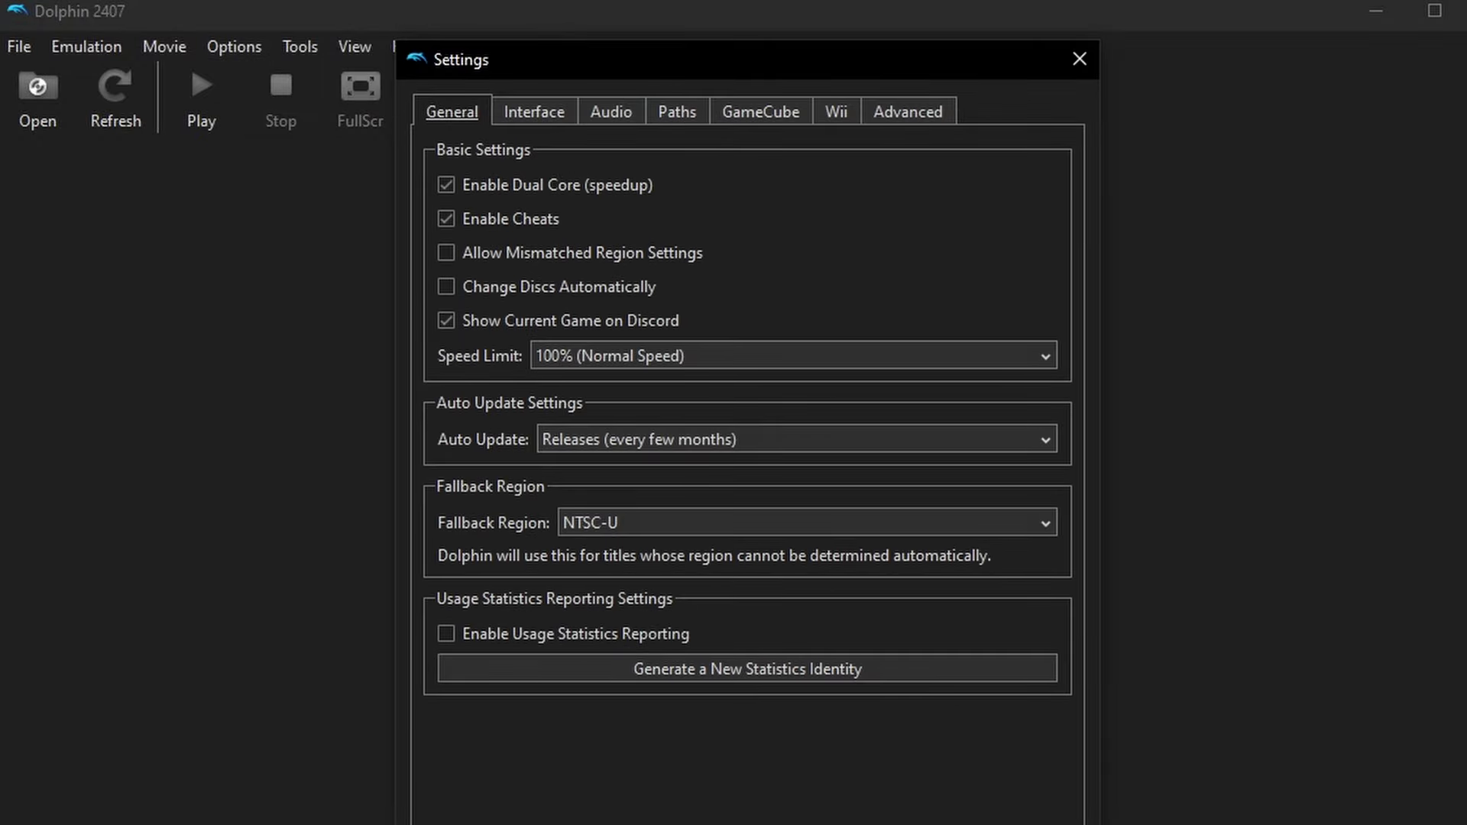
Review the Interface and Audio pages, keeping volume at 100%, then add a game folder under Paths.
{"action": "key", "text": "Right"}
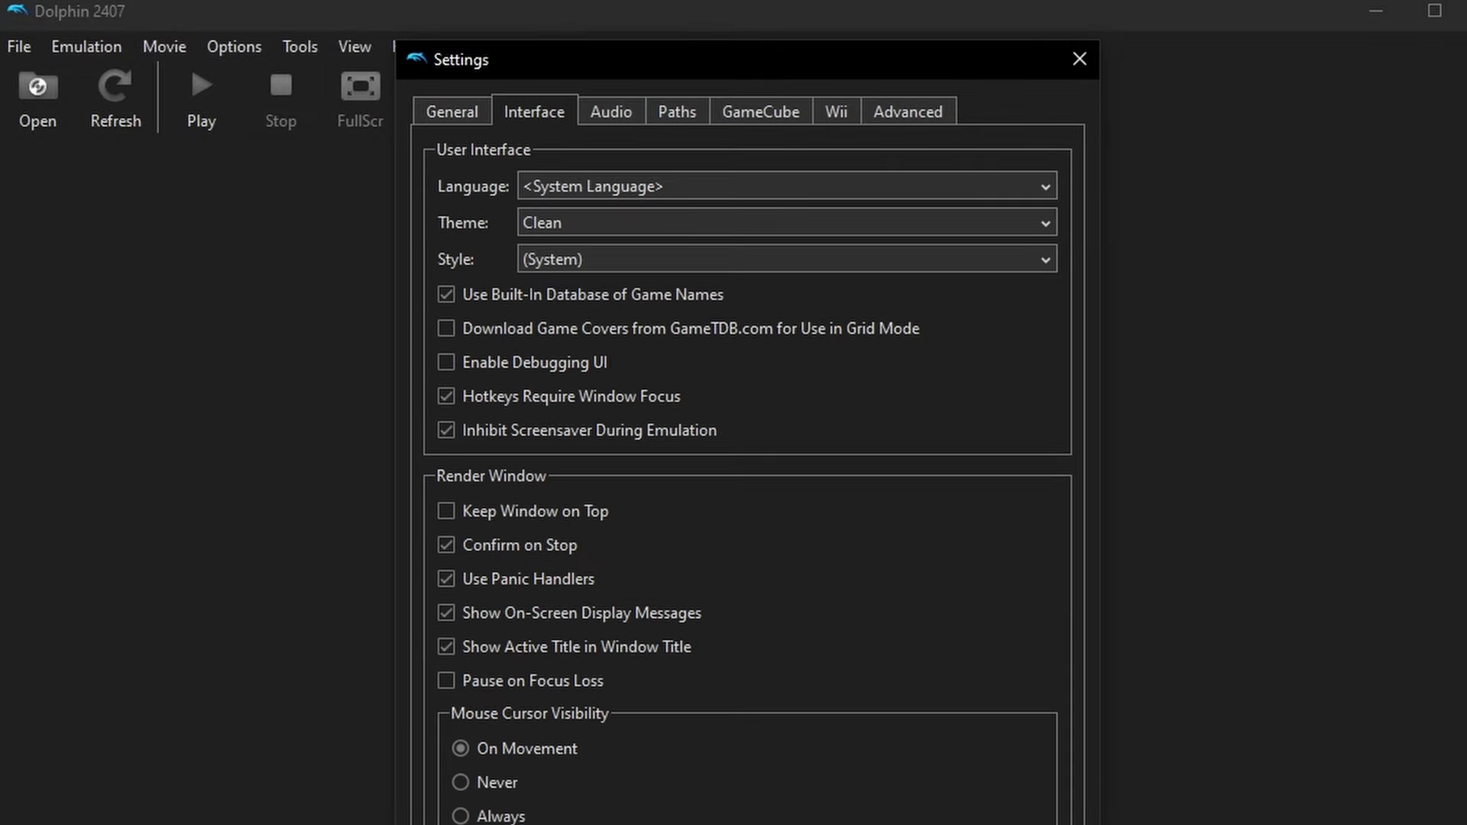
{"action": "key", "text": "Right"}
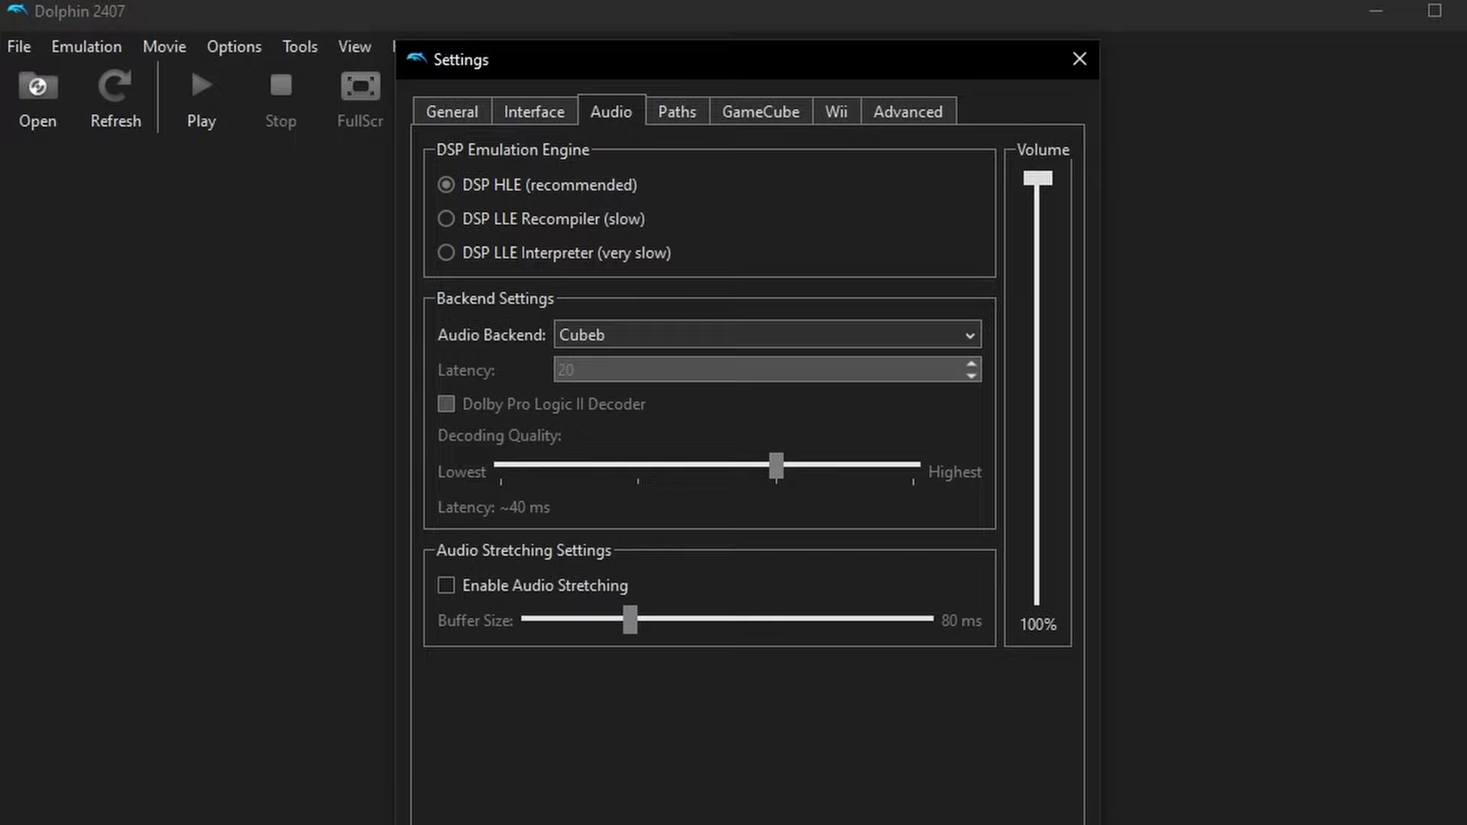
{"action": "mouse_move", "coordinate": [1038, 178]}
{"action": "left_mouse_down"}
{"action": "mouse_move", "coordinate": [1038, 599]}
{"action": "mouse_move", "coordinate": [1038, 178]}
{"action": "left_mouse_up"}
{"action": "key", "text": "ctrl+Tab"}
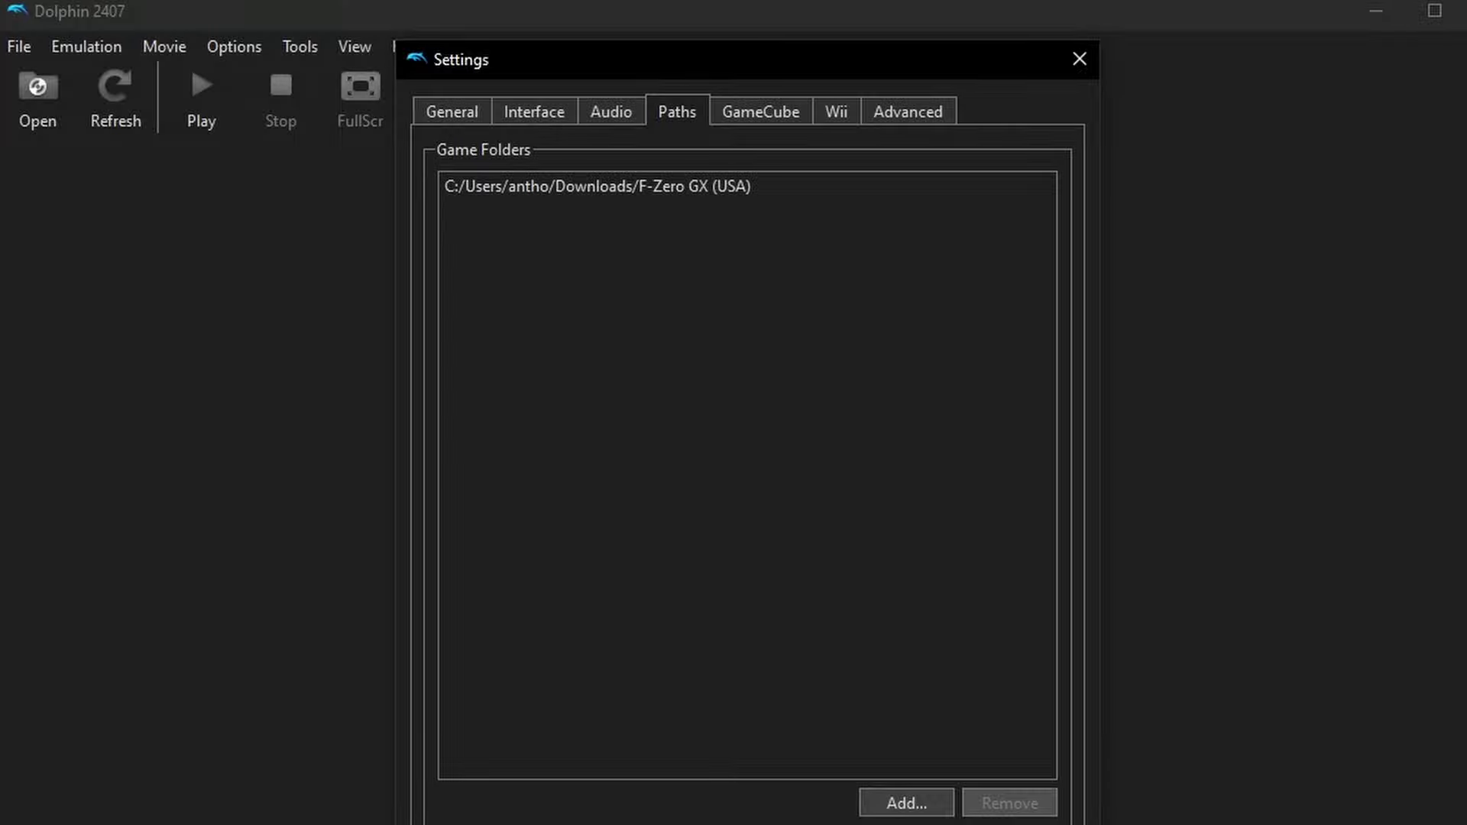
{"action": "left_click", "coordinate": [906, 803]}
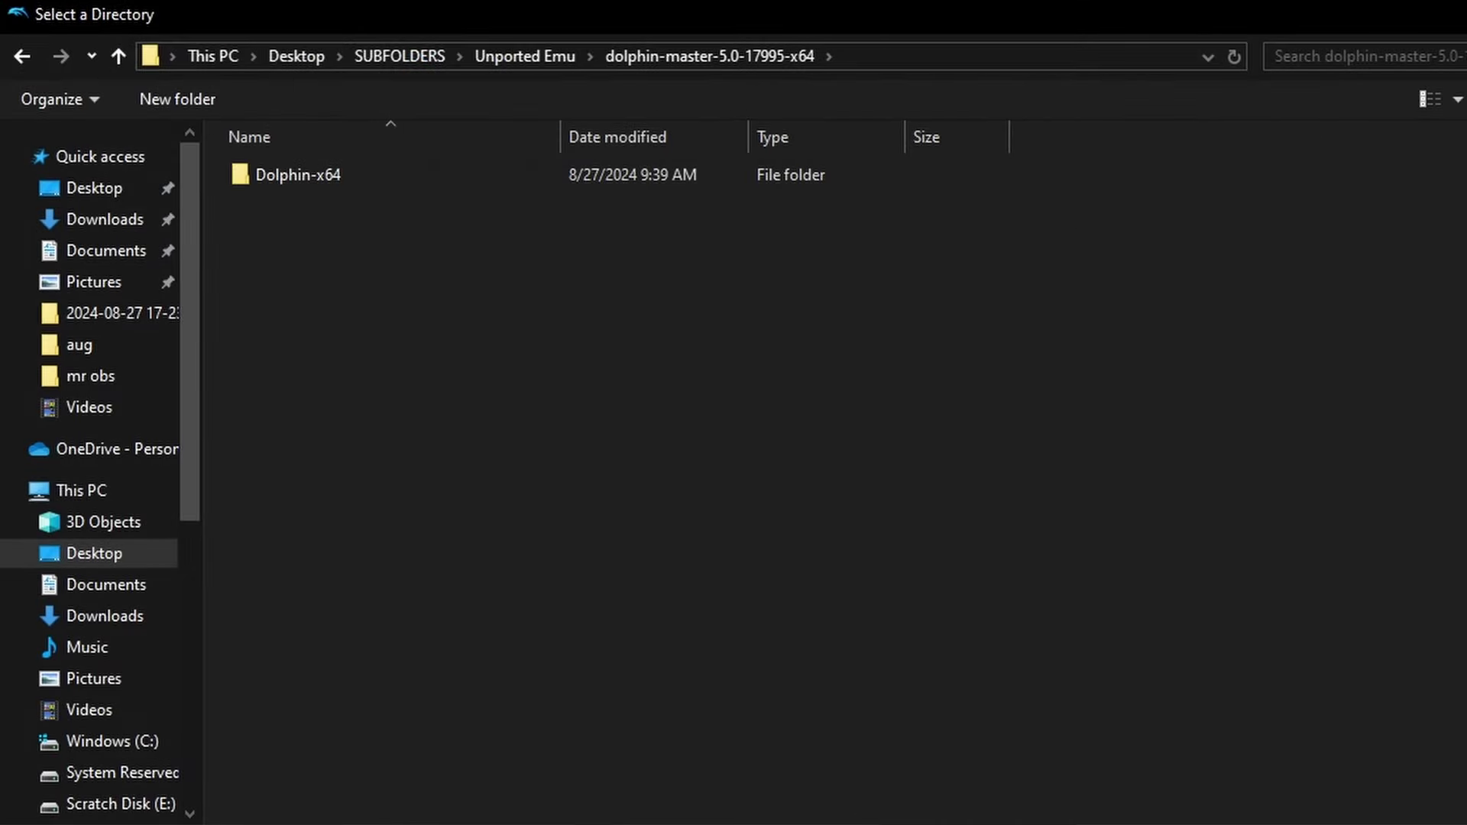
Create a new folder named GAMES and select it as a game folder.
{"action": "right_click", "coordinate": [262, 306]}
{"action": "mouse_move", "coordinate": [321, 583]}
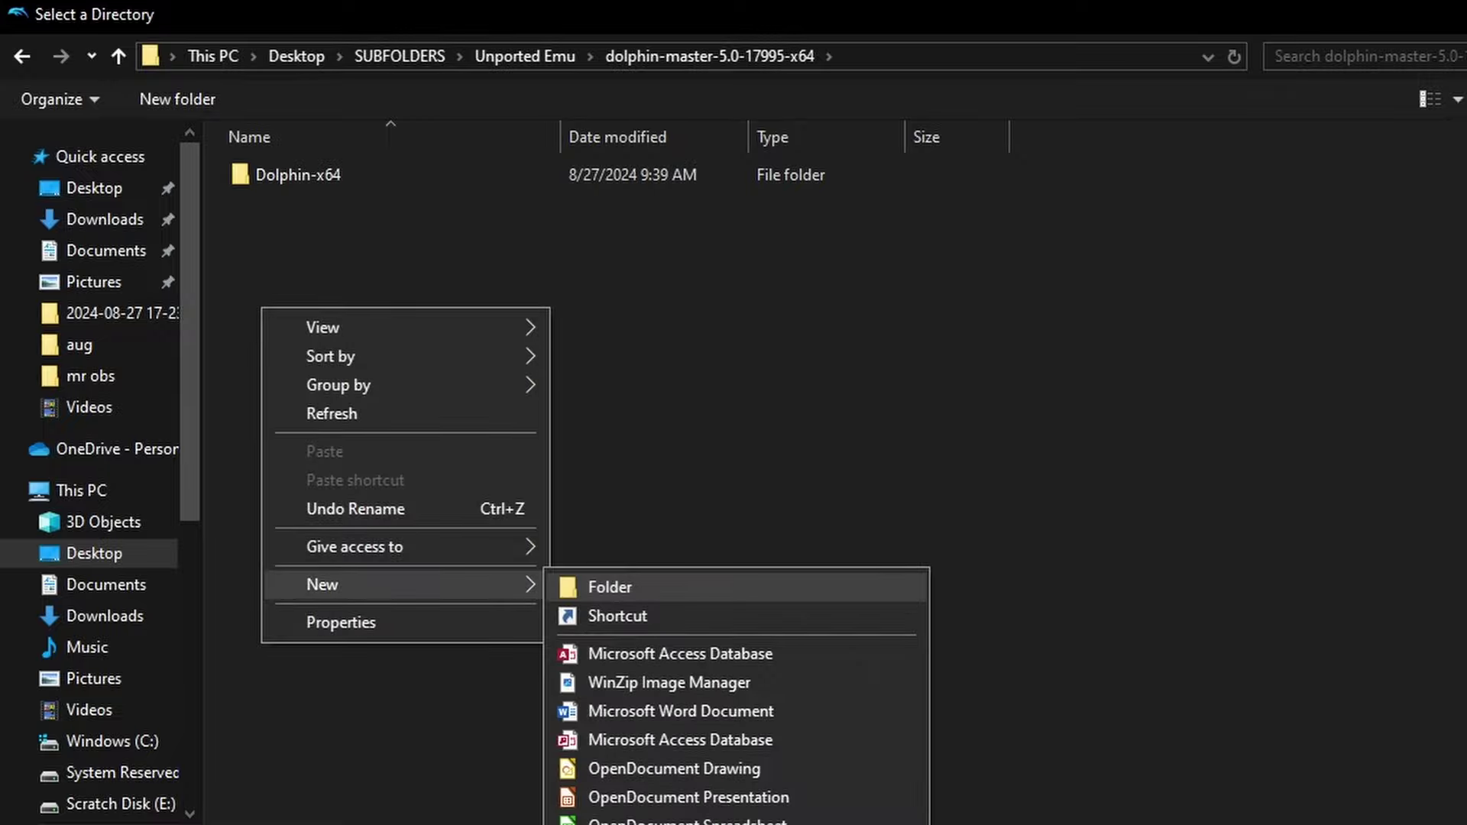
{"action": "left_click", "coordinate": [606, 584]}
{"action": "type", "text": "GAMES"}
{"action": "key", "text": "Return"}
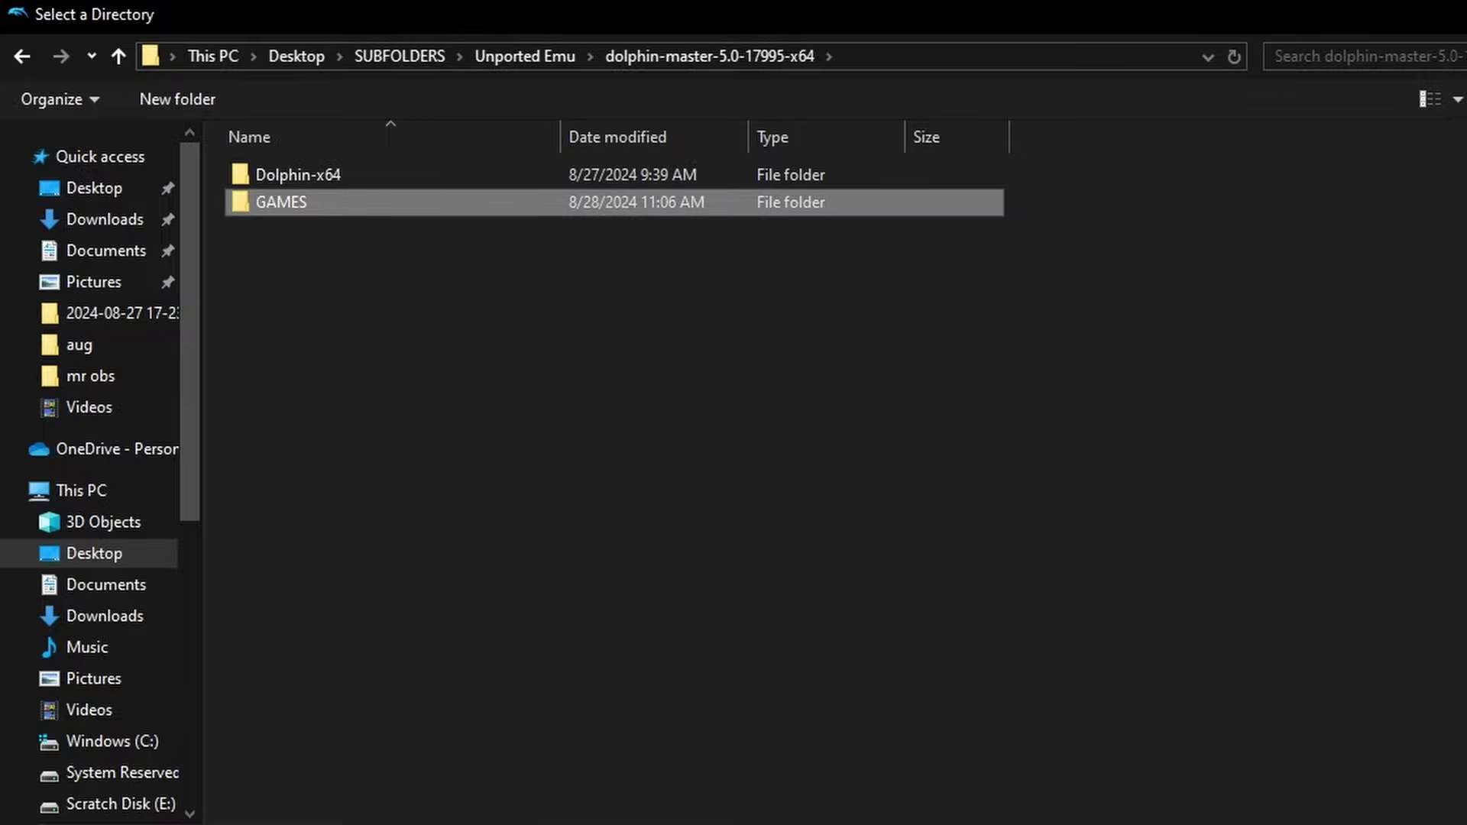
{"action": "key", "text": "Up"}
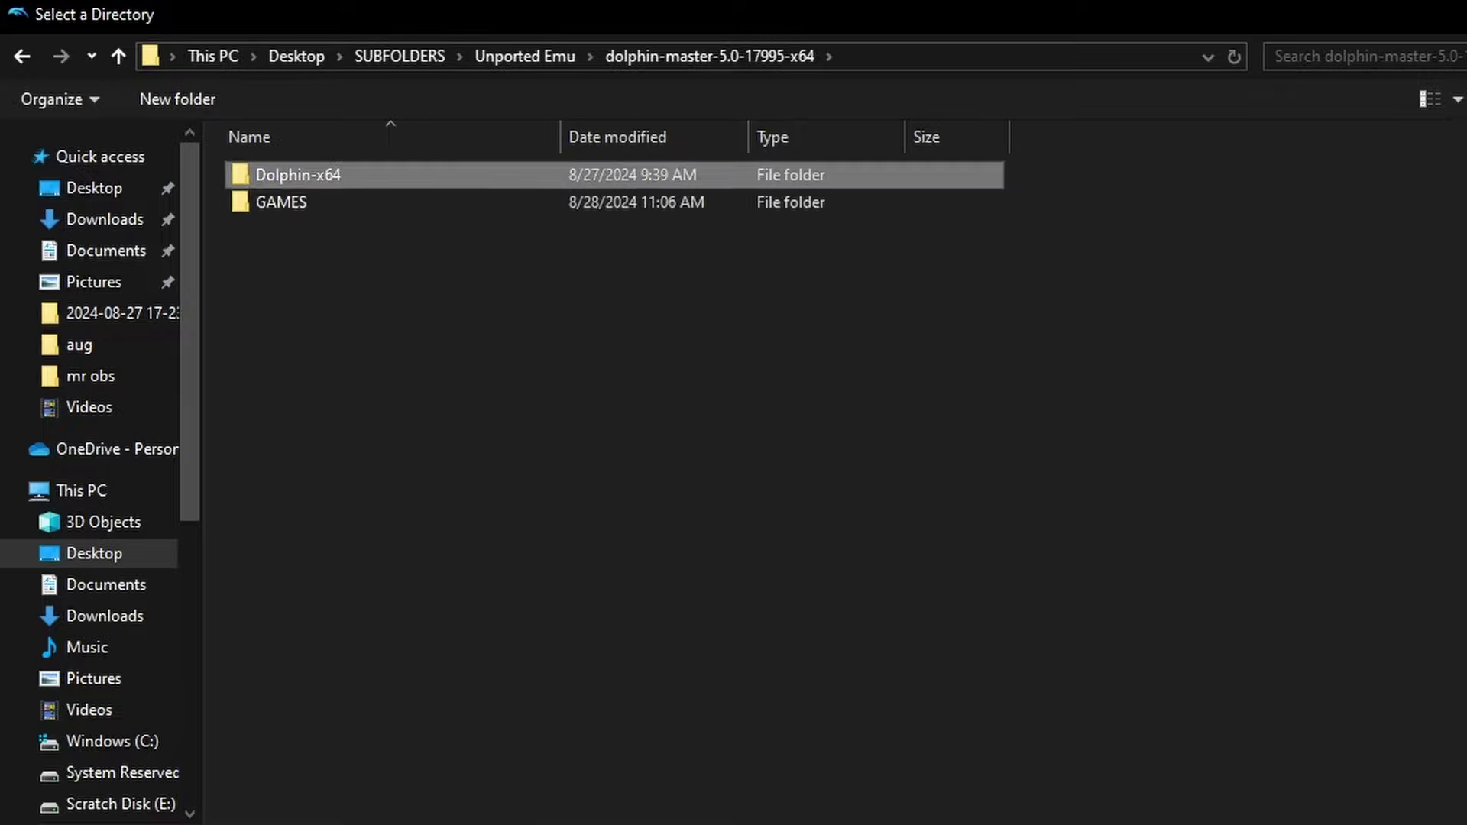
{"action": "key", "text": "Down"}
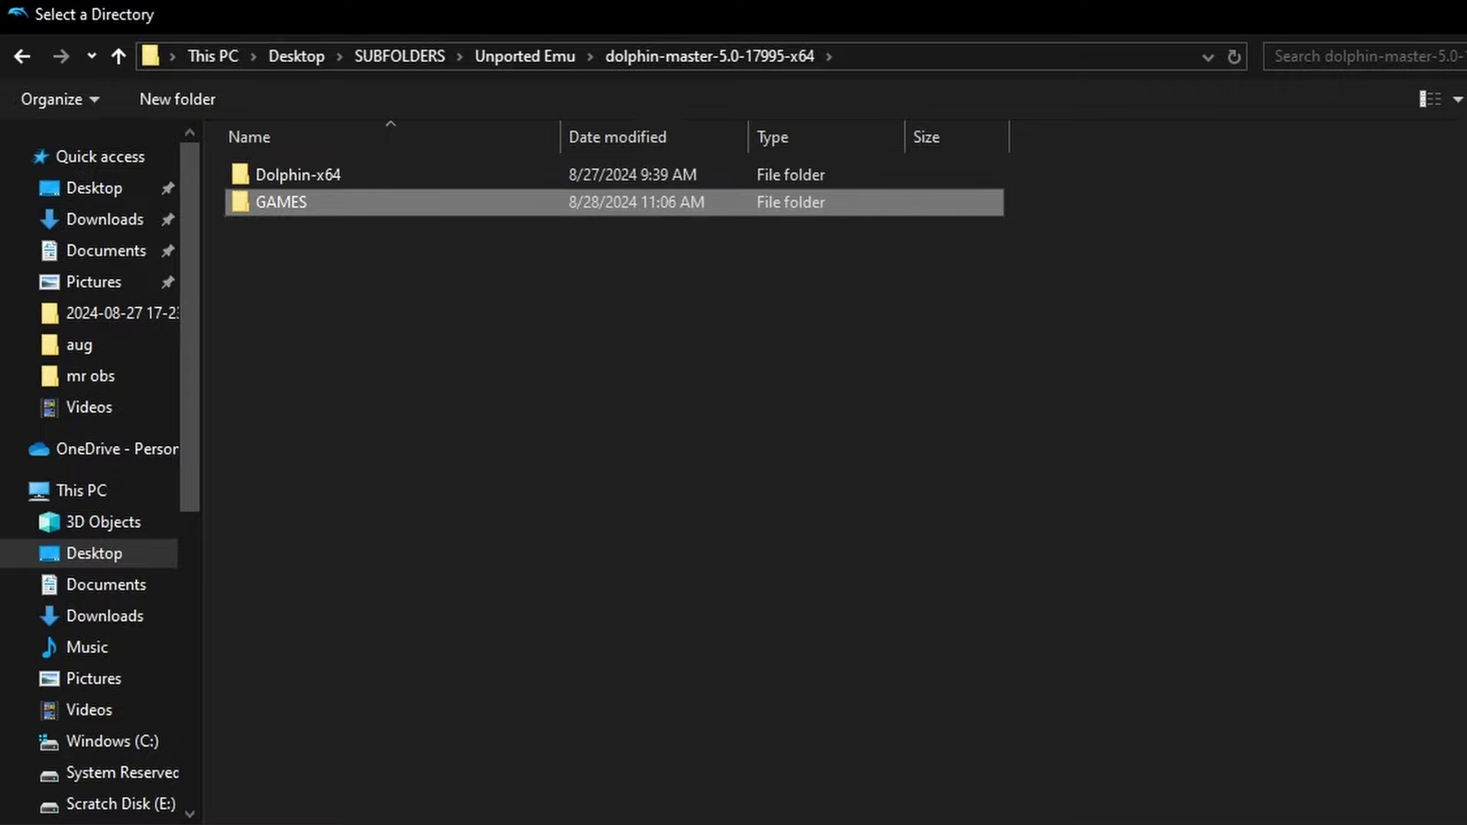
{"action": "key", "text": "Return"}
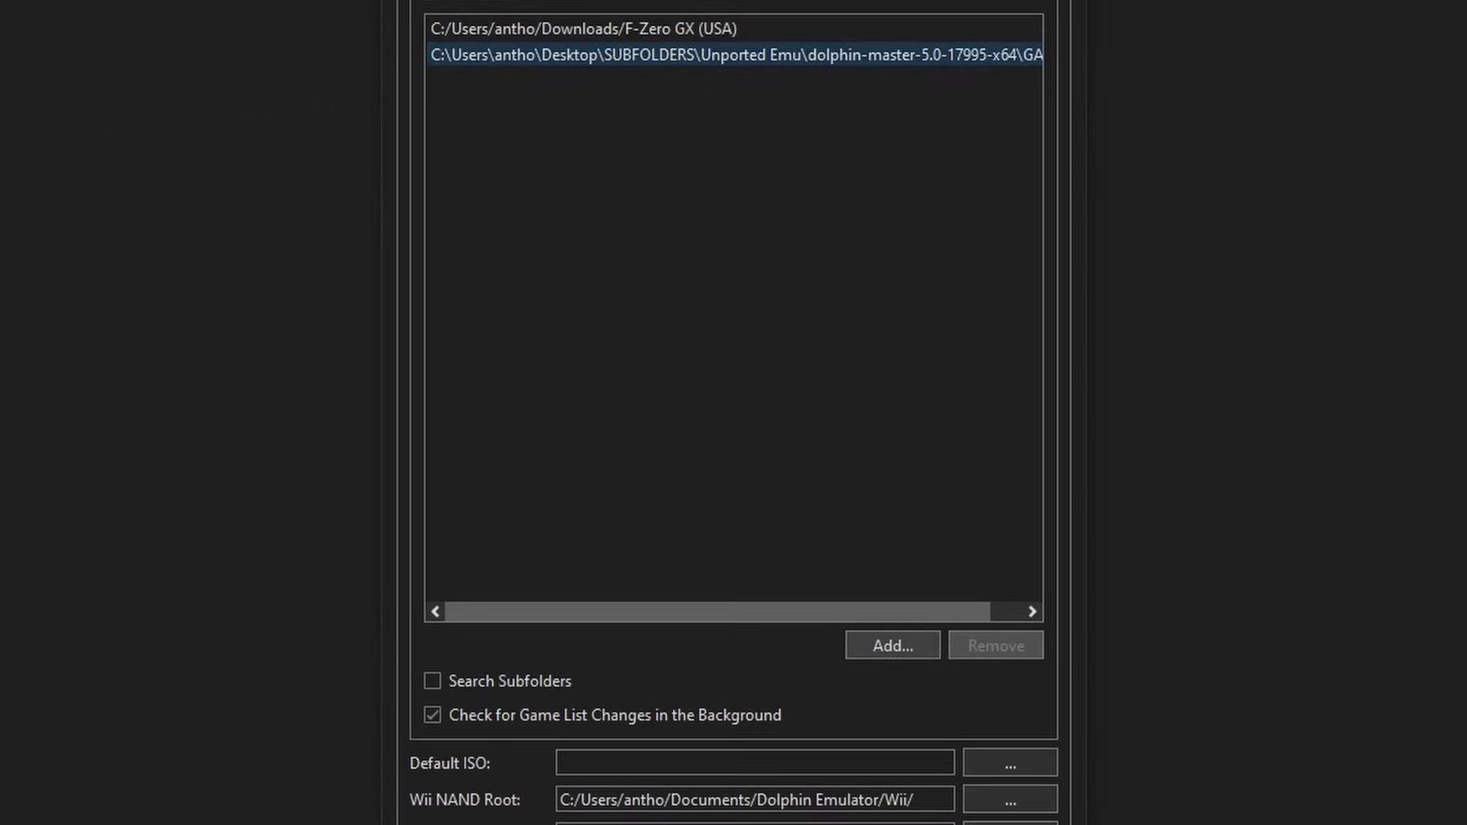
Check the added GAMES path in the game folder list and move to the GameCube page.
{"action": "left_click", "coordinate": [733, 55]}
{"action": "scroll", "coordinate": [734, 55], "scroll_direction": "right", "scroll_amount": 1}
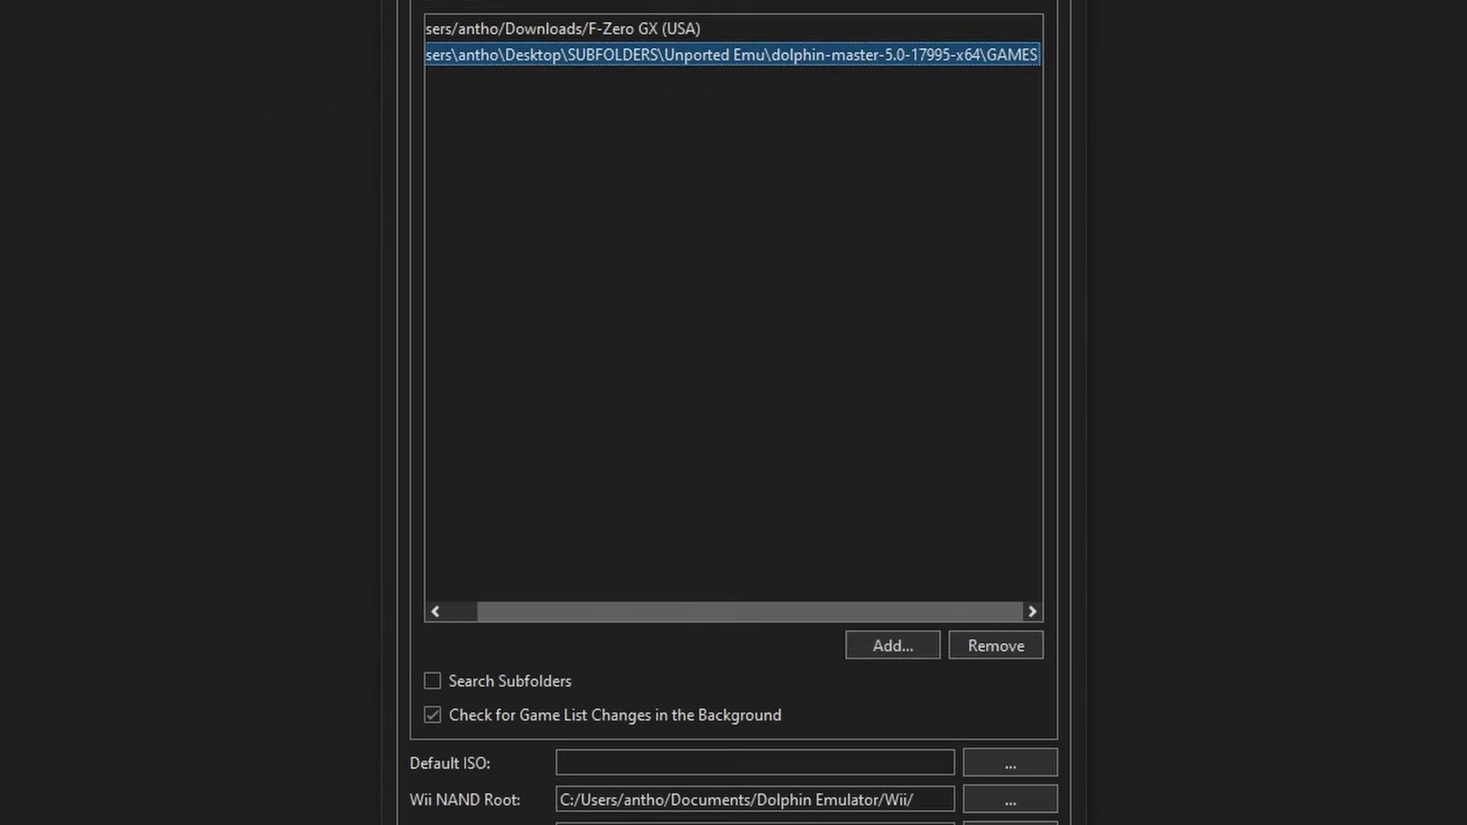
{"action": "scroll", "coordinate": [733, 55], "scroll_direction": "left", "scroll_amount": 1}
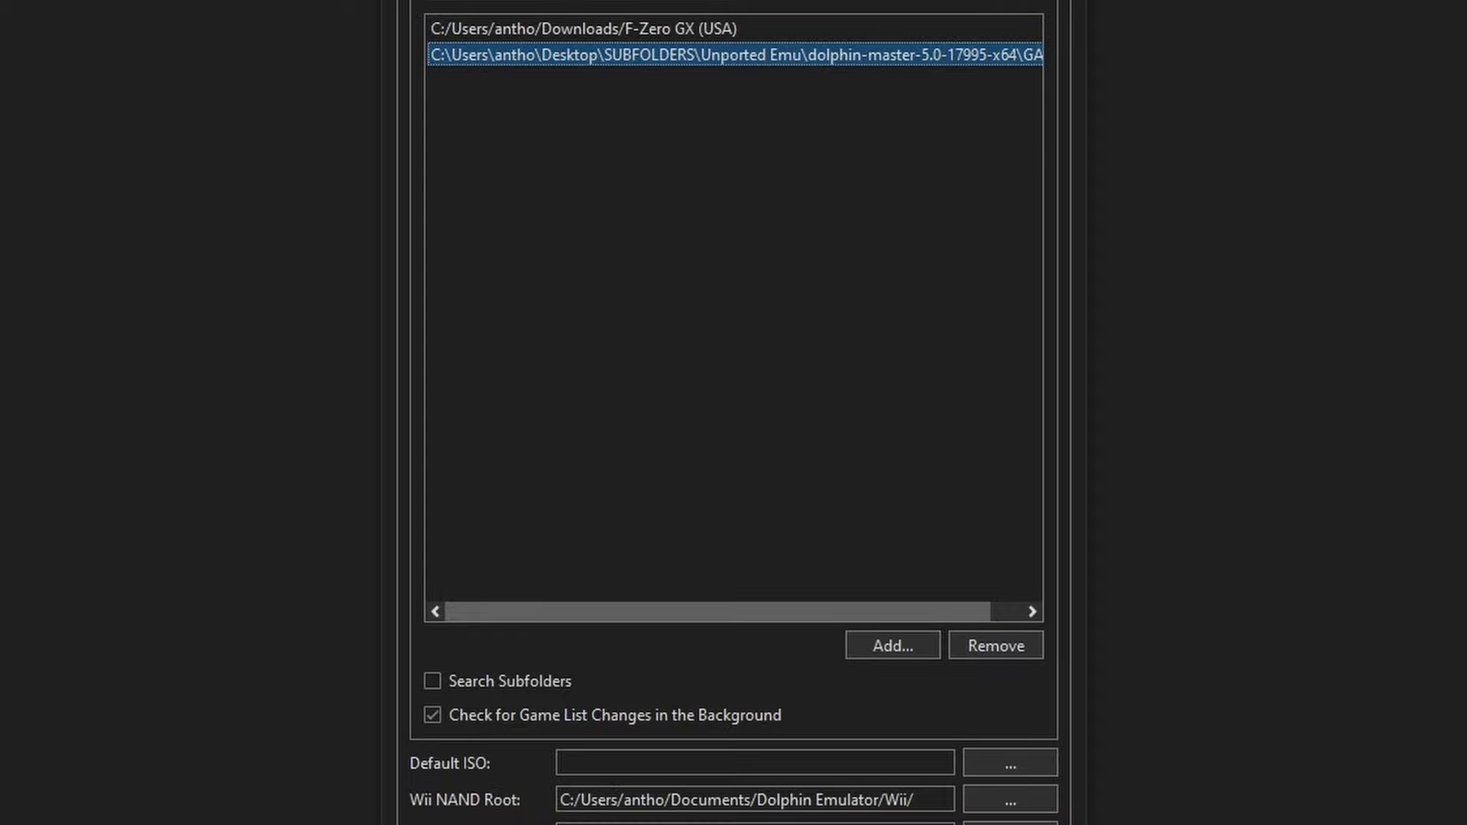
{"action": "key", "text": "Return"}
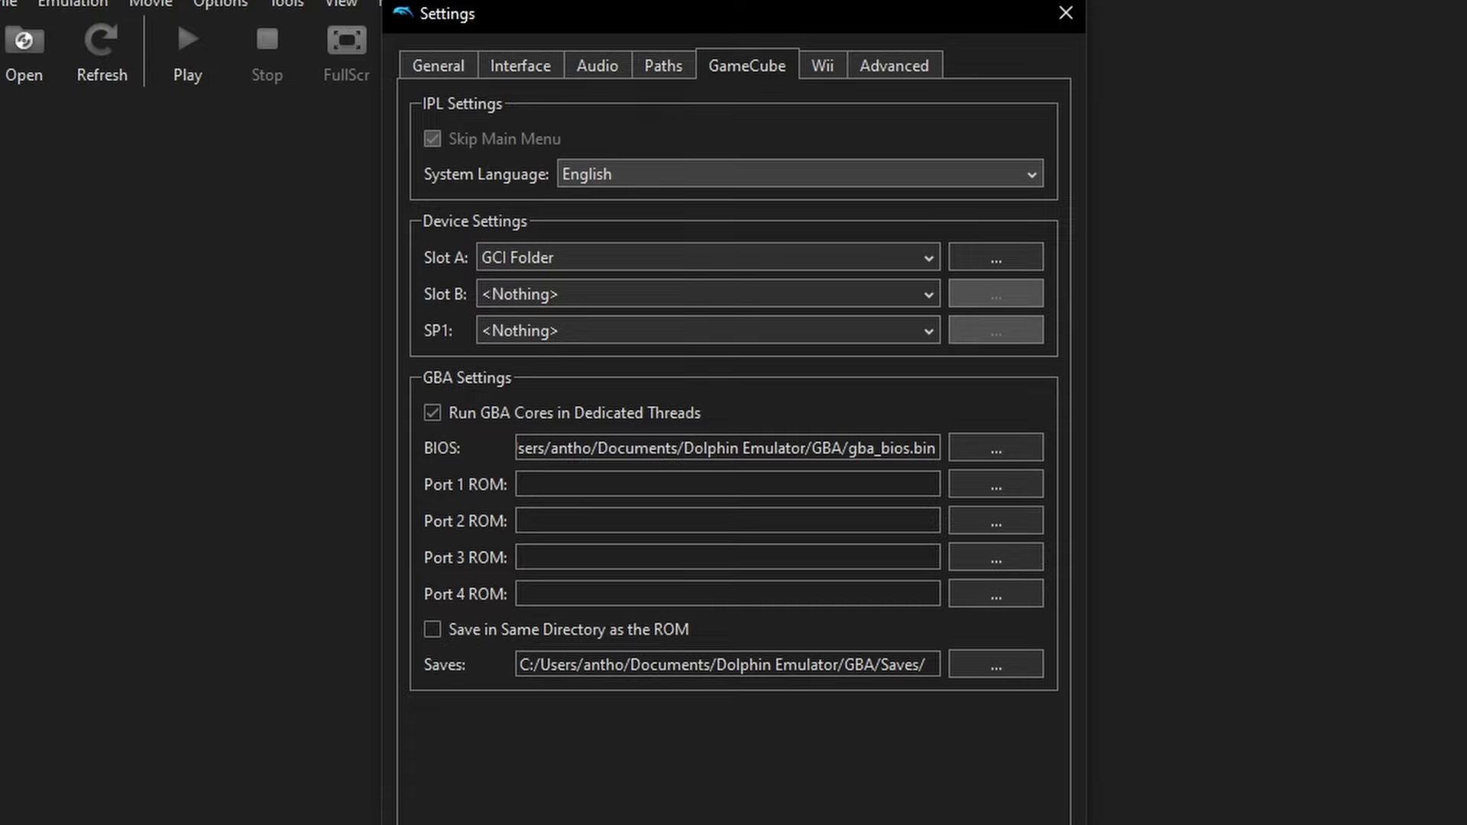
On the Wii page, toggle PAL60 mode on and back off and keep the 16:9 aspect ratio.
{"action": "left_click", "coordinate": [823, 66]}
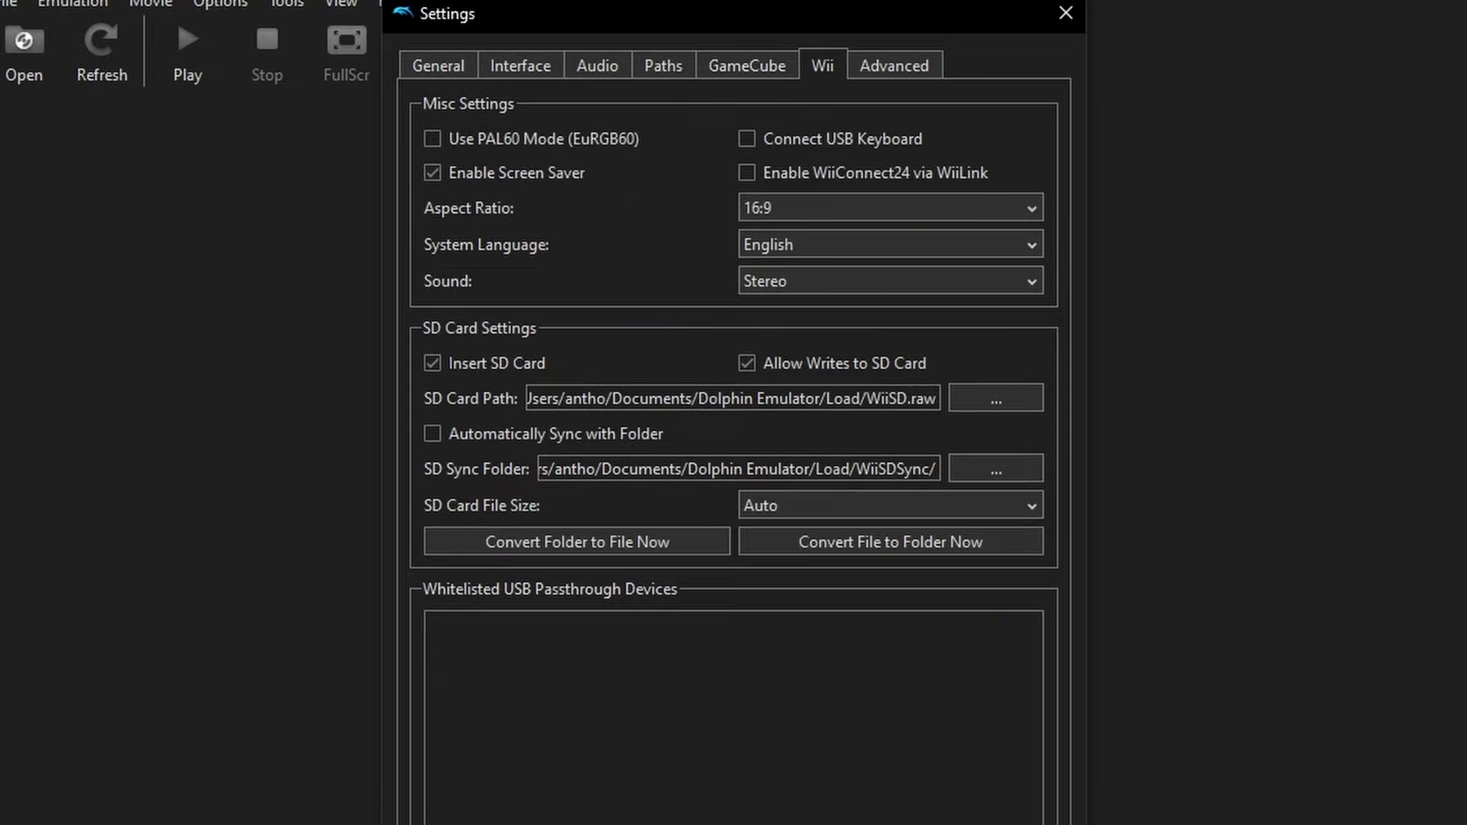
{"action": "left_click", "coordinate": [432, 139]}
{"action": "left_click", "coordinate": [432, 138]}
{"action": "left_click", "coordinate": [891, 208]}
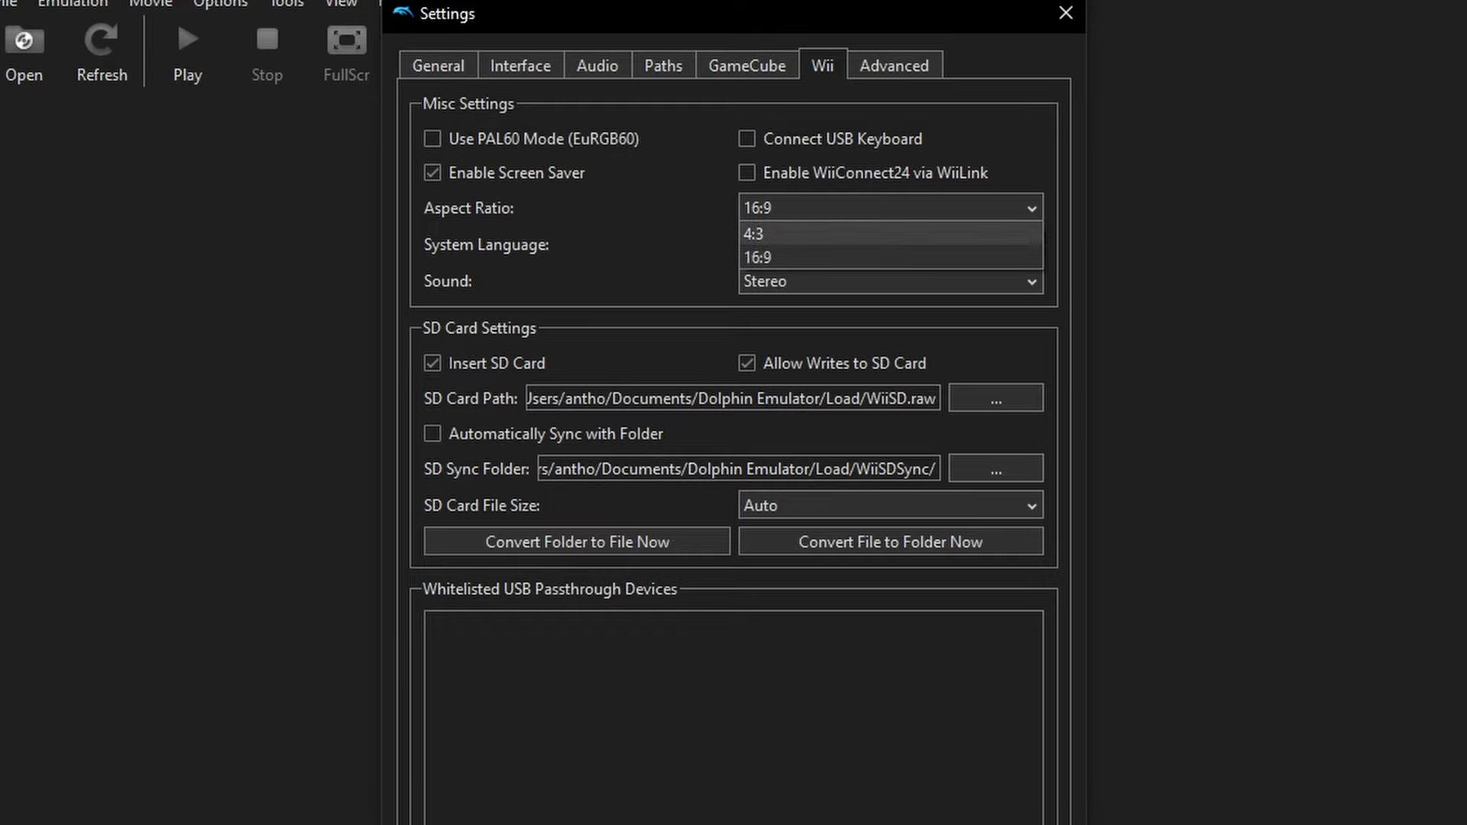
{"action": "left_click", "coordinate": [891, 258]}
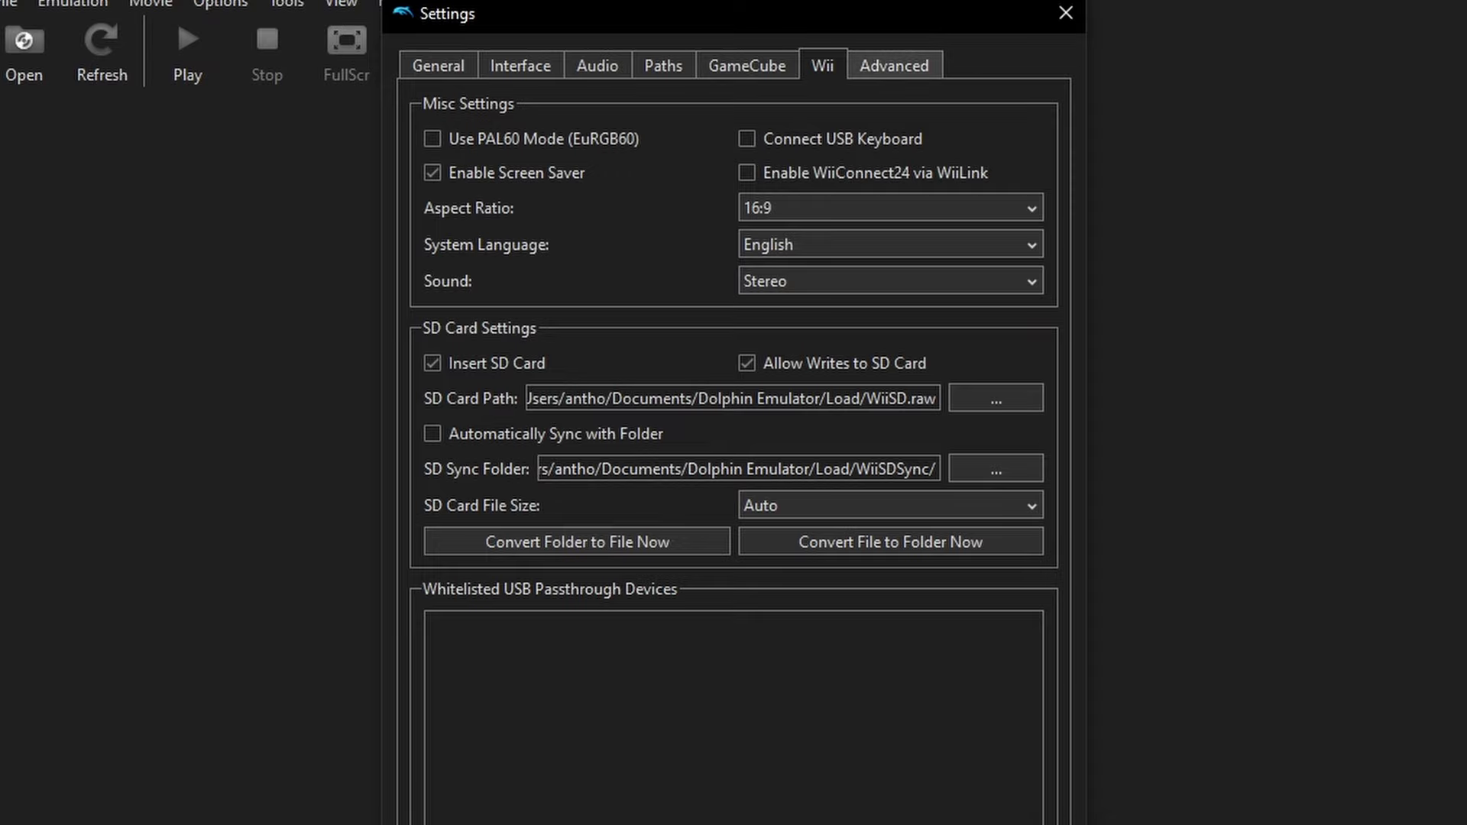
{"action": "left_click", "coordinate": [894, 65]}
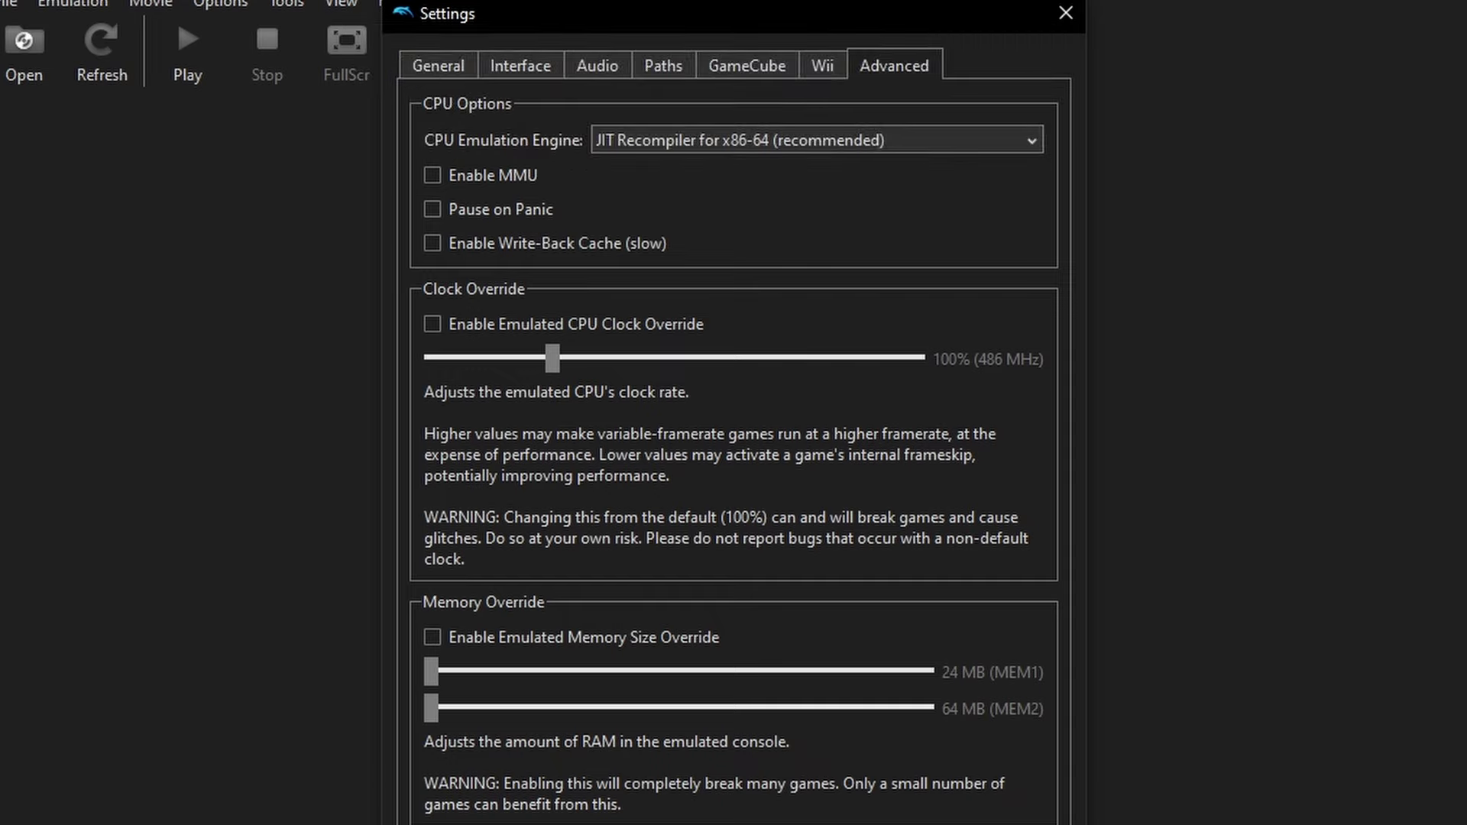
Enable the emulated CPU clock override with the slider returned to 100% (486 MHz).
{"action": "left_click", "coordinate": [432, 324]}
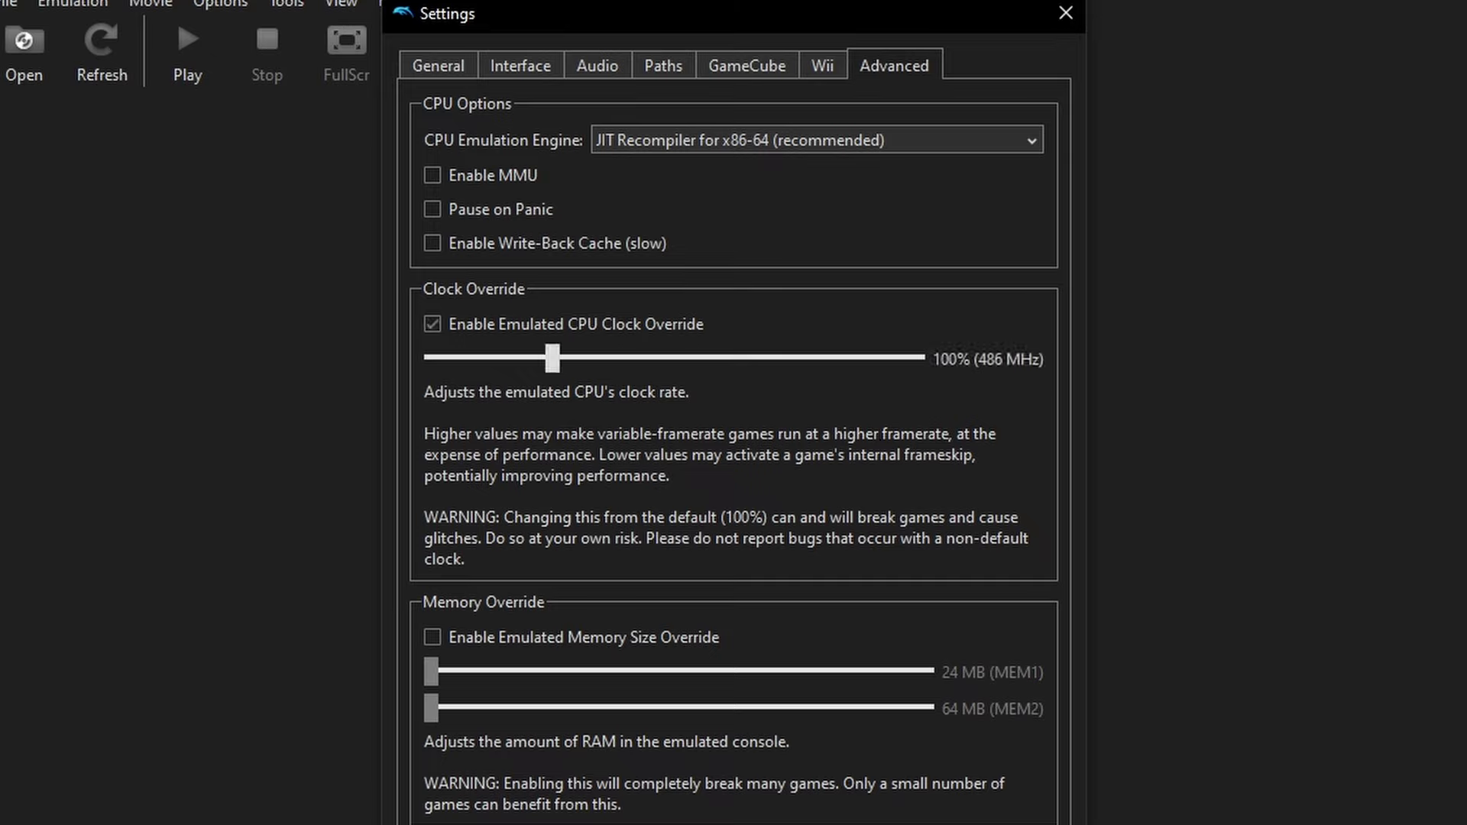
{"action": "left_click_drag", "start_coordinate": [553, 359], "coordinate": [665, 359]}
{"action": "left_click", "coordinate": [433, 324]}
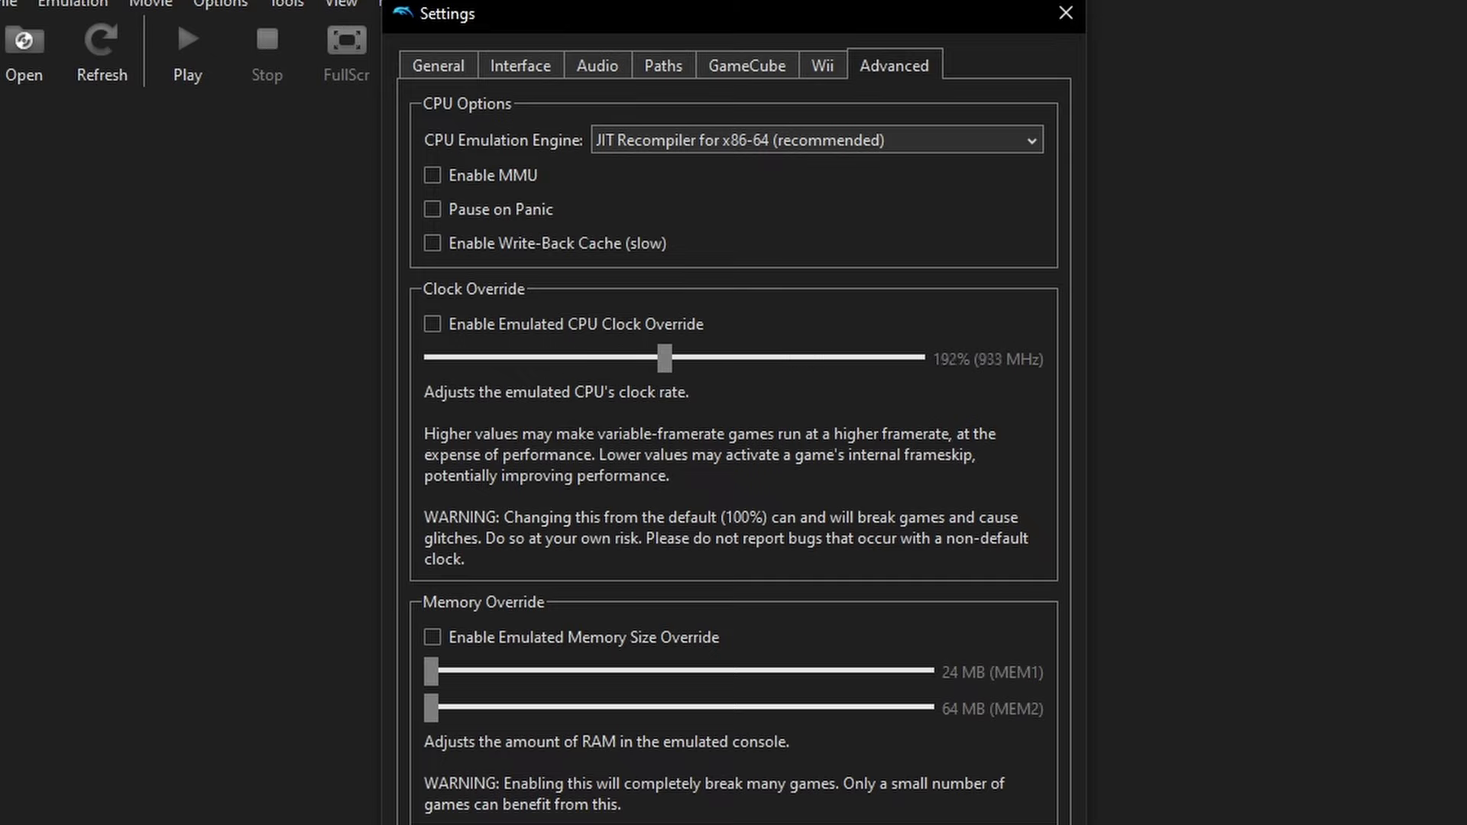
{"action": "key", "text": "space"}
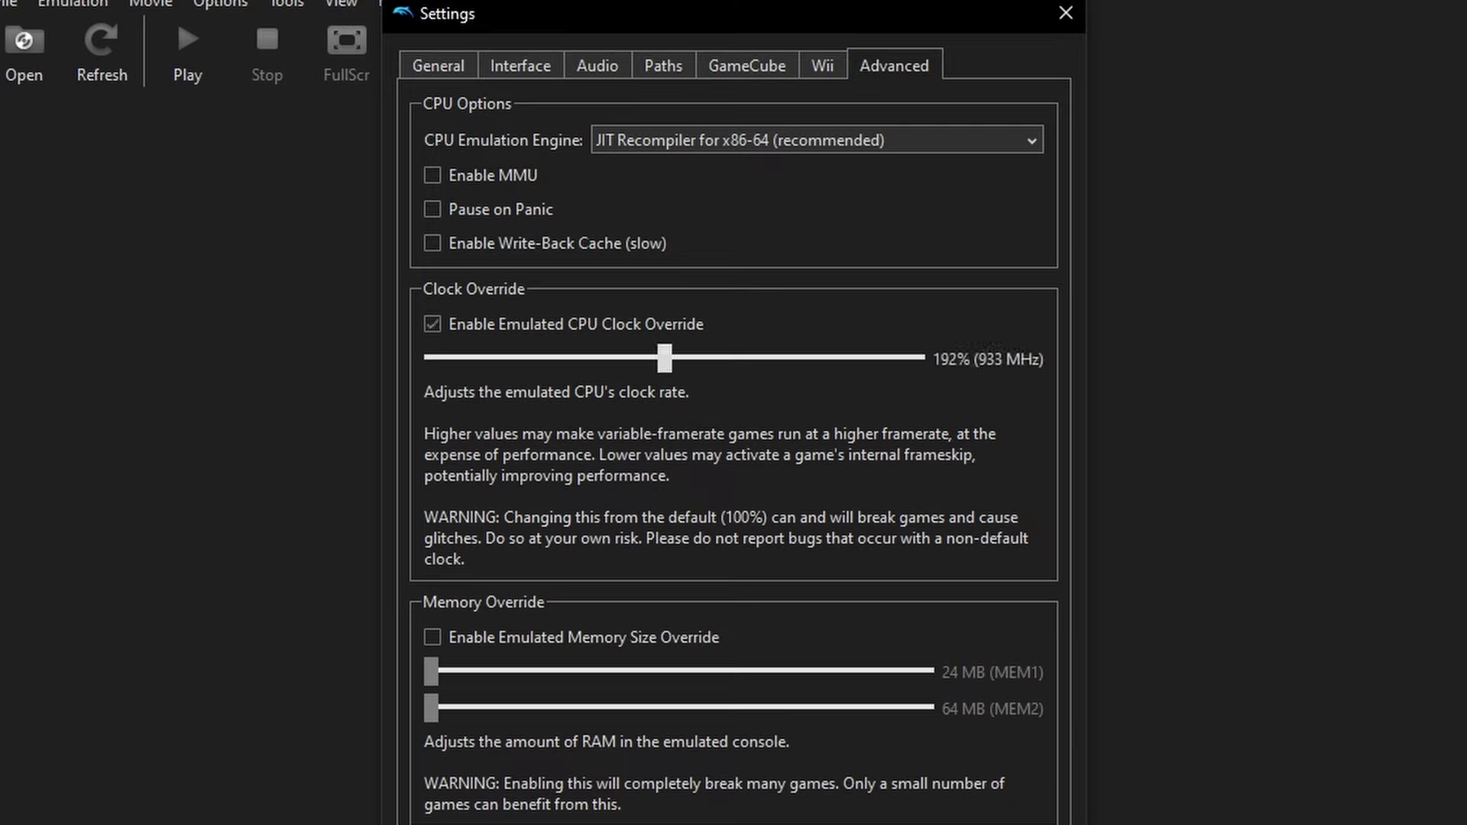
{"action": "left_click_drag", "start_coordinate": [665, 358], "coordinate": [552, 358]}
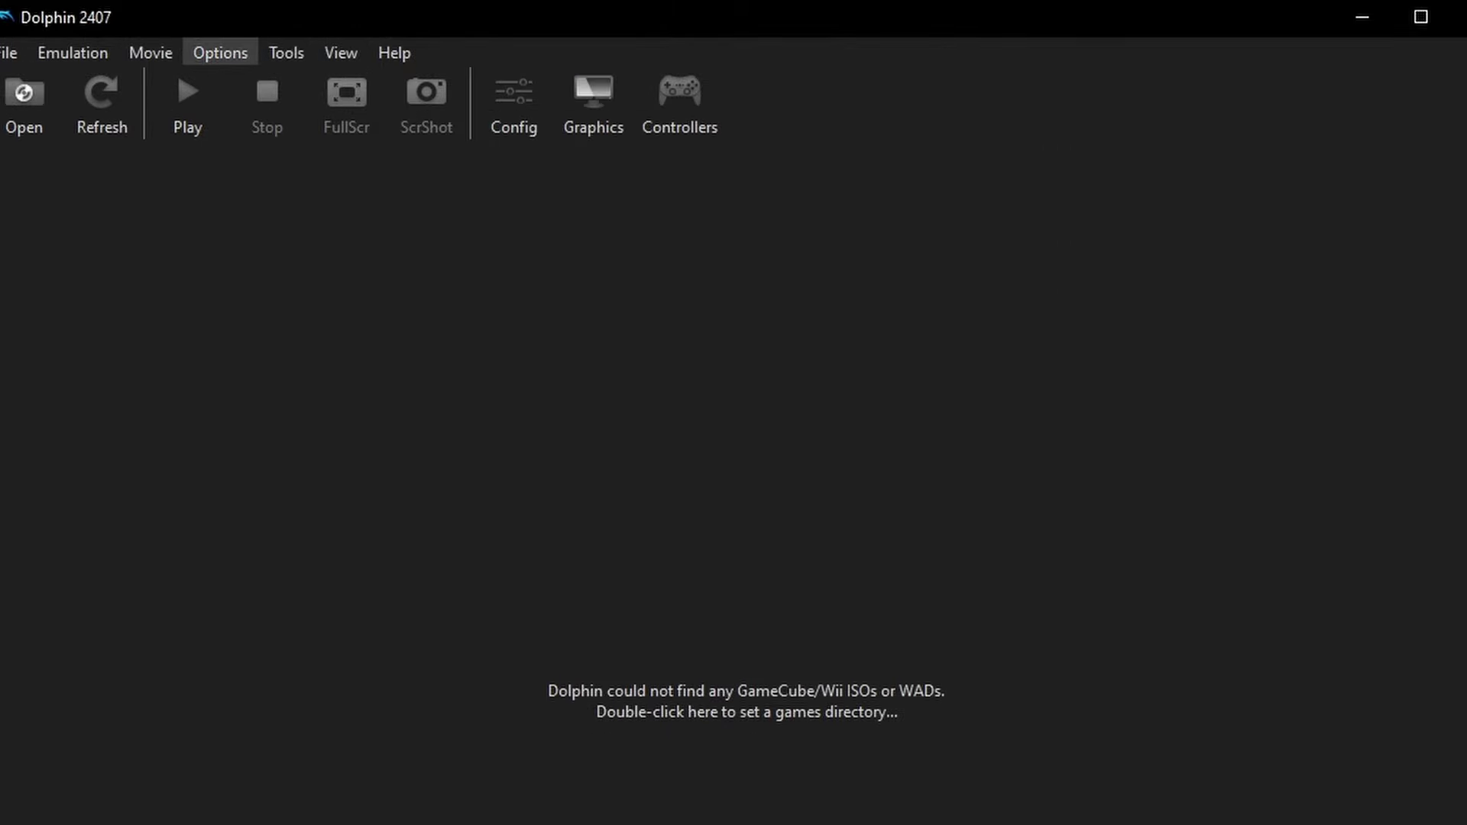
Open the Graphics configuration and switch the backend to Vulkan.
{"action": "left_click", "coordinate": [220, 53]}
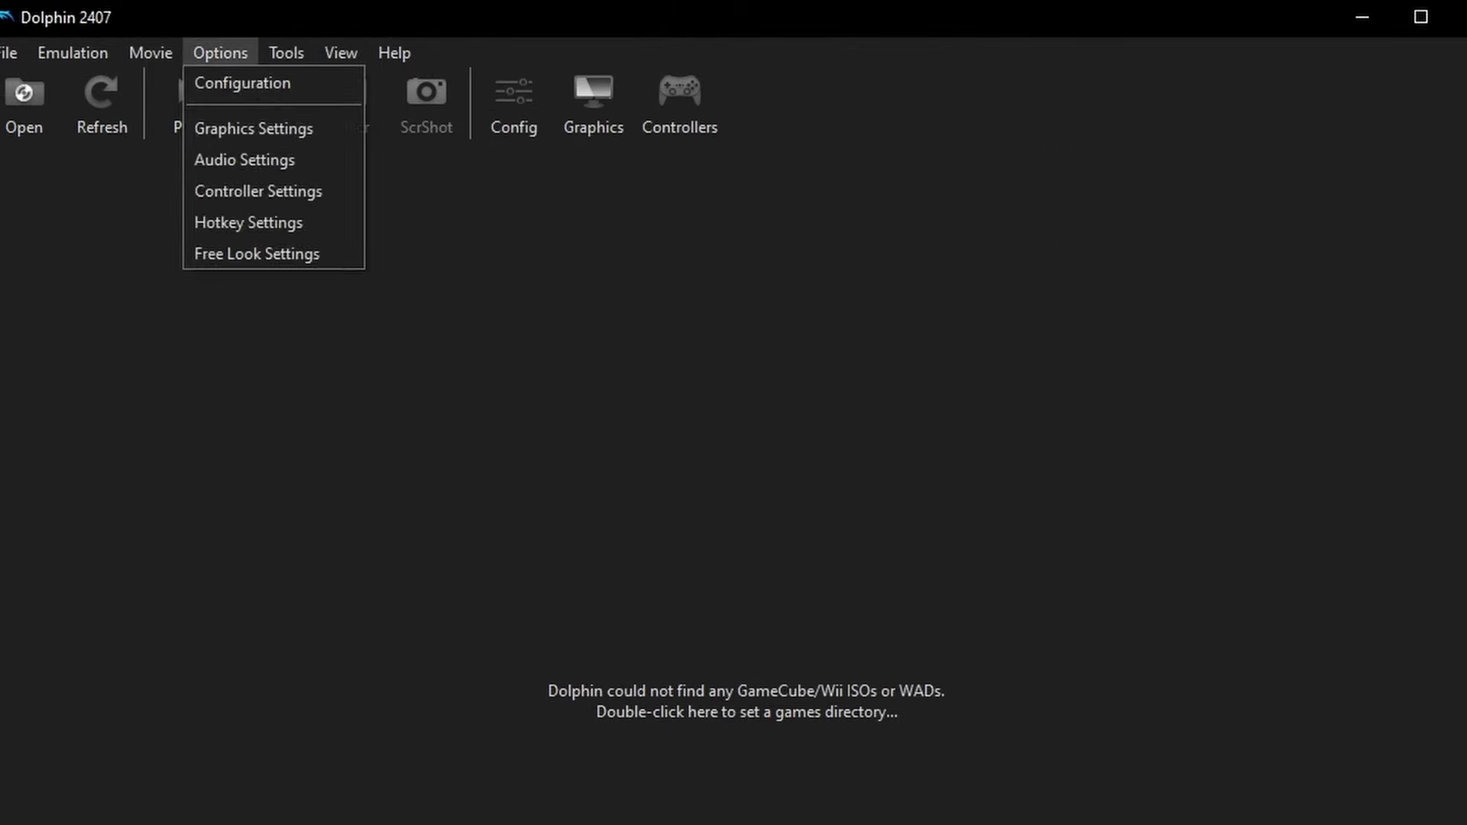
{"action": "left_click", "coordinate": [254, 128]}
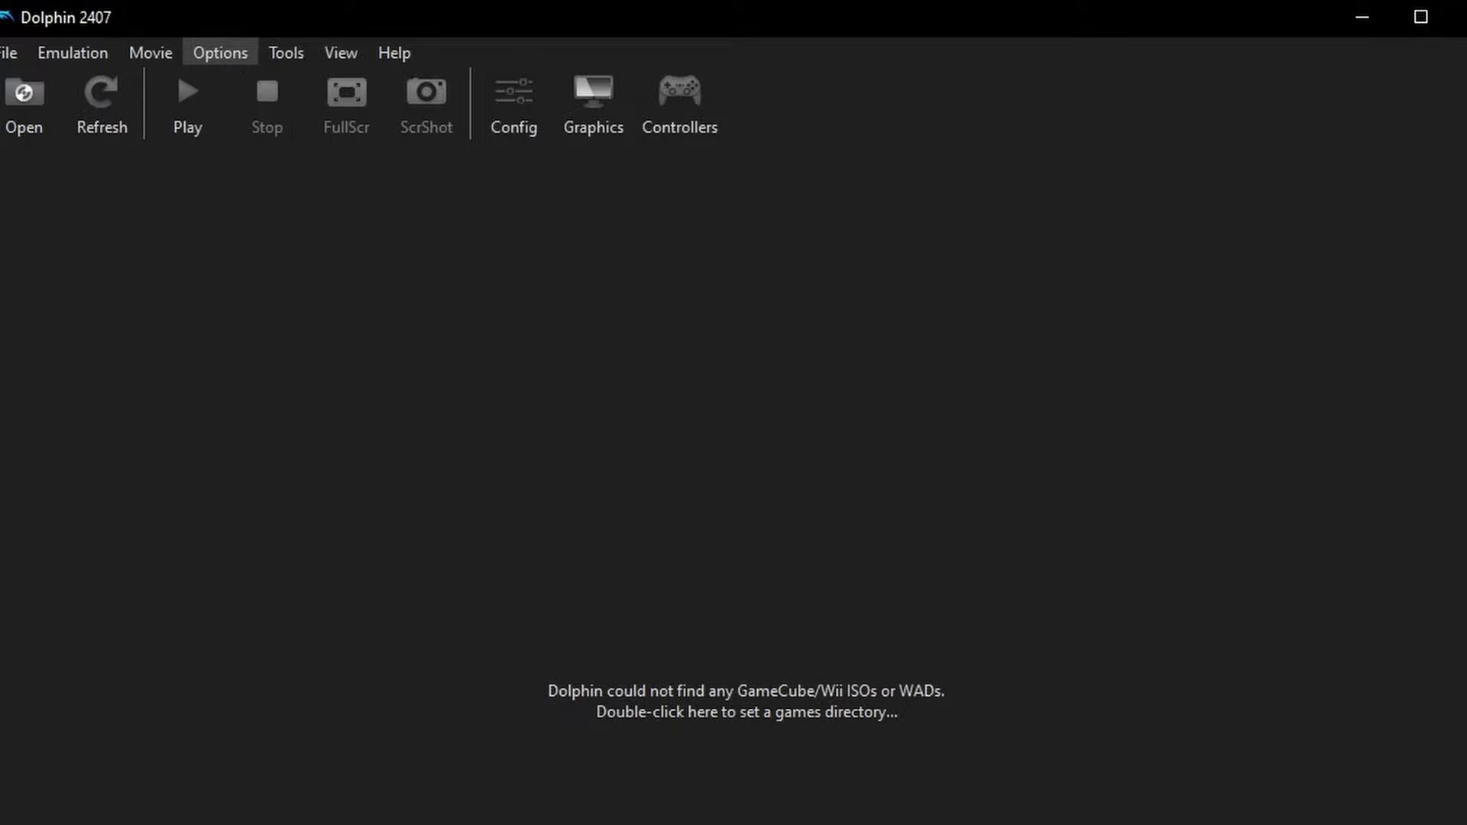
{"action": "left_click_drag", "start_coordinate": [754, 16], "coordinate": [758, 27]}
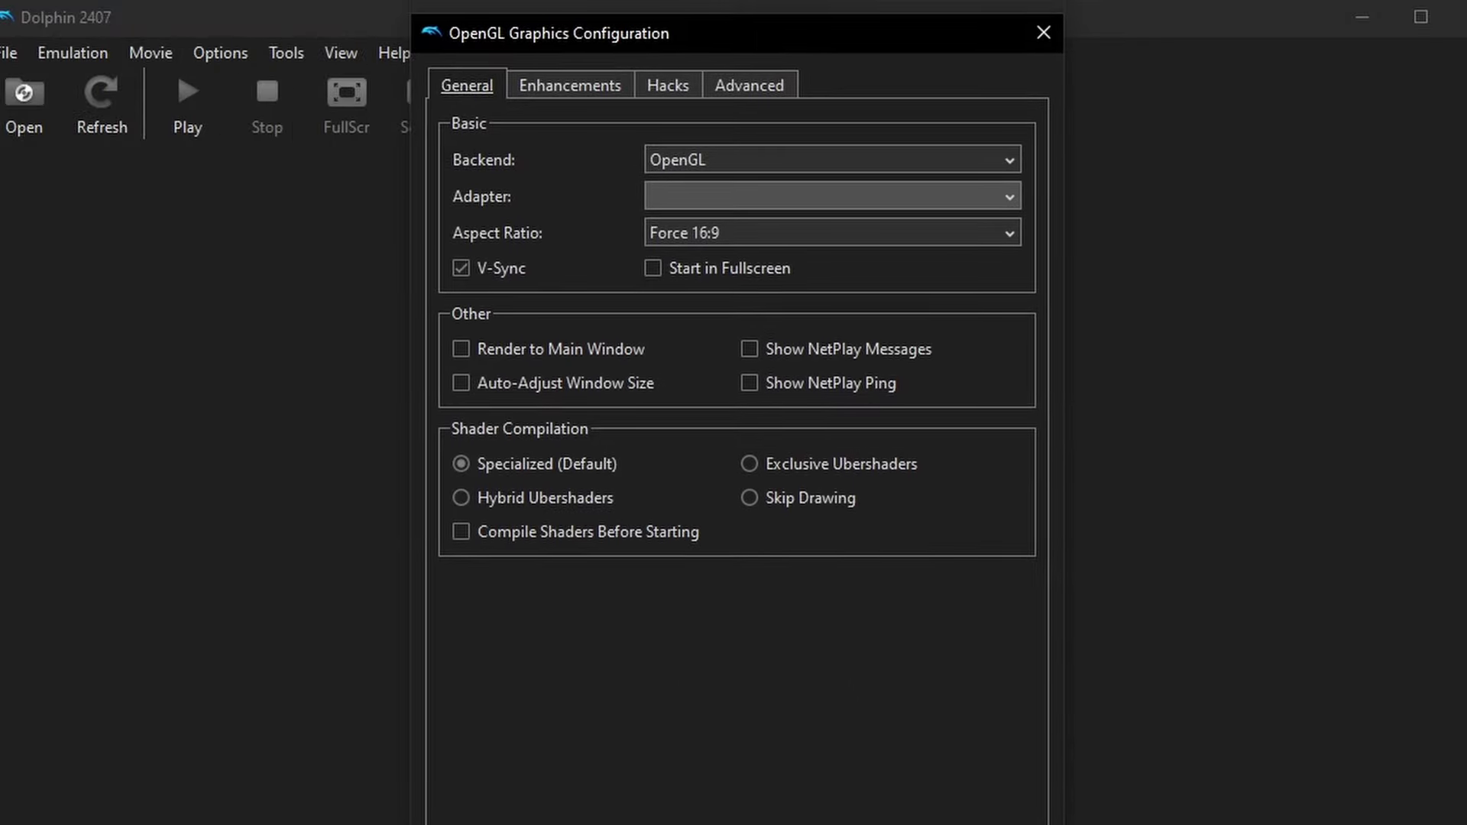
{"action": "left_click", "coordinate": [833, 160]}
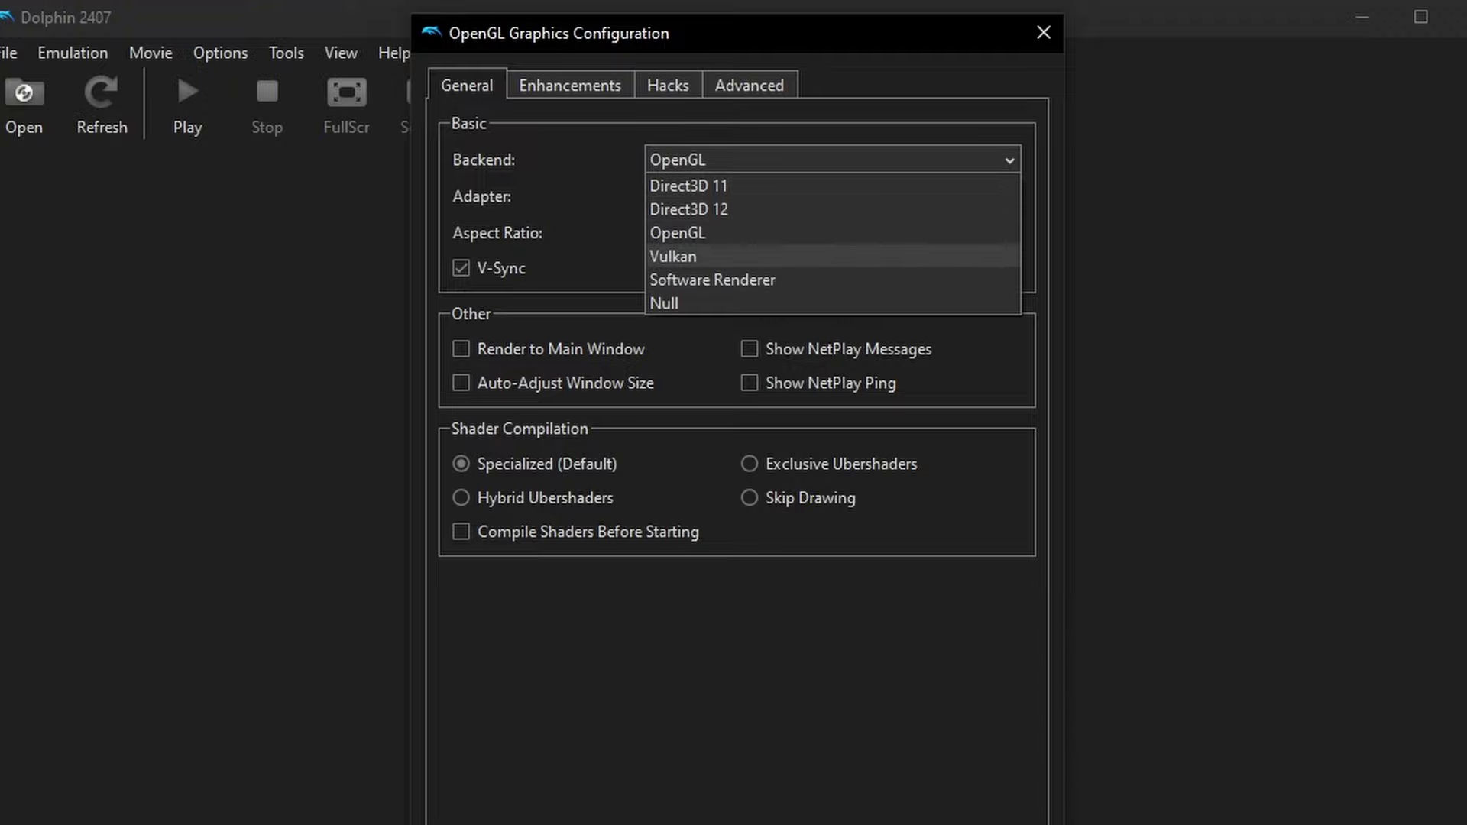
{"action": "left_click", "coordinate": [765, 233]}
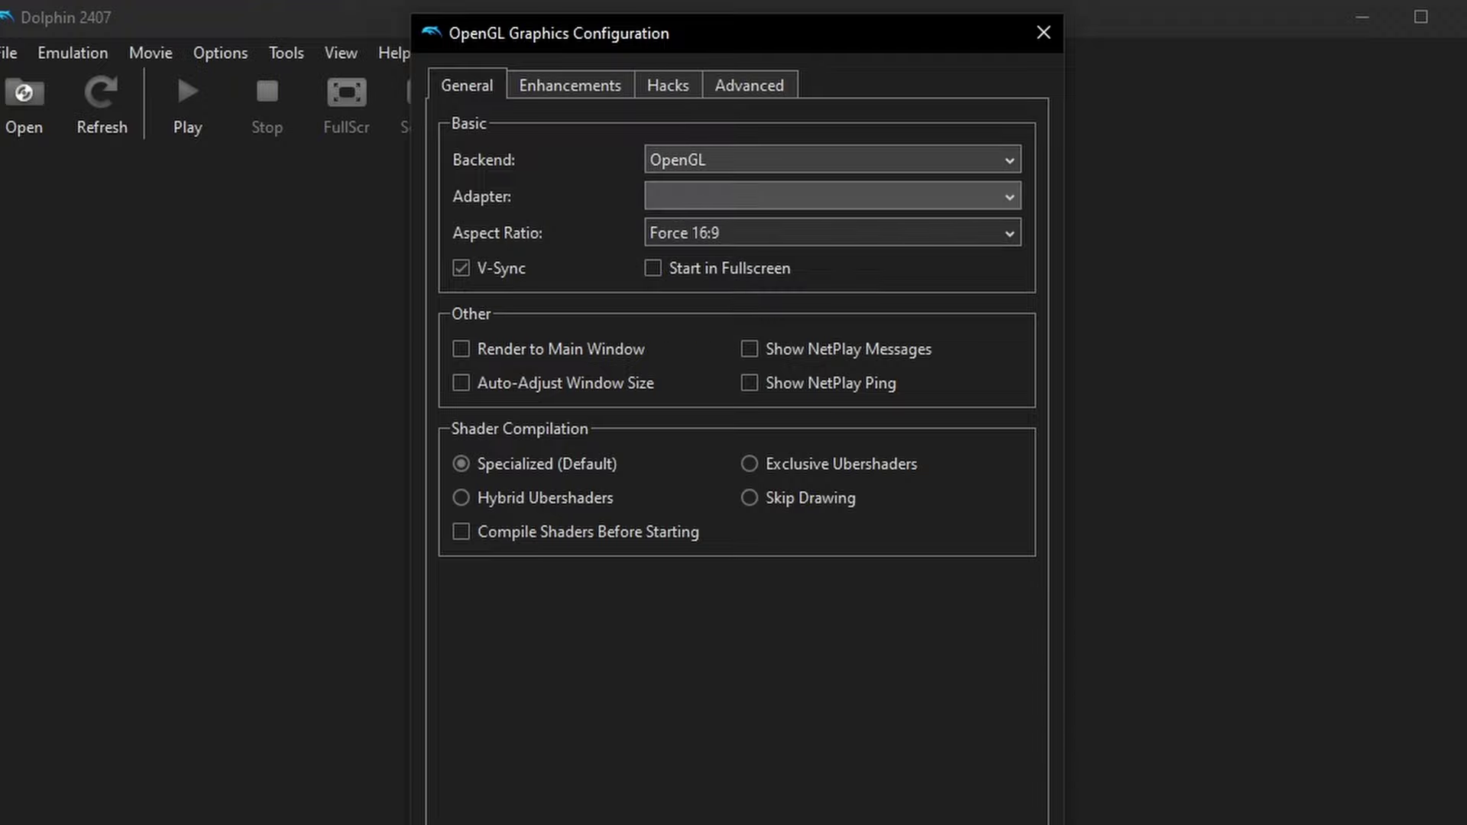
{"action": "key", "text": "alt+Down"}
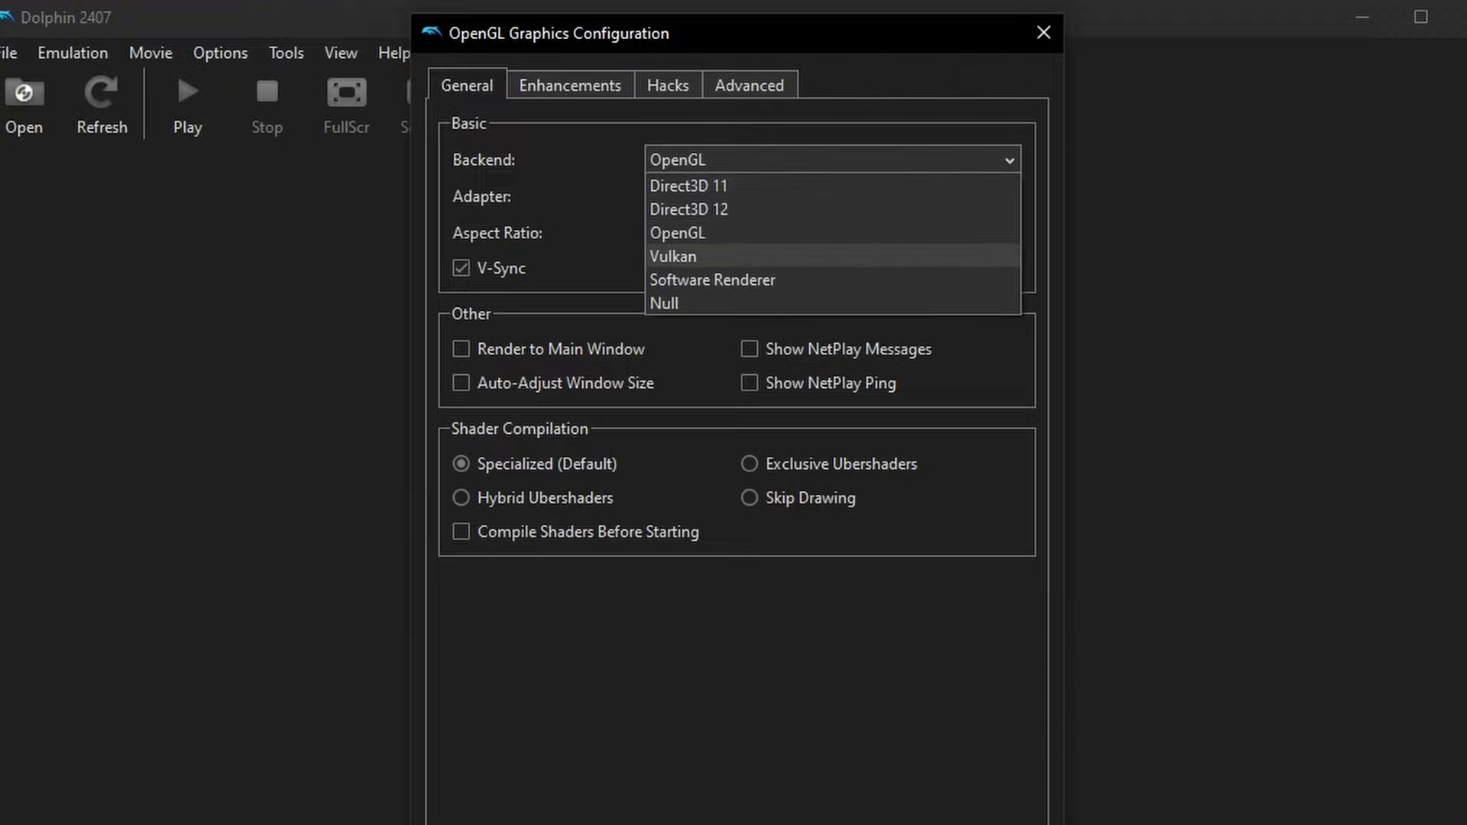
{"action": "key", "text": "Return"}
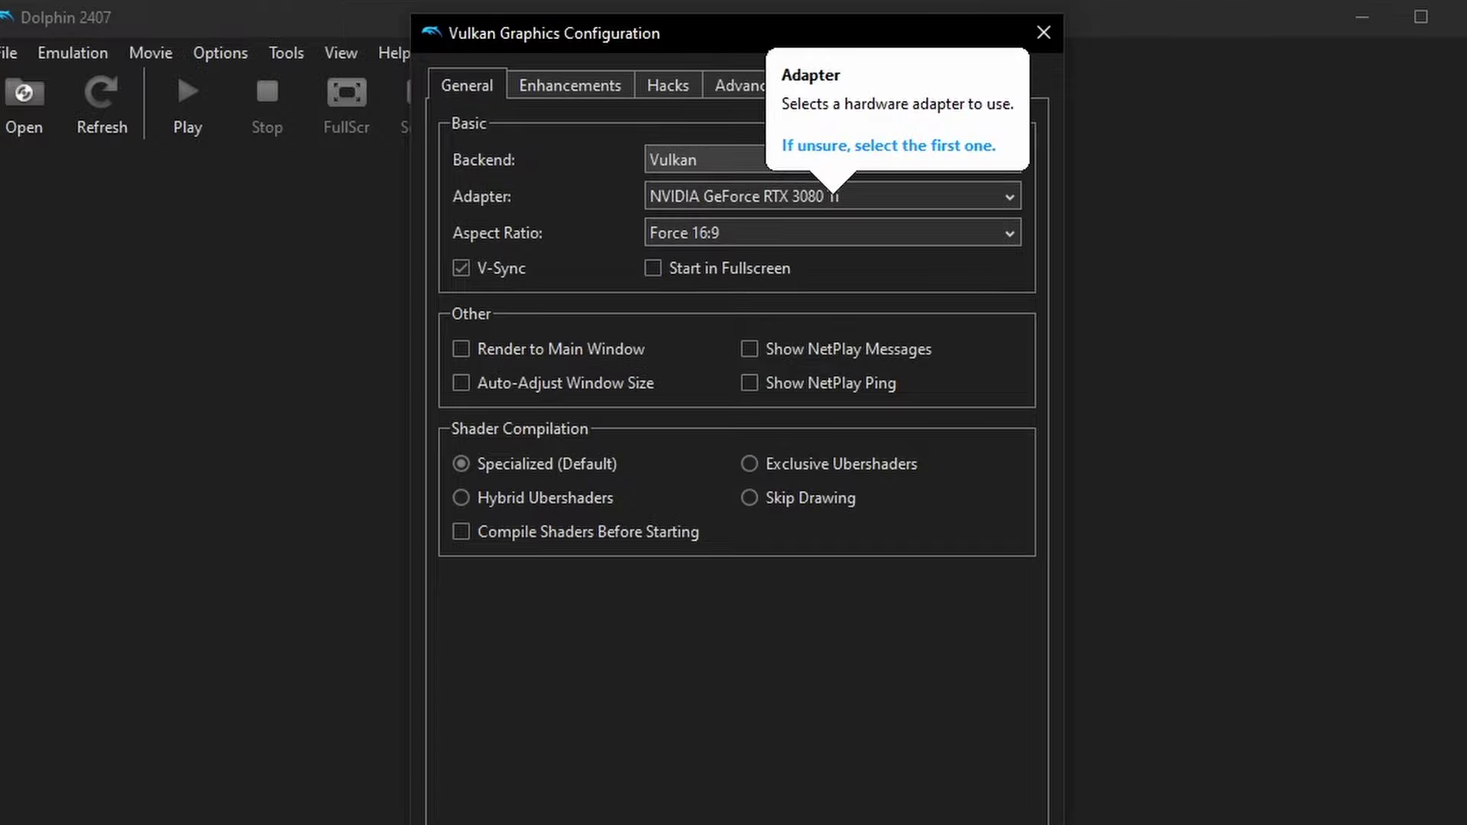
Keep the NVIDIA GeForce RTX 3080 Ti adapter and set the aspect ratio to Auto.
{"action": "key", "text": "Tab"}
{"action": "key", "text": "alt+Down"}
{"action": "key", "text": "Return"}
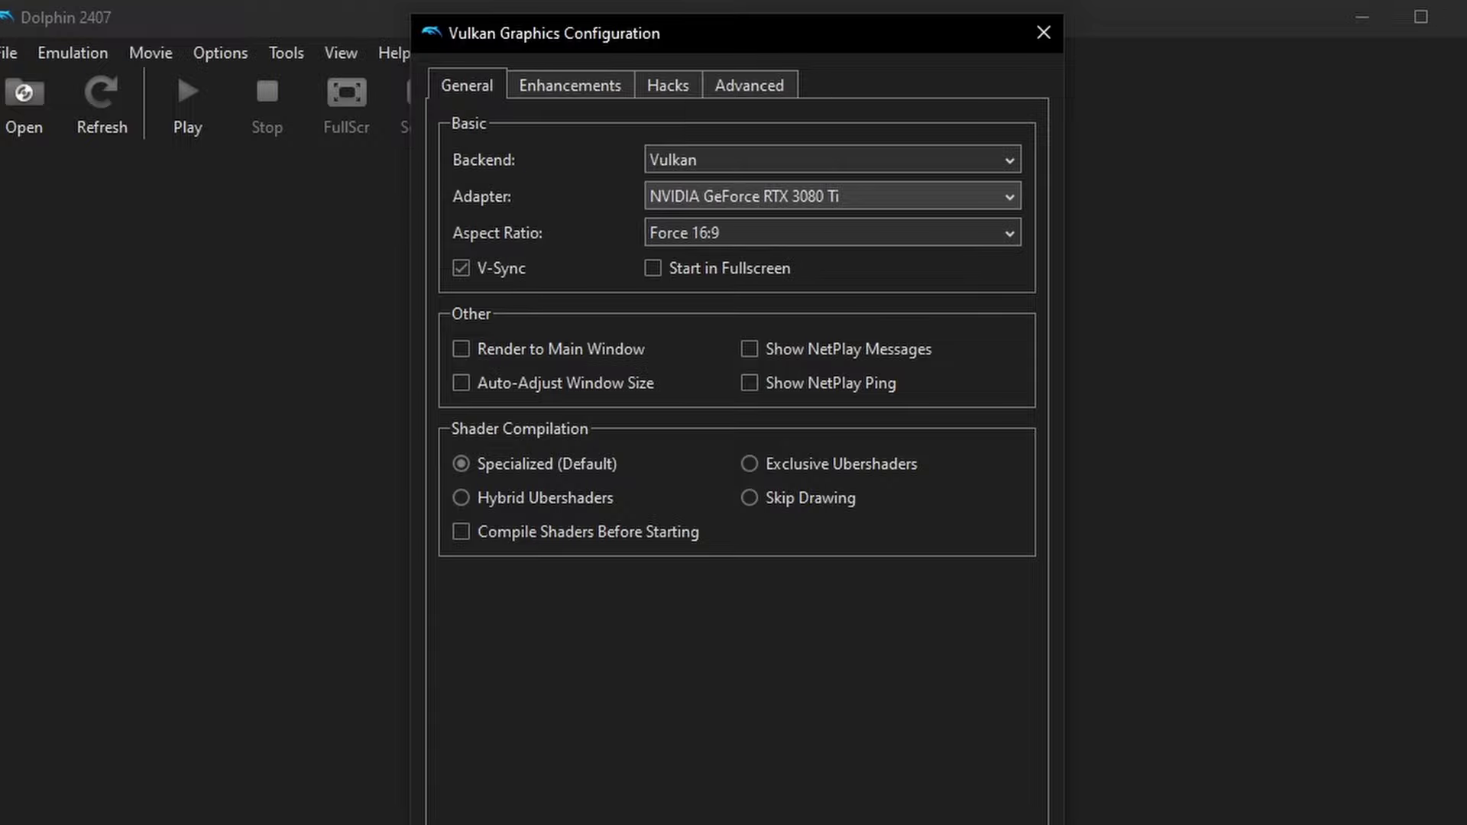
{"action": "left_click", "coordinate": [833, 233]}
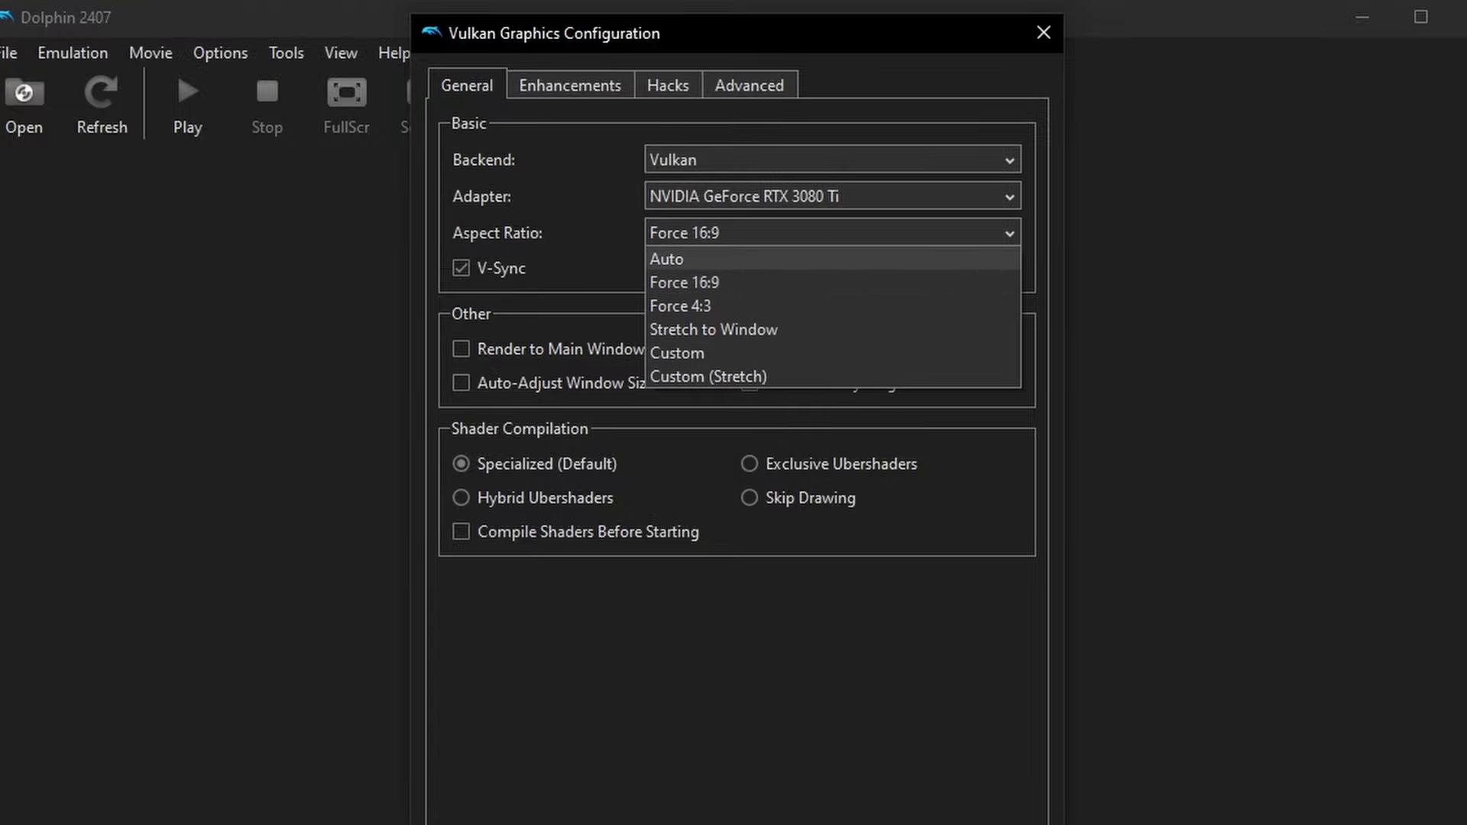
{"action": "key", "text": "Return"}
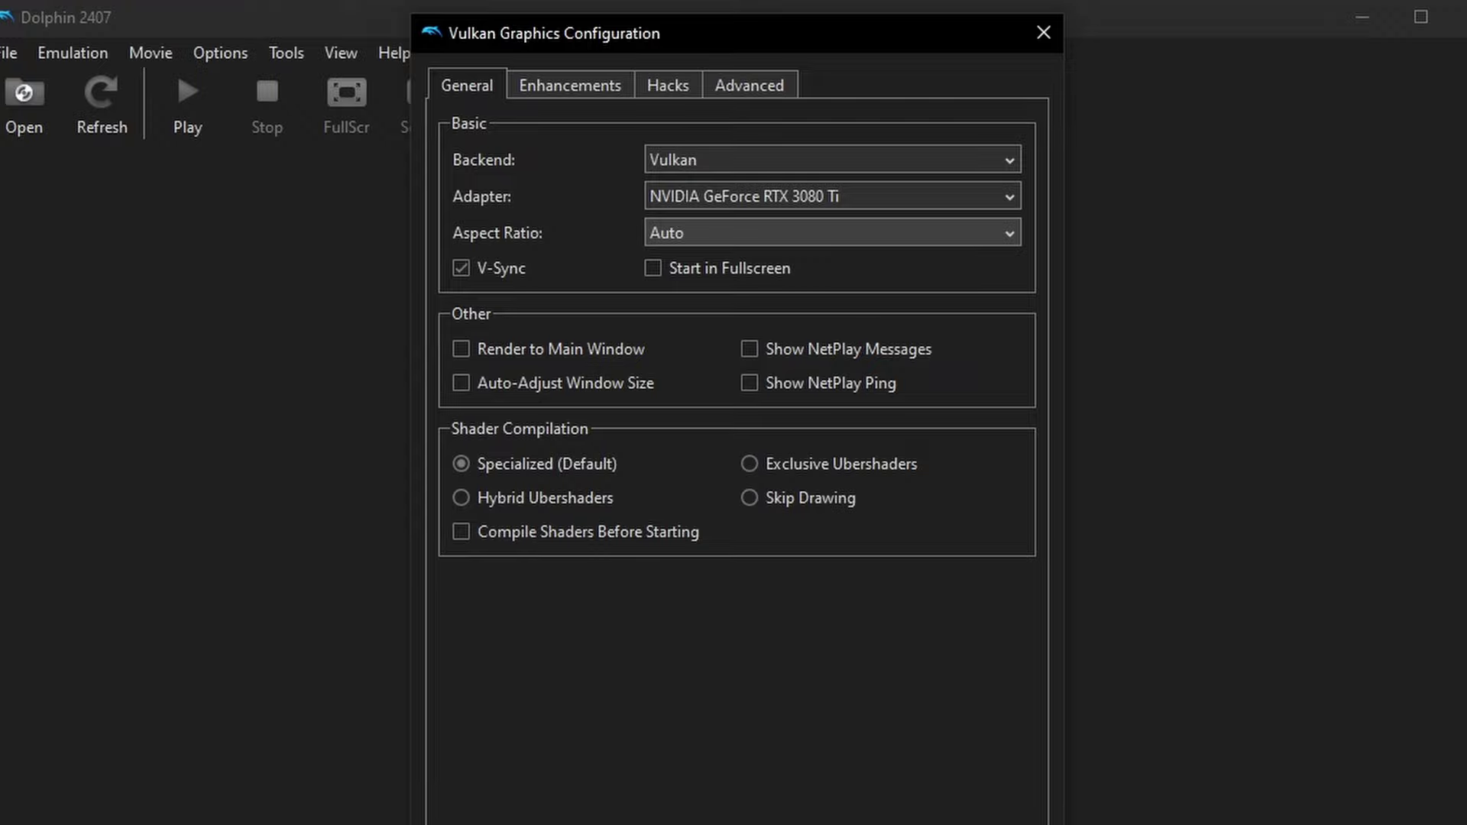
{"action": "left_click", "coordinate": [653, 268]}
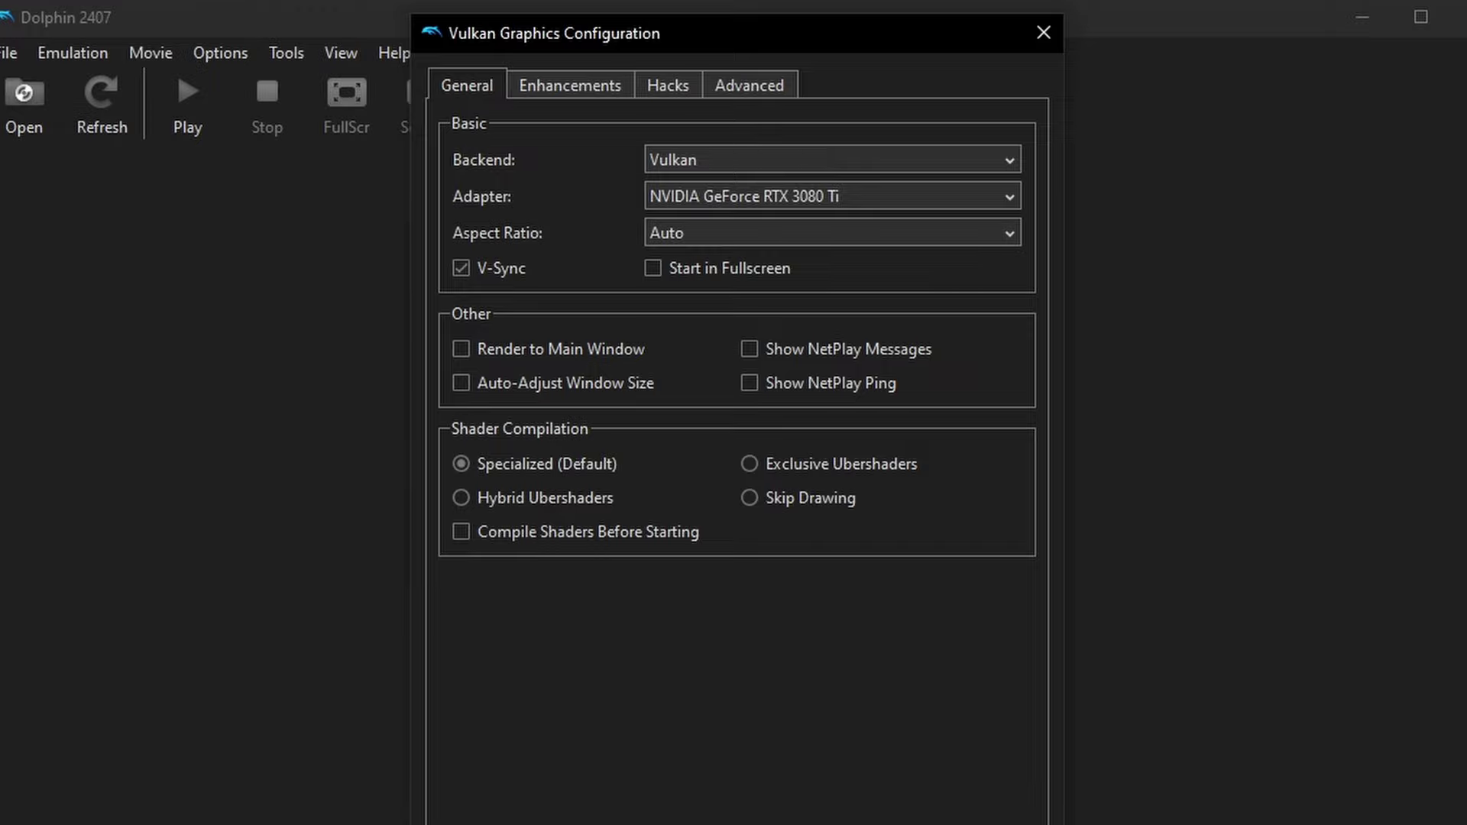
{"action": "left_click", "coordinate": [570, 86]}
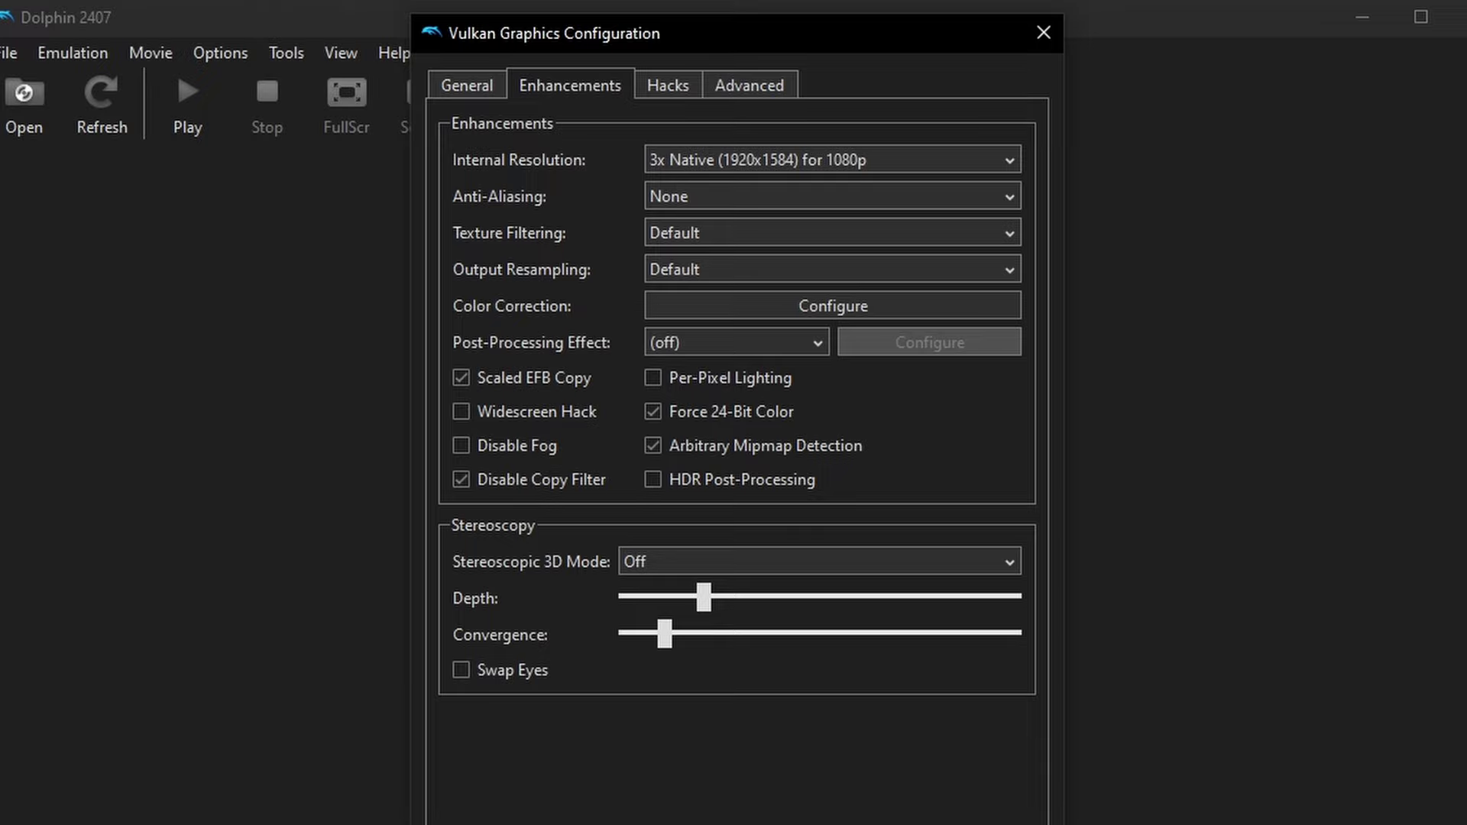
Keep 3x Native internal resolution, set anti-aliasing to 8x MSAA, and leave texture filtering at Default.
{"action": "left_click", "coordinate": [833, 160]}
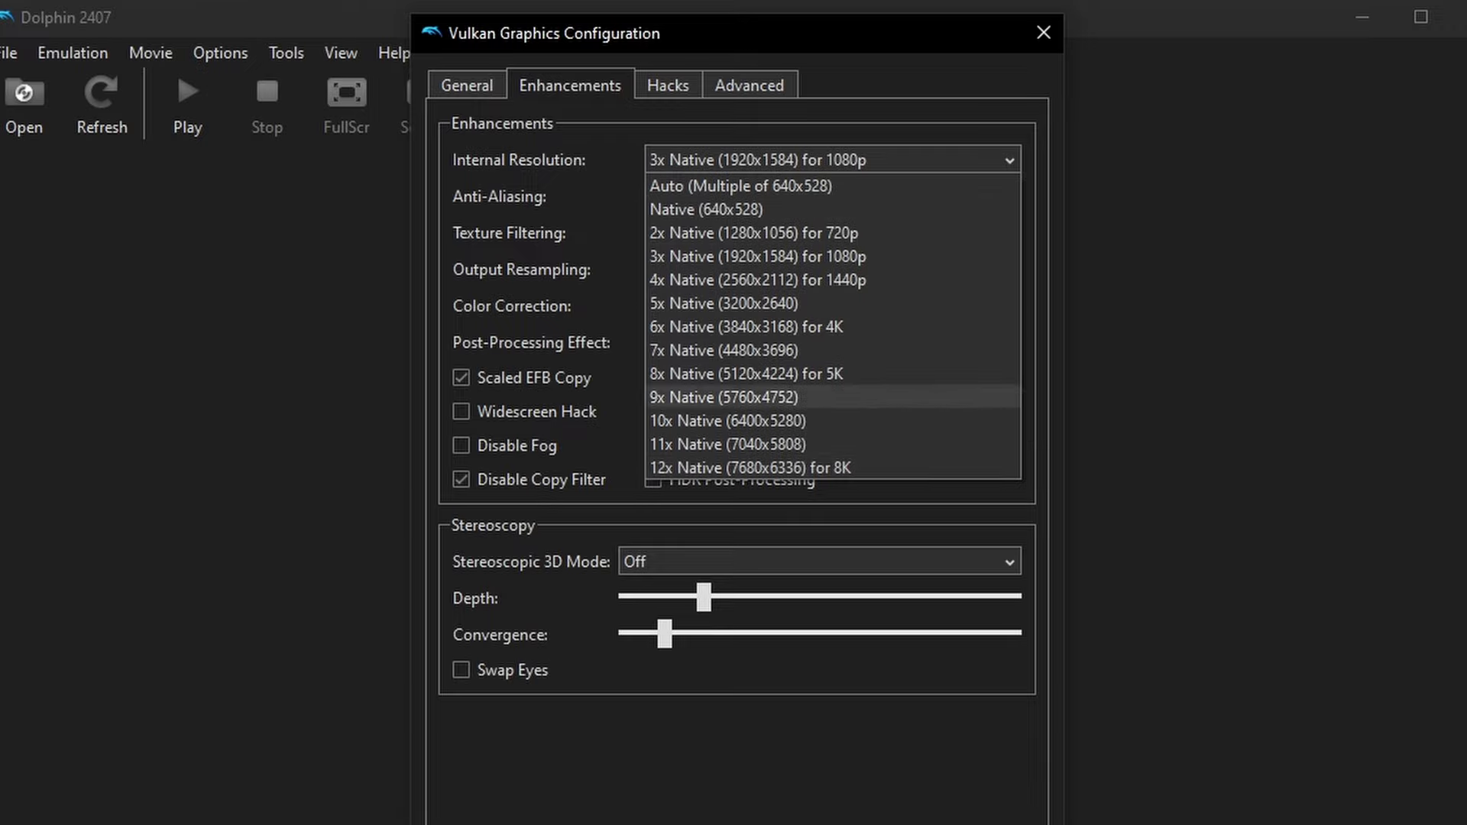
{"action": "left_click", "coordinate": [795, 257]}
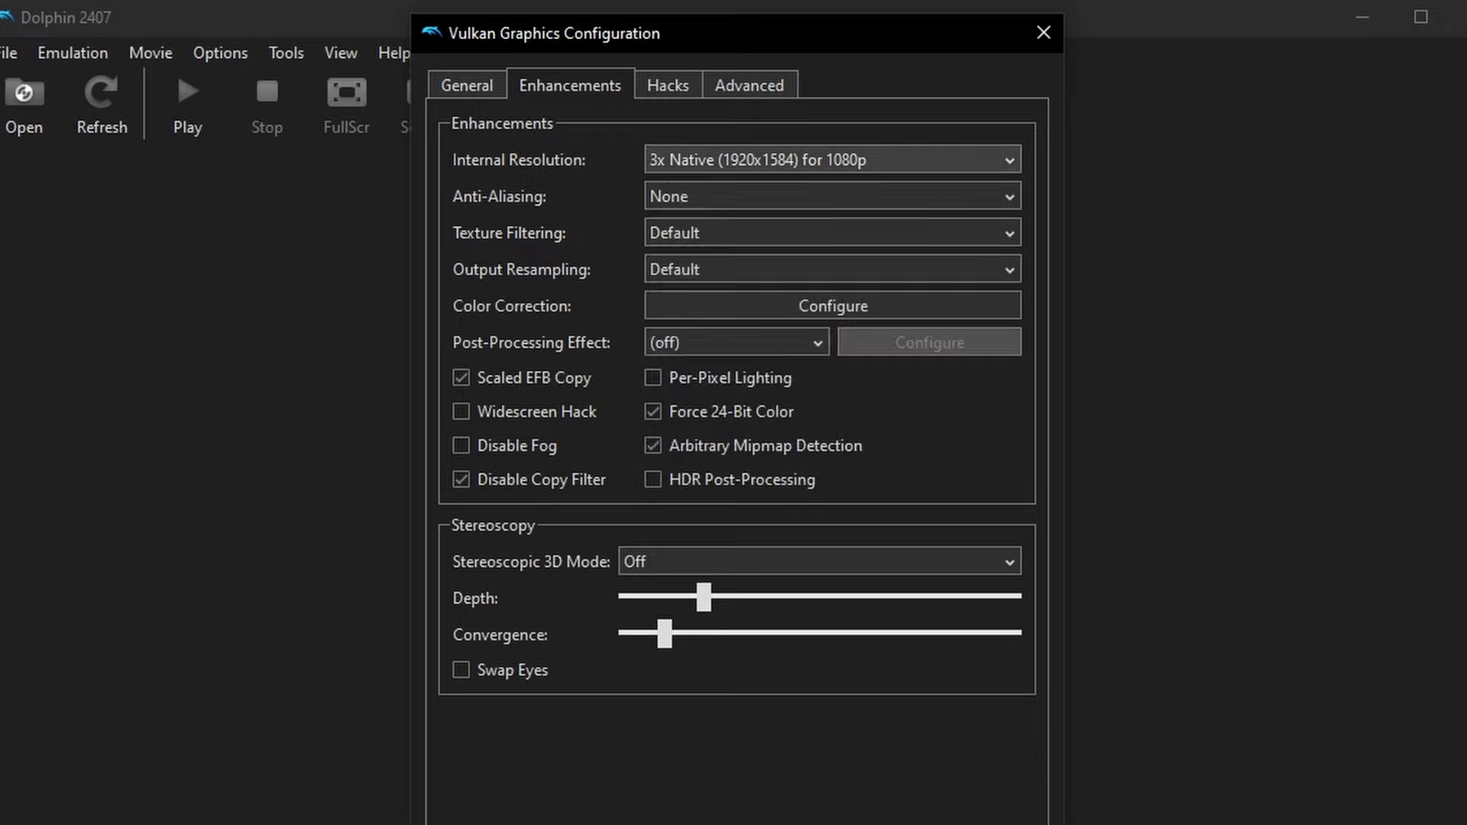
{"action": "mouse_move", "coordinate": [833, 196]}
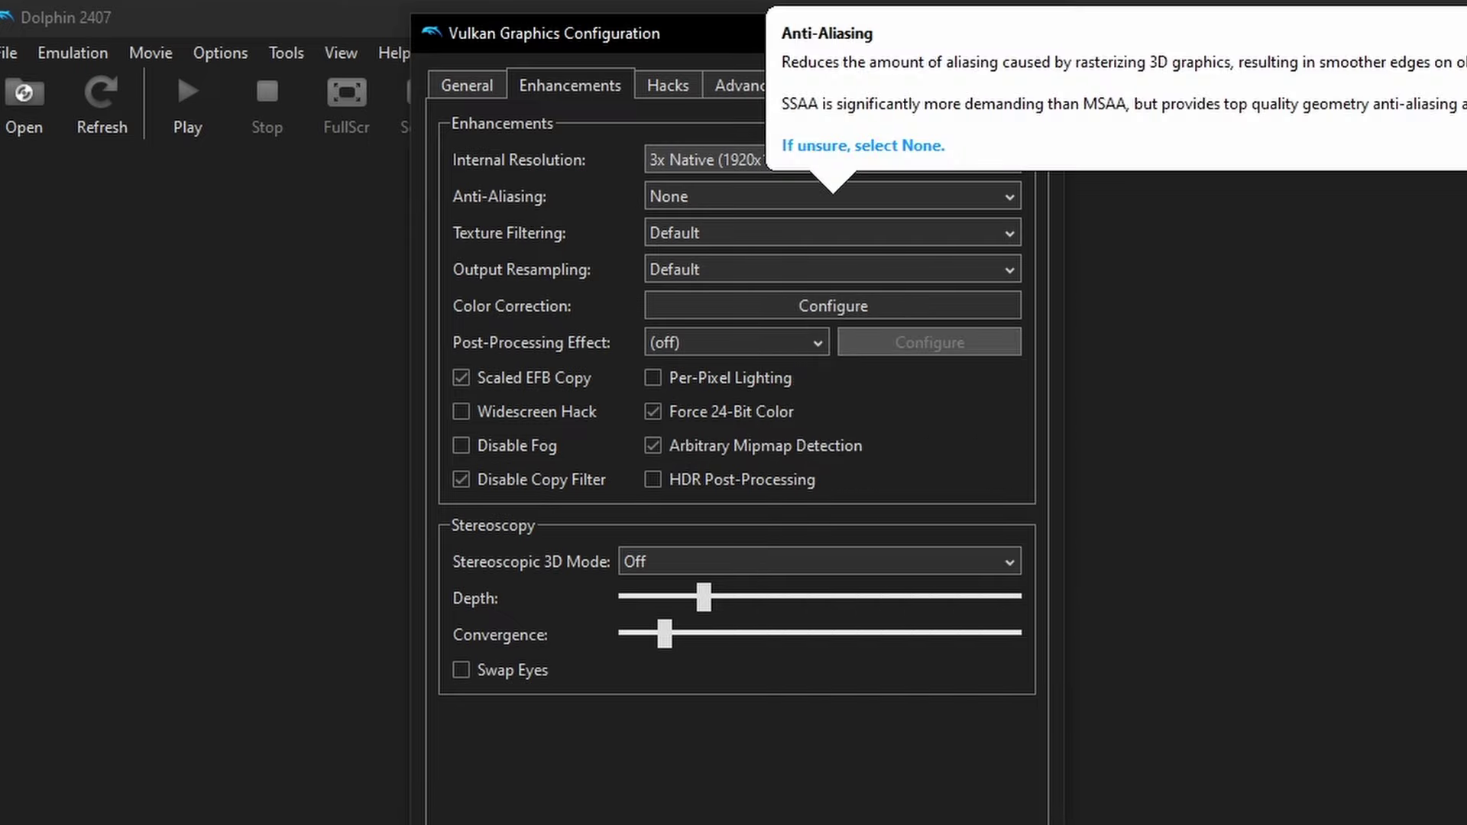
{"action": "left_click", "coordinate": [833, 196]}
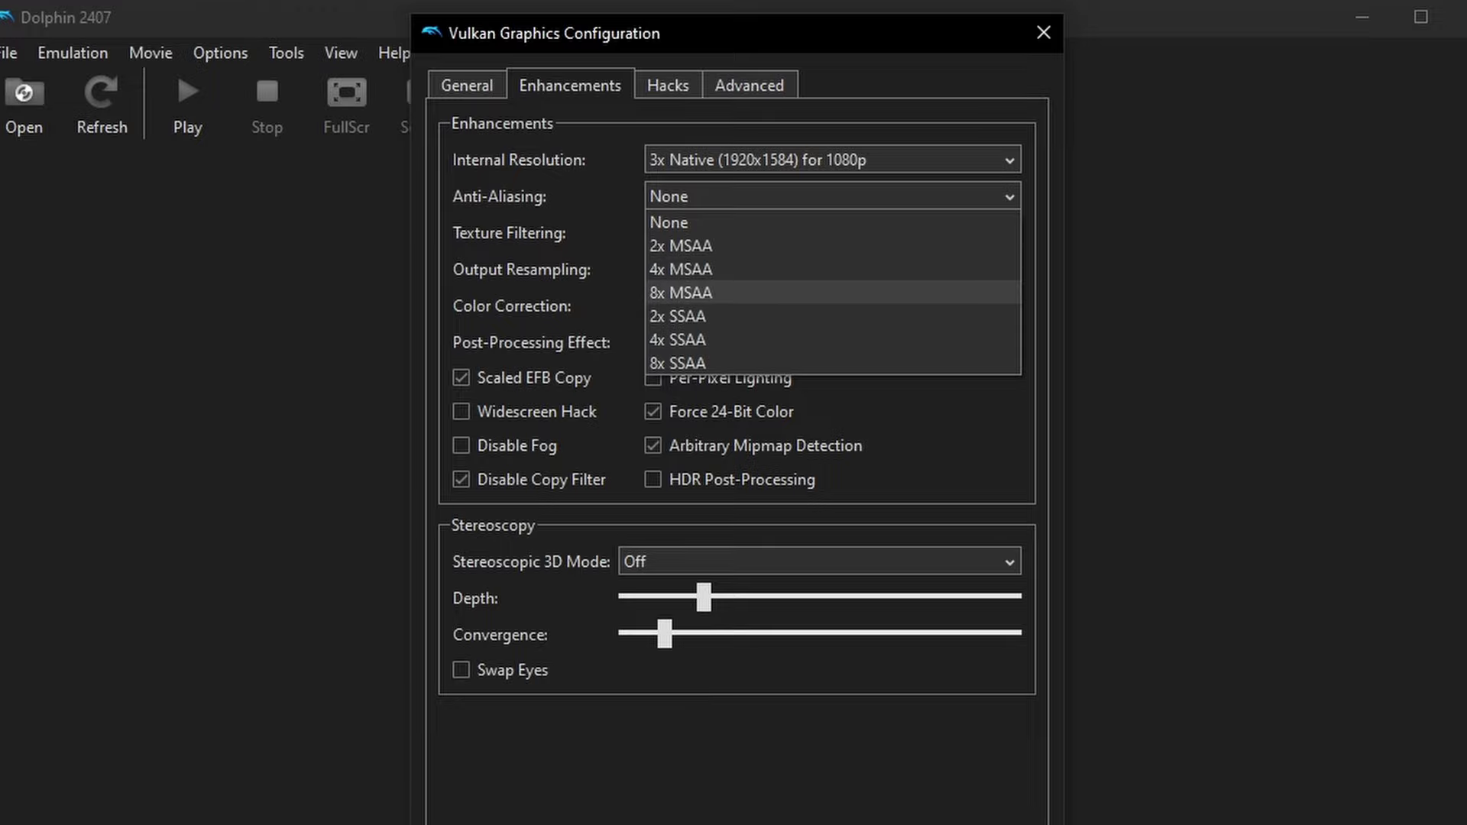
{"action": "left_click", "coordinate": [833, 293]}
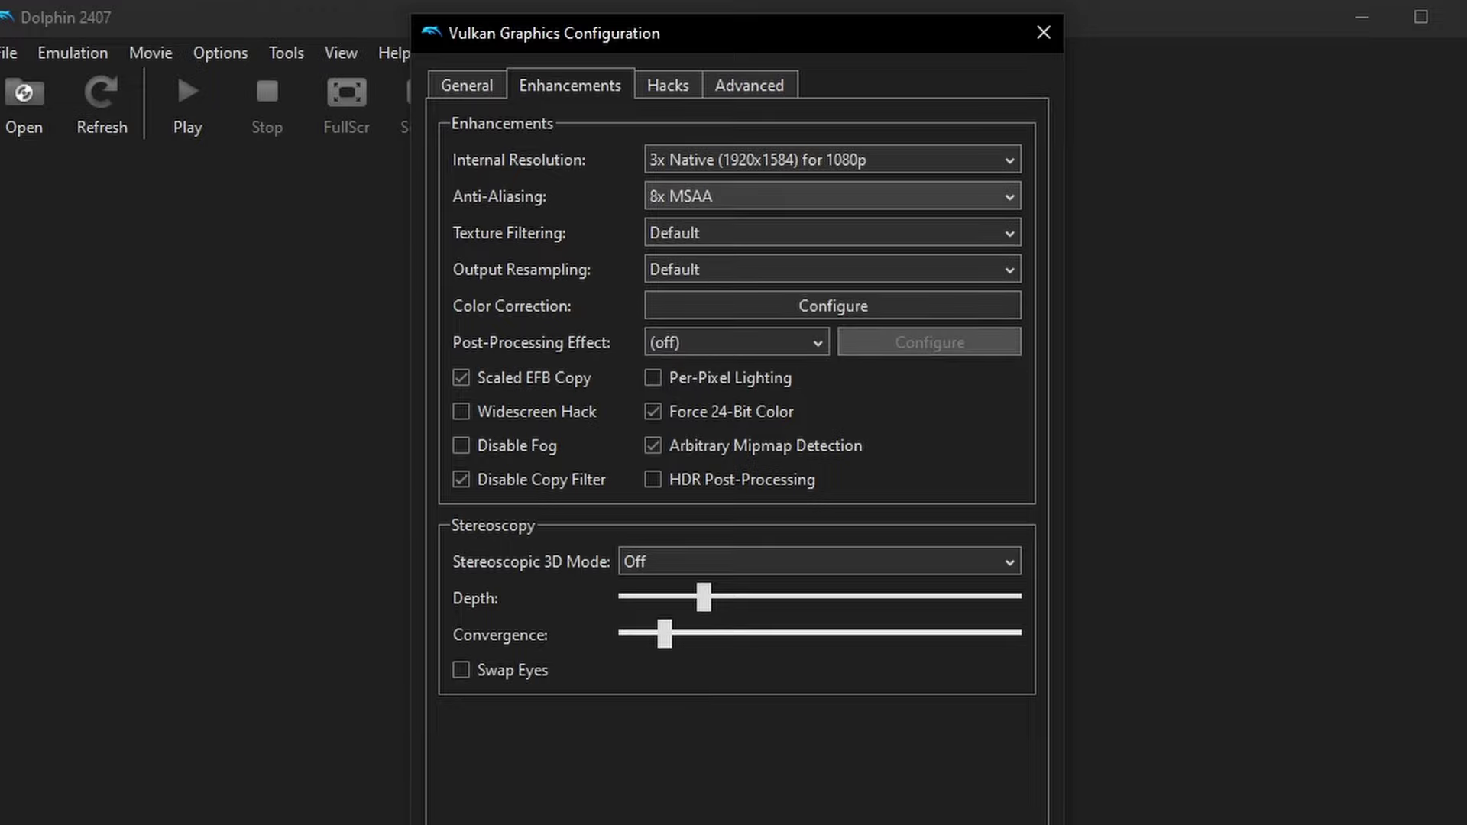
{"action": "left_click", "coordinate": [825, 232]}
{"action": "left_click", "coordinate": [825, 232]}
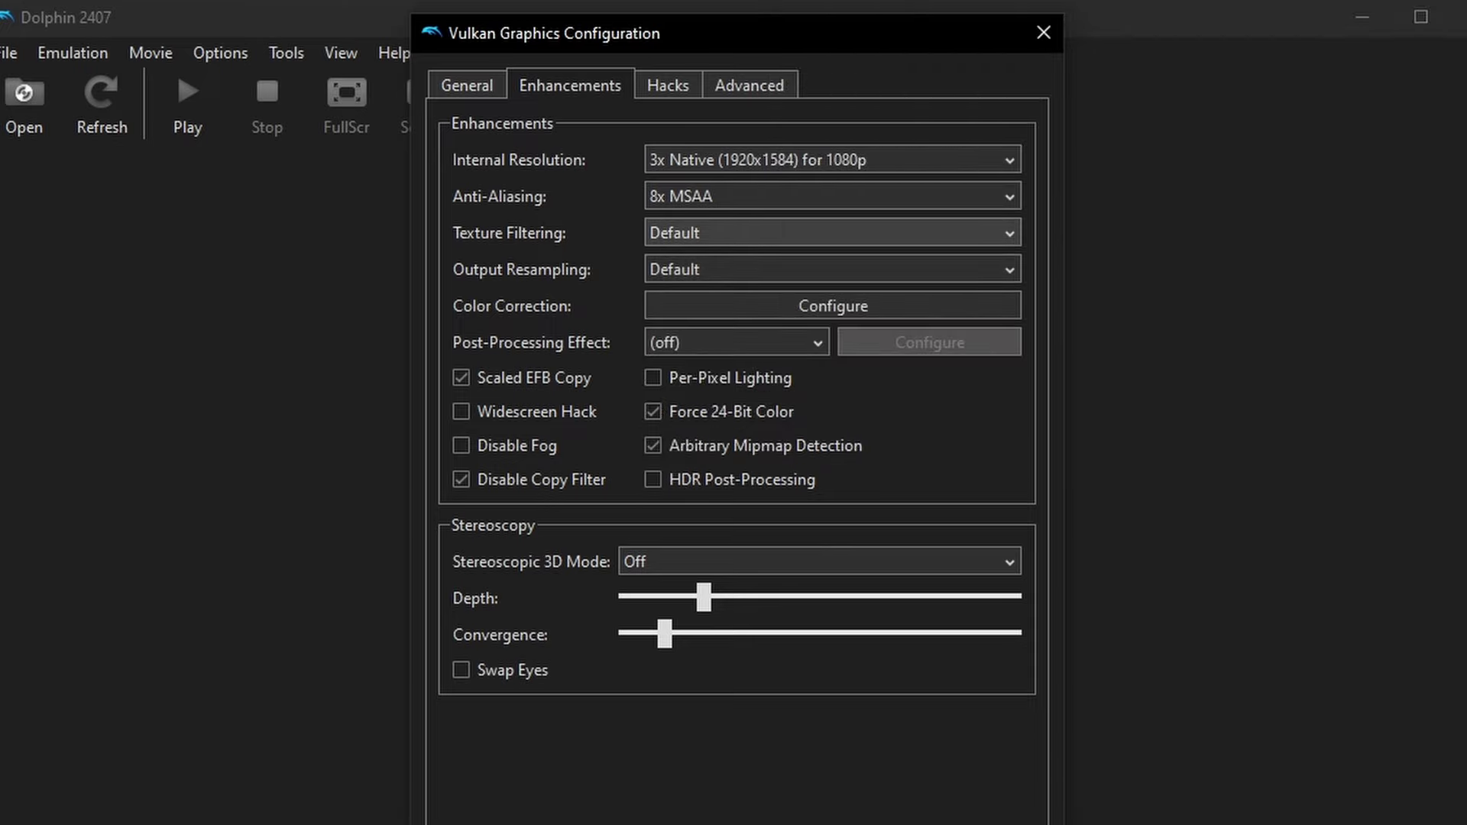
{"action": "mouse_move", "coordinate": [654, 478]}
{"action": "mouse_move", "coordinate": [461, 411]}
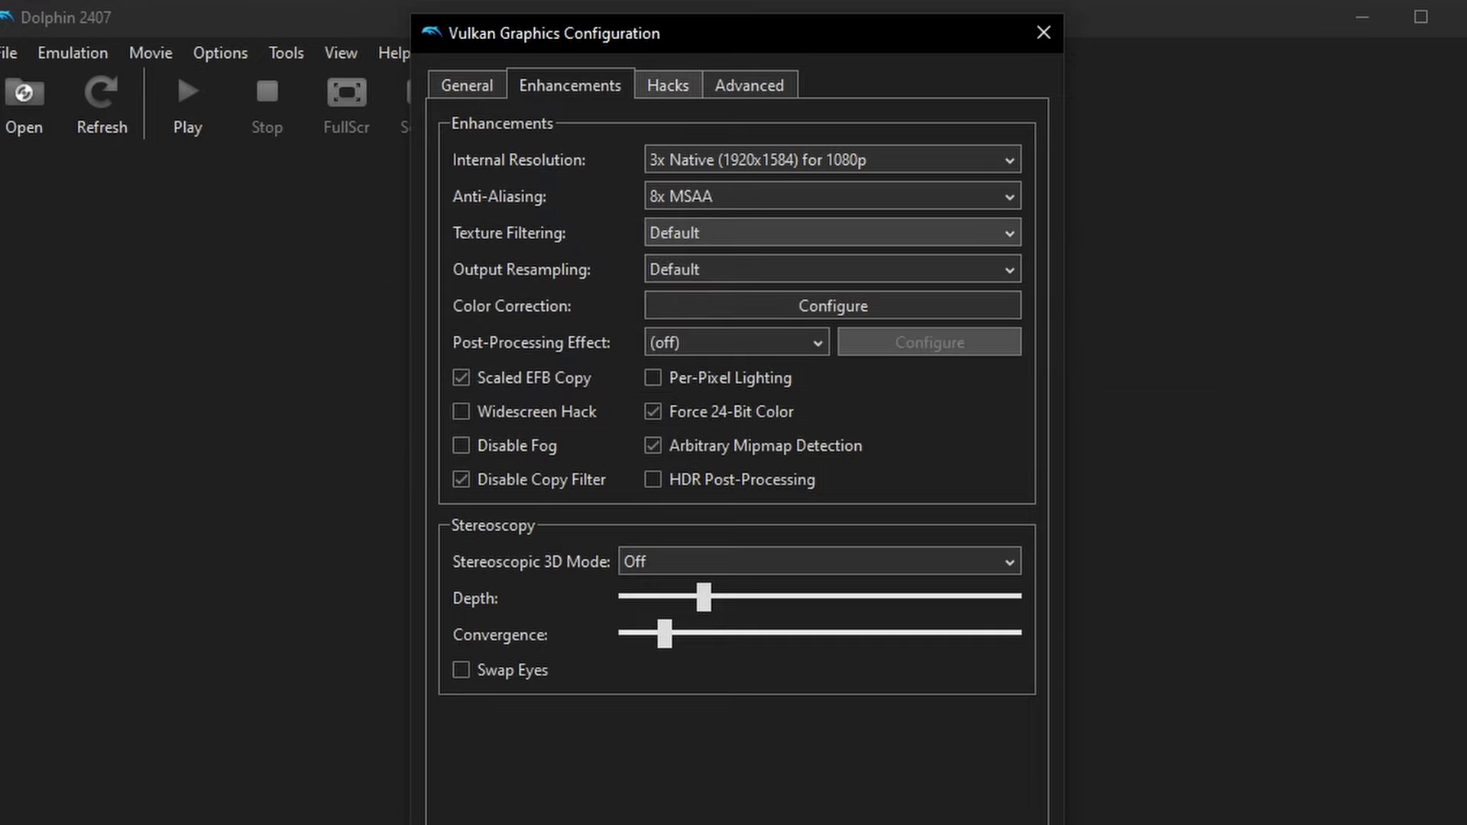
{"action": "left_click", "coordinate": [668, 85]}
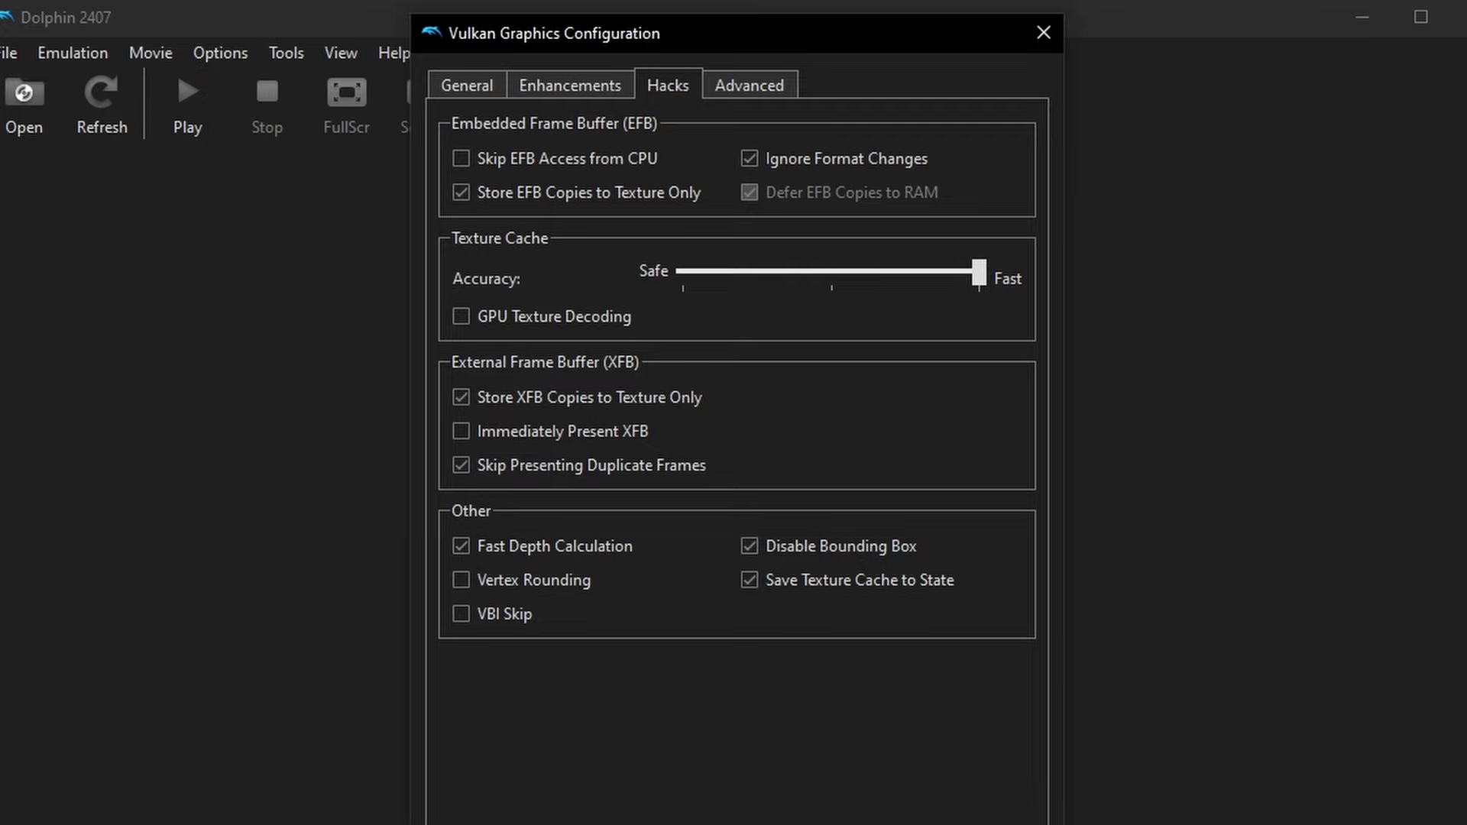
Try the Show FPS overlay on the Advanced page, leave it off, and close the graphics window.
{"action": "left_click", "coordinate": [750, 84]}
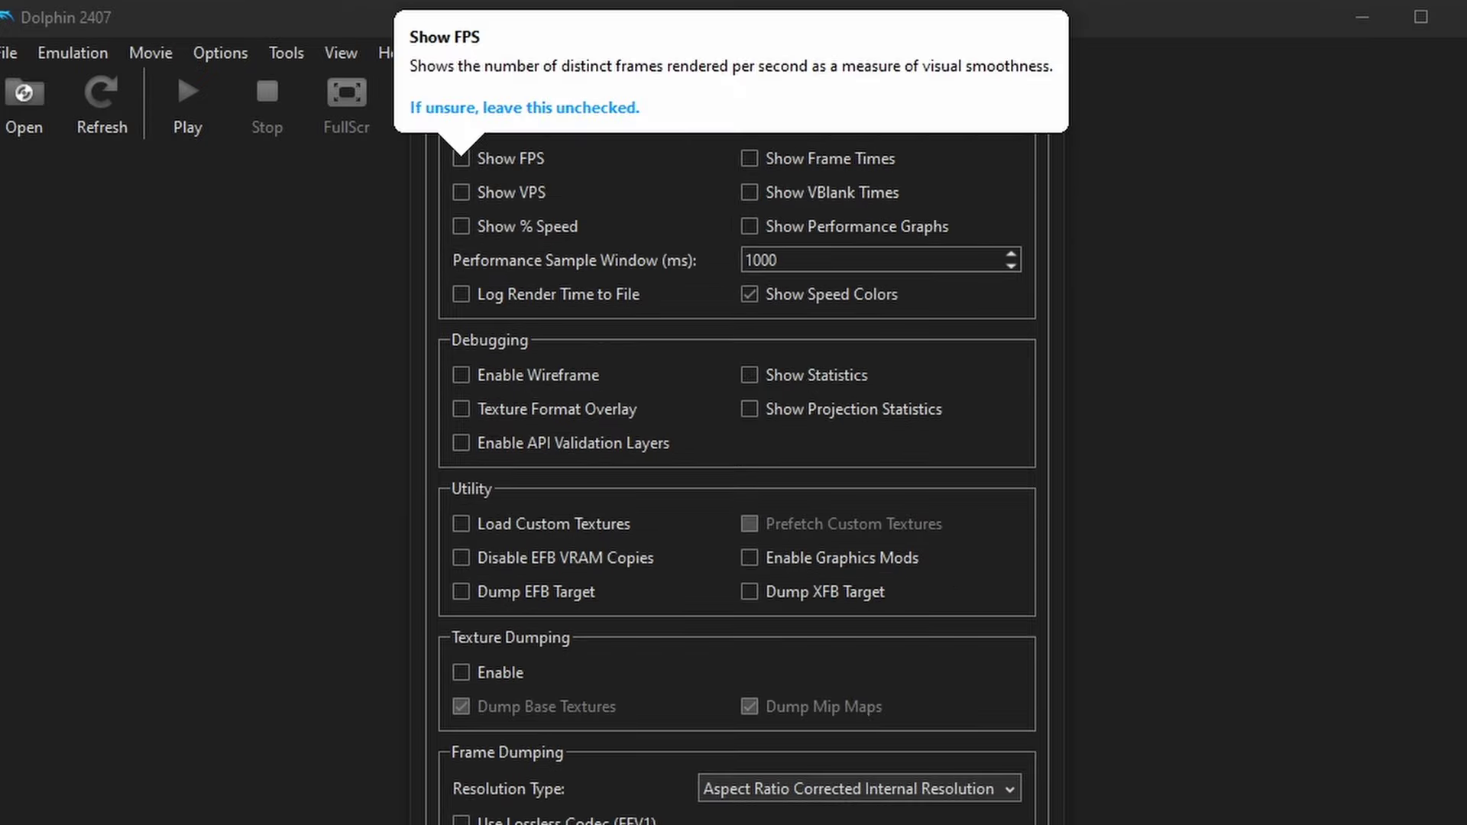
{"action": "left_click", "coordinate": [462, 159]}
{"action": "left_click", "coordinate": [461, 158]}
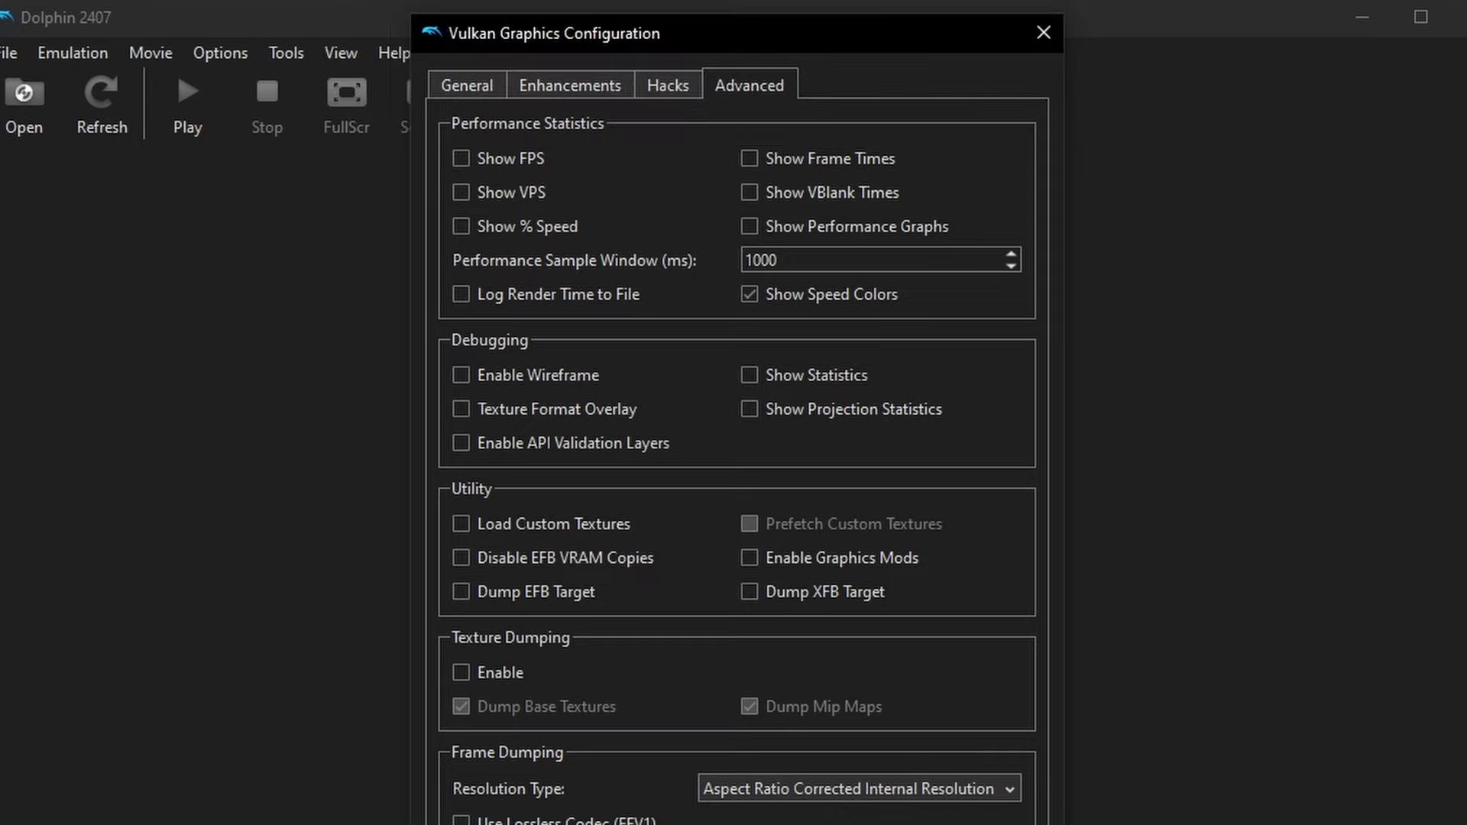
{"action": "key", "text": "Escape"}
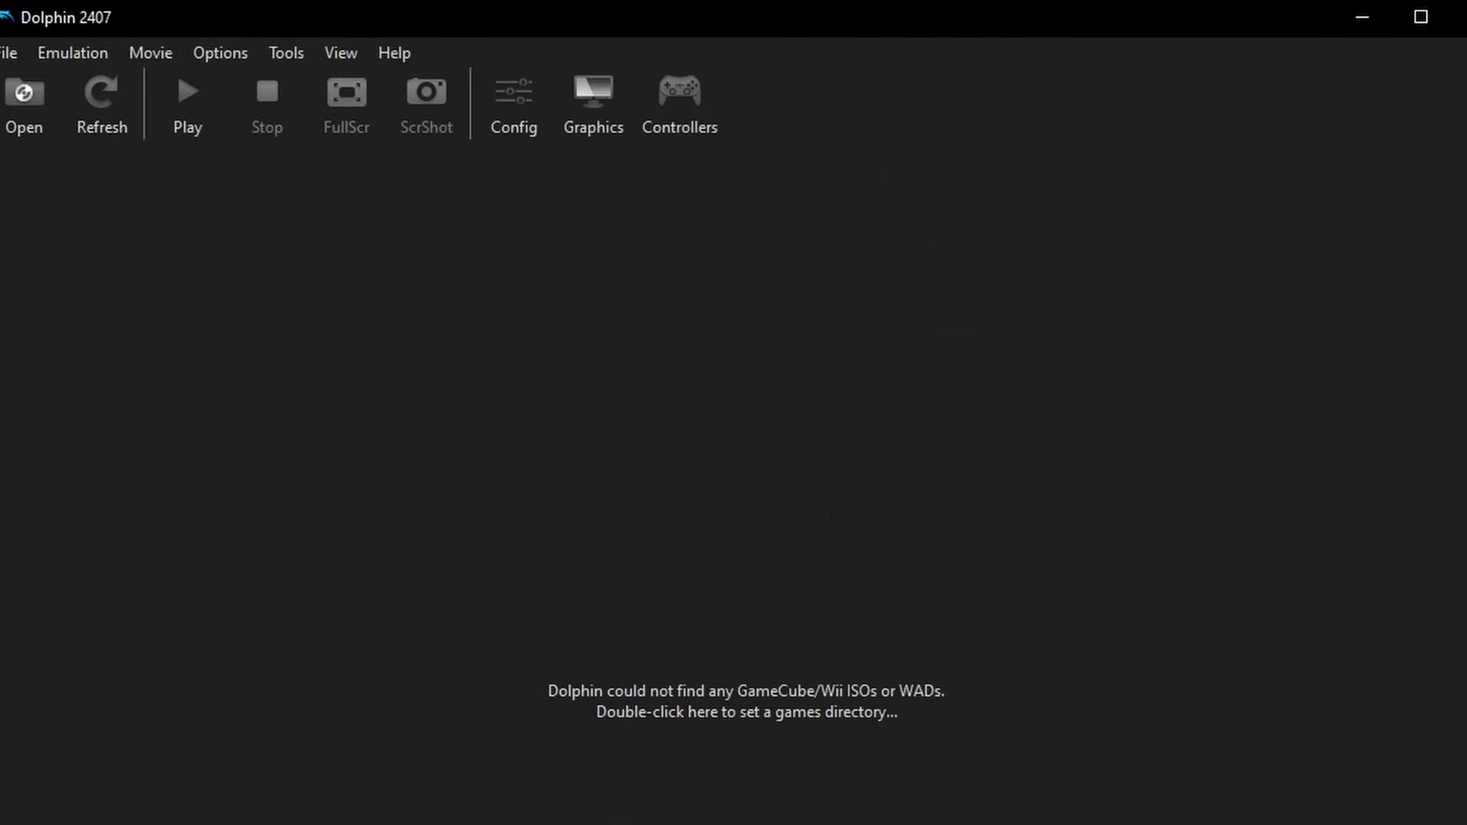
Open the Audio Settings from the Options menu, then close them.
{"action": "left_click", "coordinate": [220, 52]}
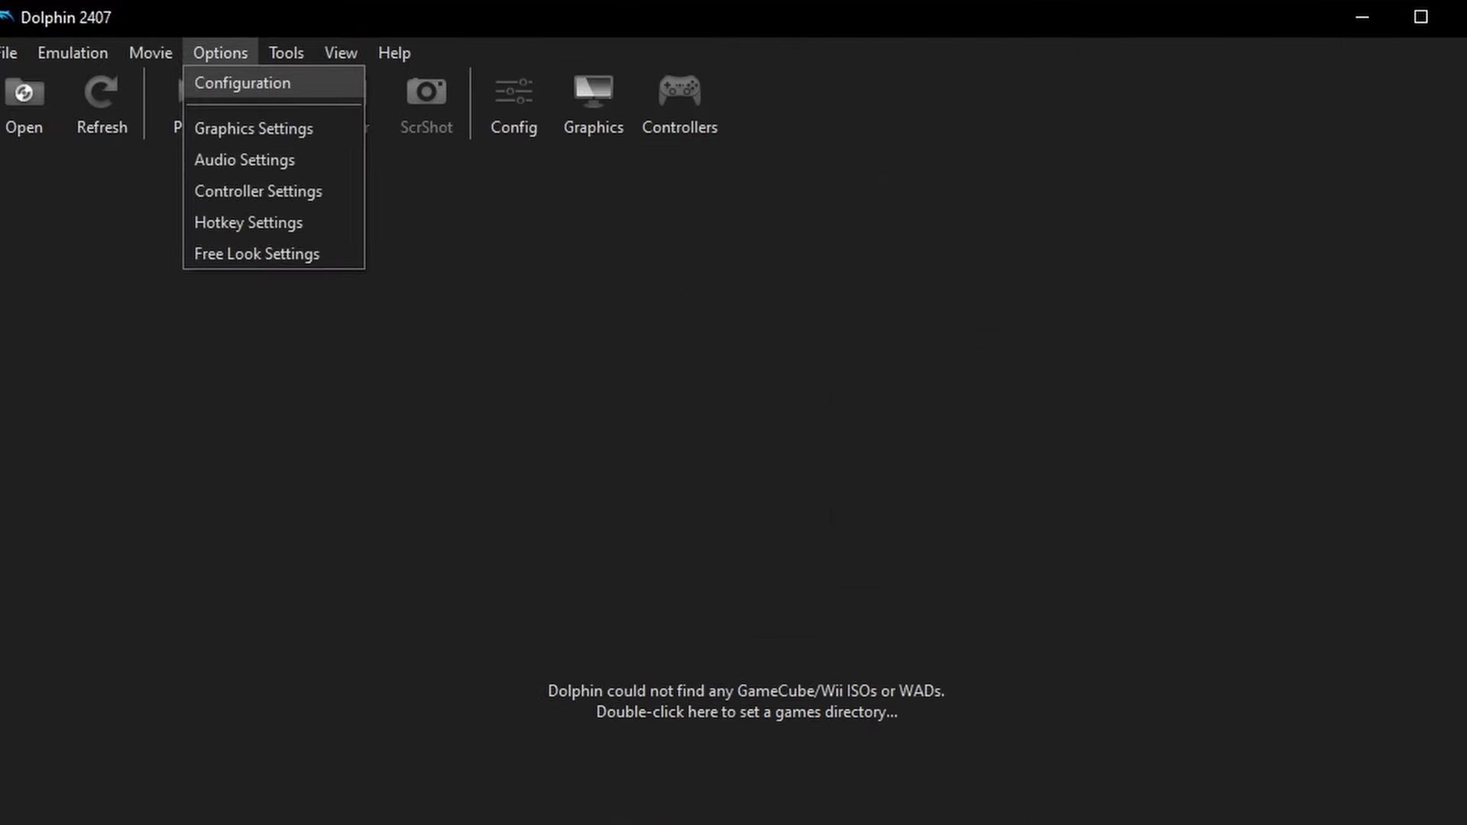
{"action": "left_click", "coordinate": [245, 160]}
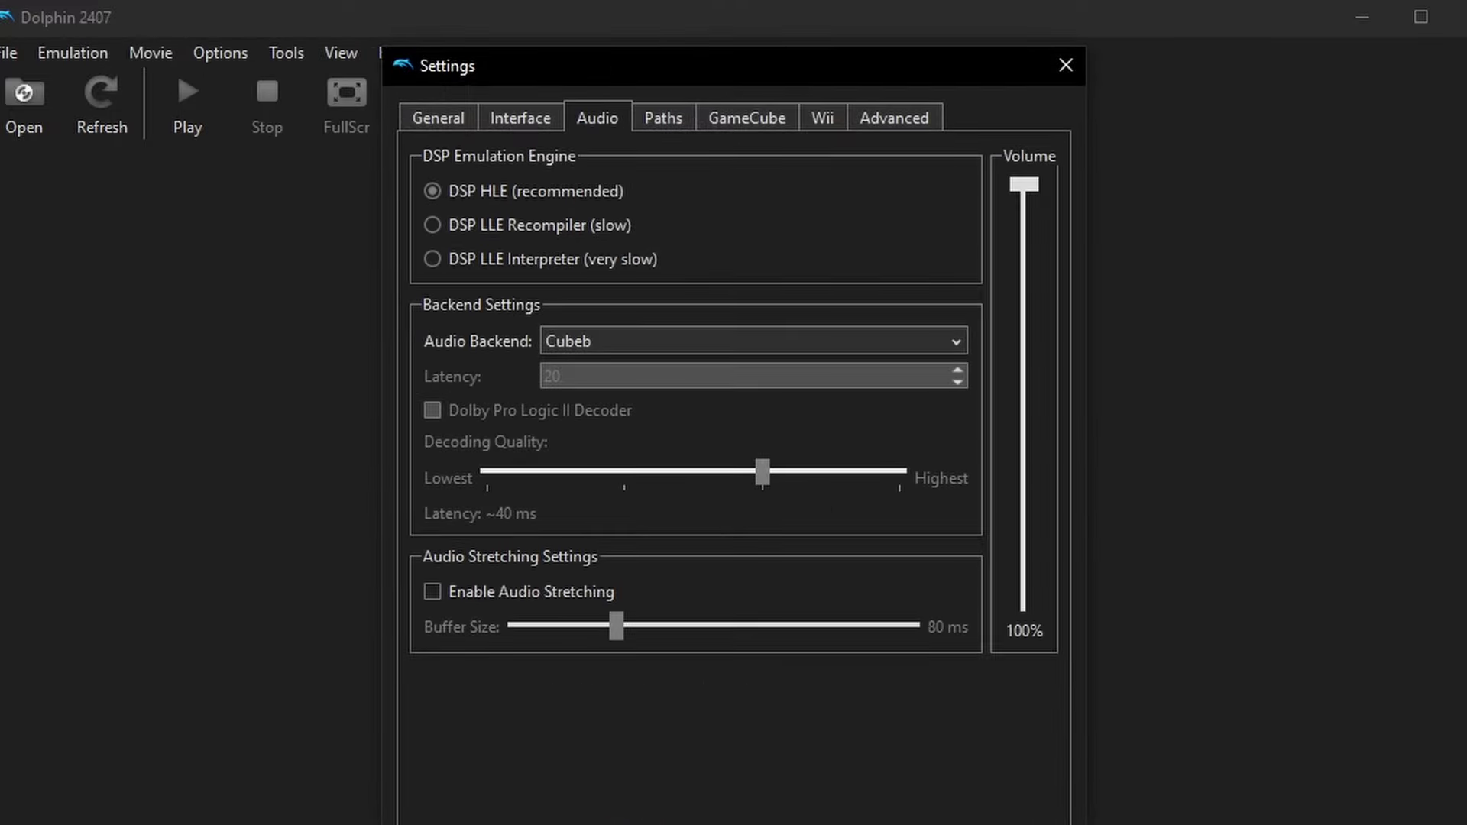
{"action": "left_click", "coordinate": [1066, 65]}
Open the Port 1 GameCube controller configuration and view its XInput/0/Gamepad device list.
{"action": "left_click", "coordinate": [220, 53]}
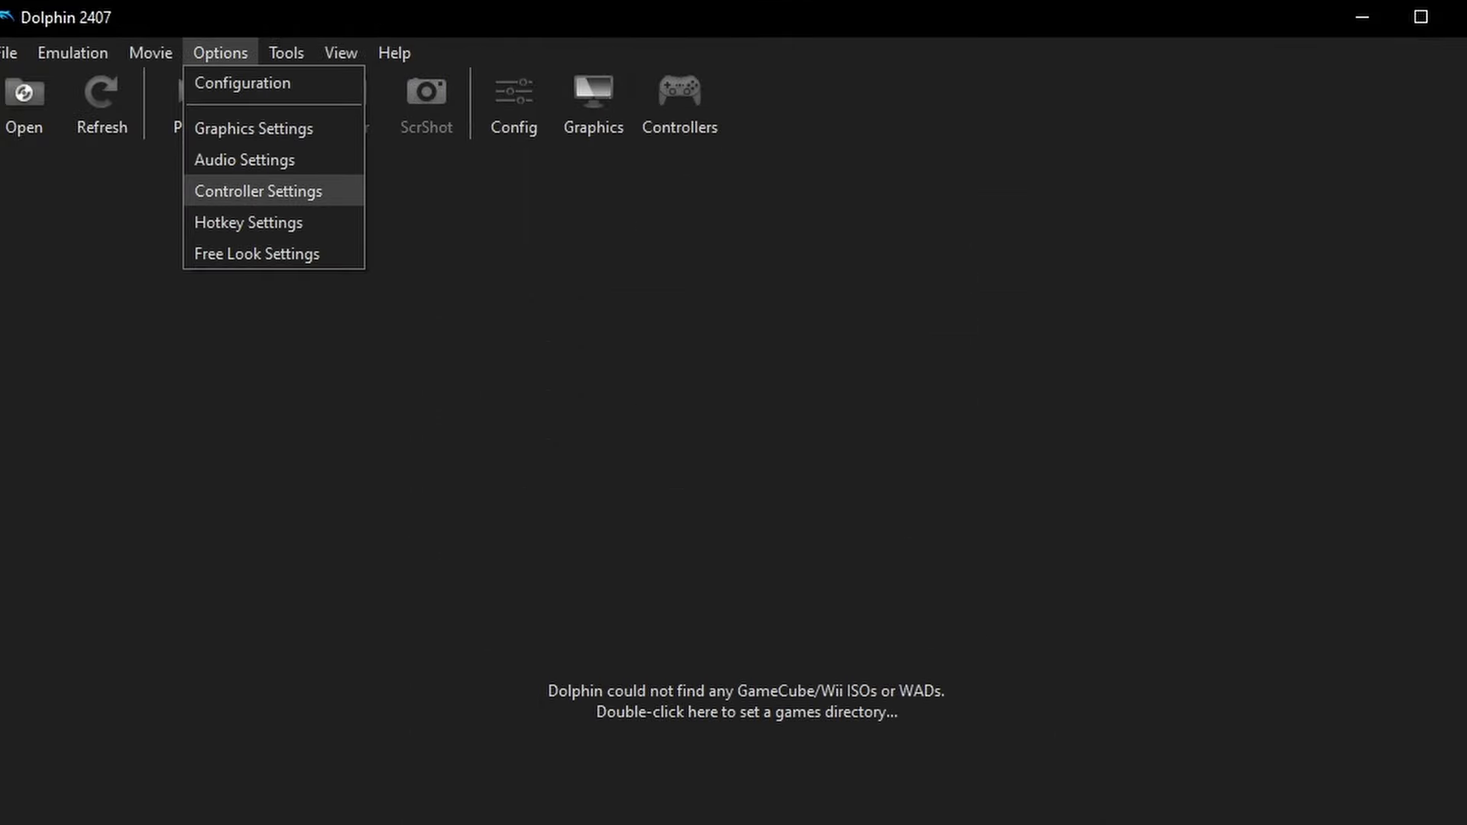
{"action": "left_click", "coordinate": [258, 191]}
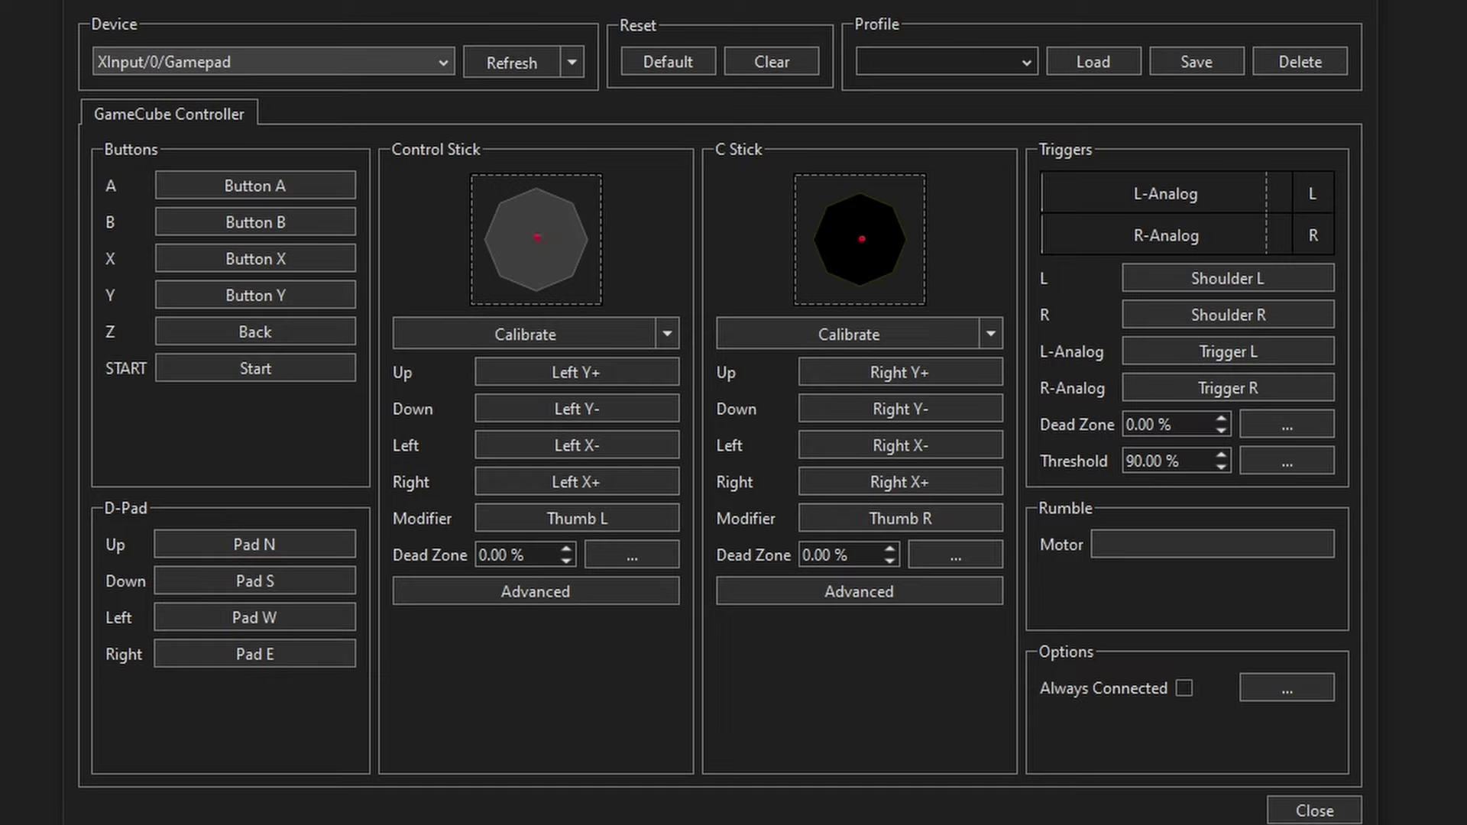
{"action": "left_click", "coordinate": [273, 62]}
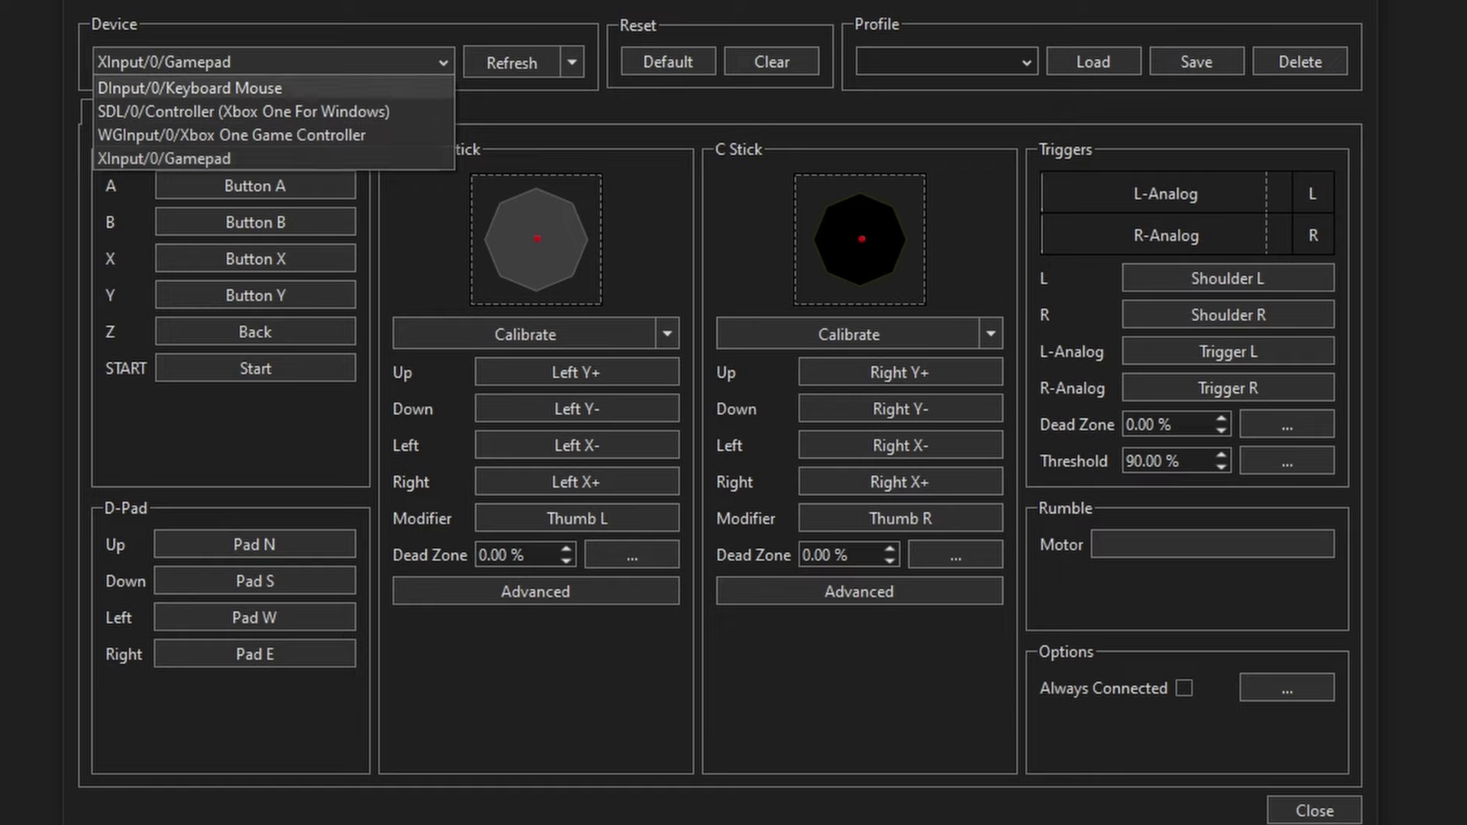
Keep the XInput/0/Gamepad device, then test the rumble motor output and confirm with OK.
{"action": "key", "text": "Escape"}
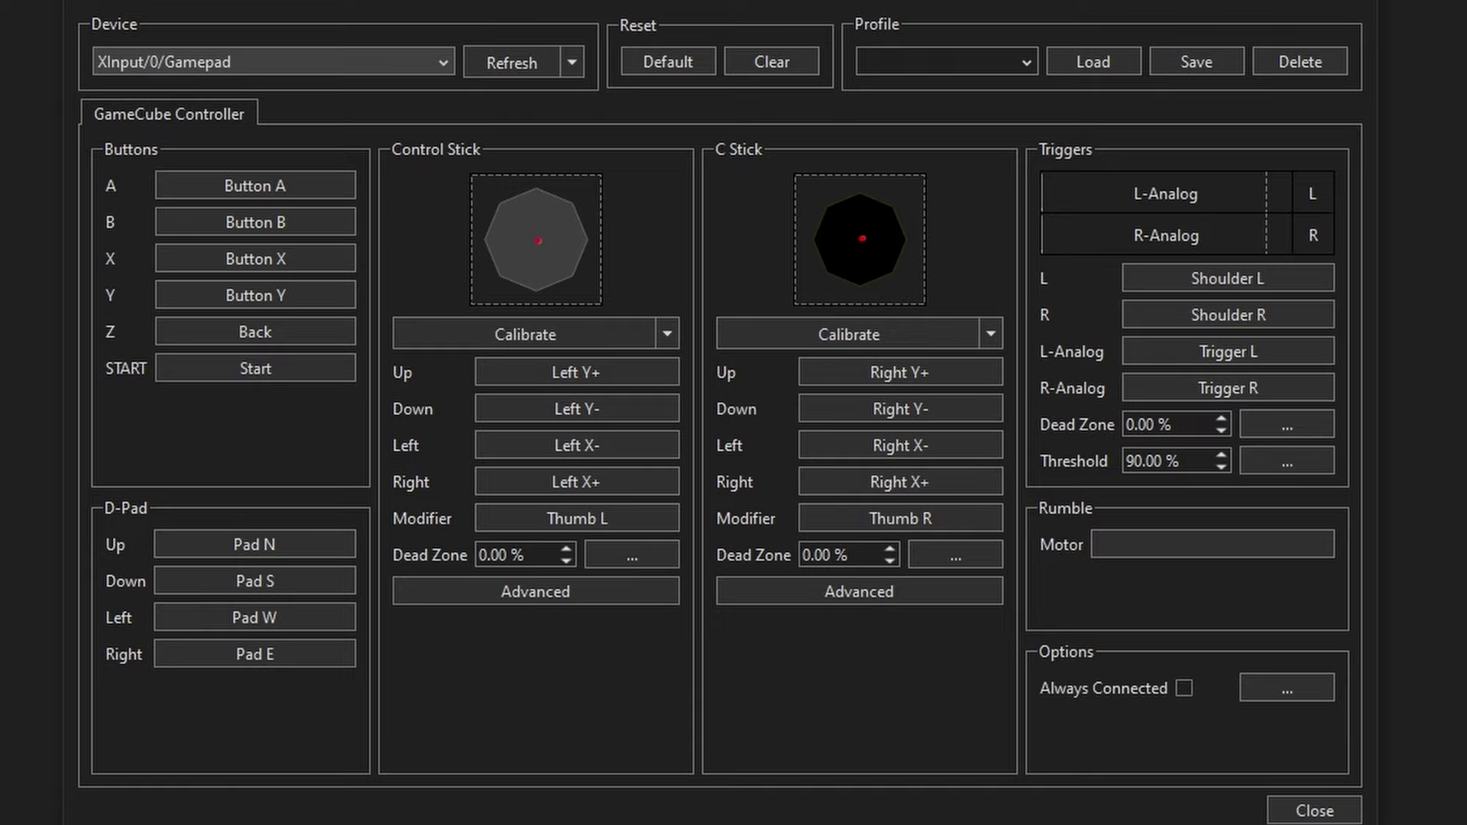
{"action": "left_click", "coordinate": [1213, 544]}
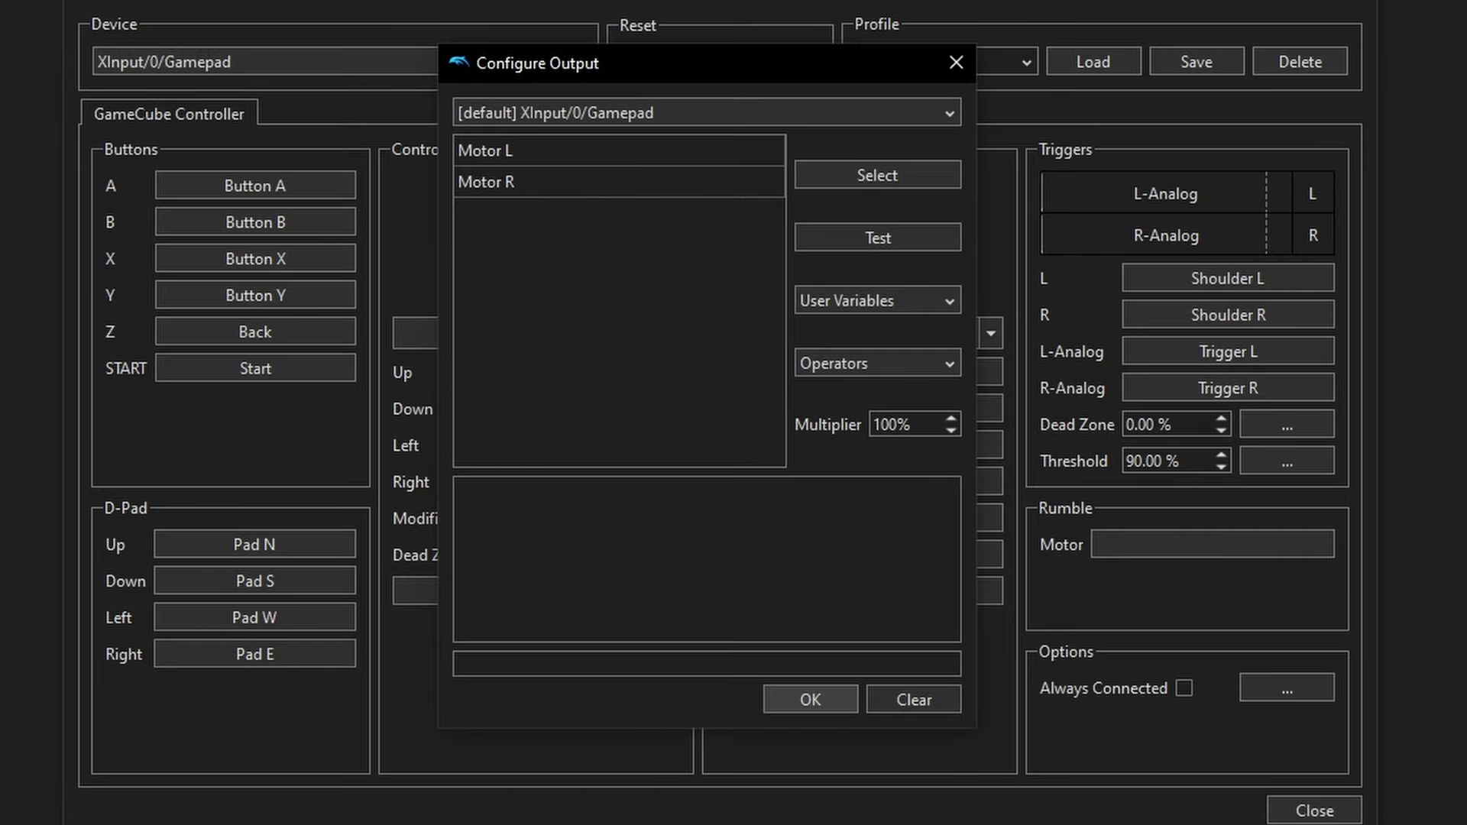
{"action": "left_click", "coordinate": [877, 237]}
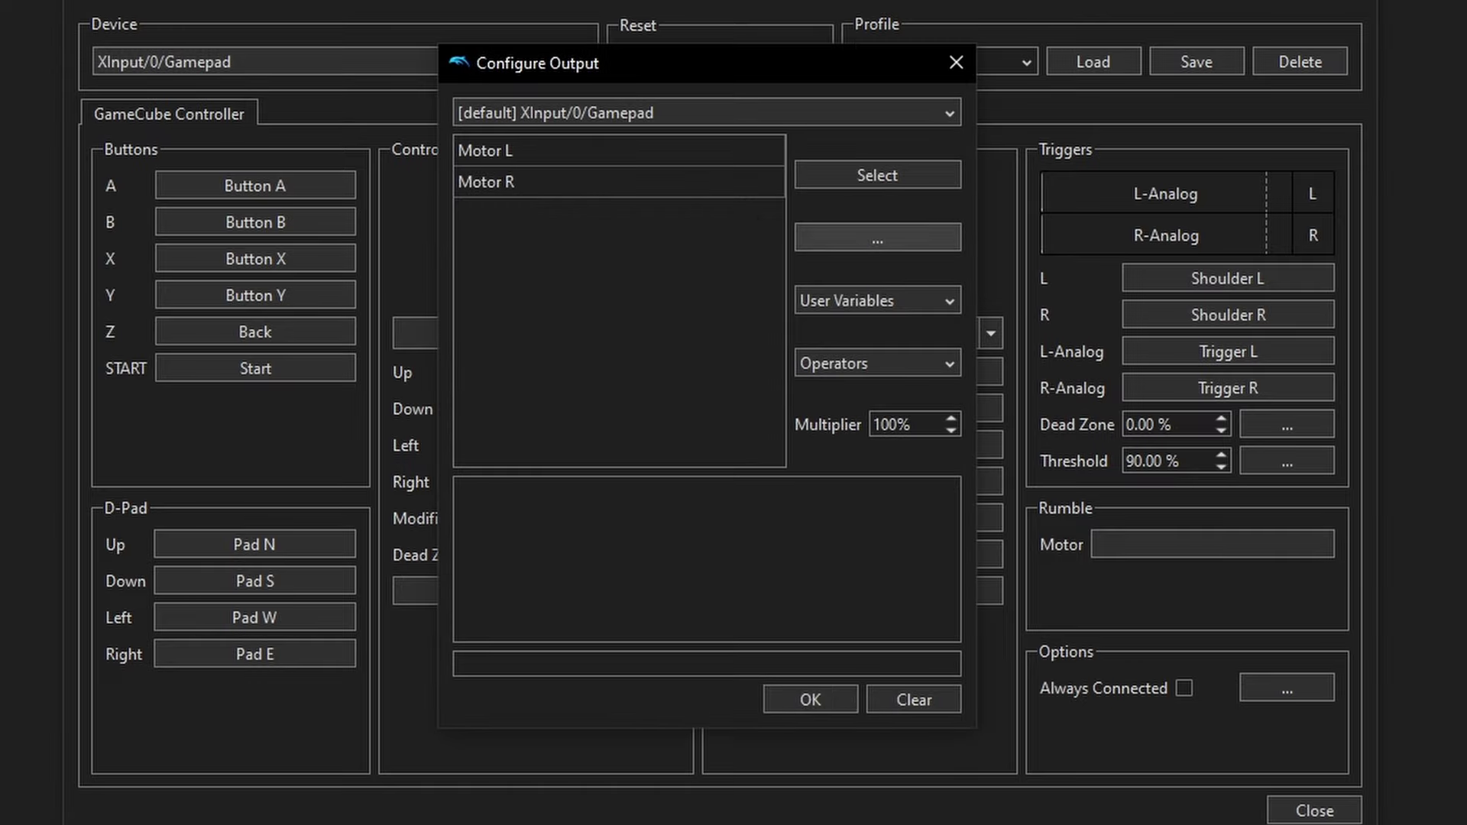
{"action": "left_click", "coordinate": [811, 699]}
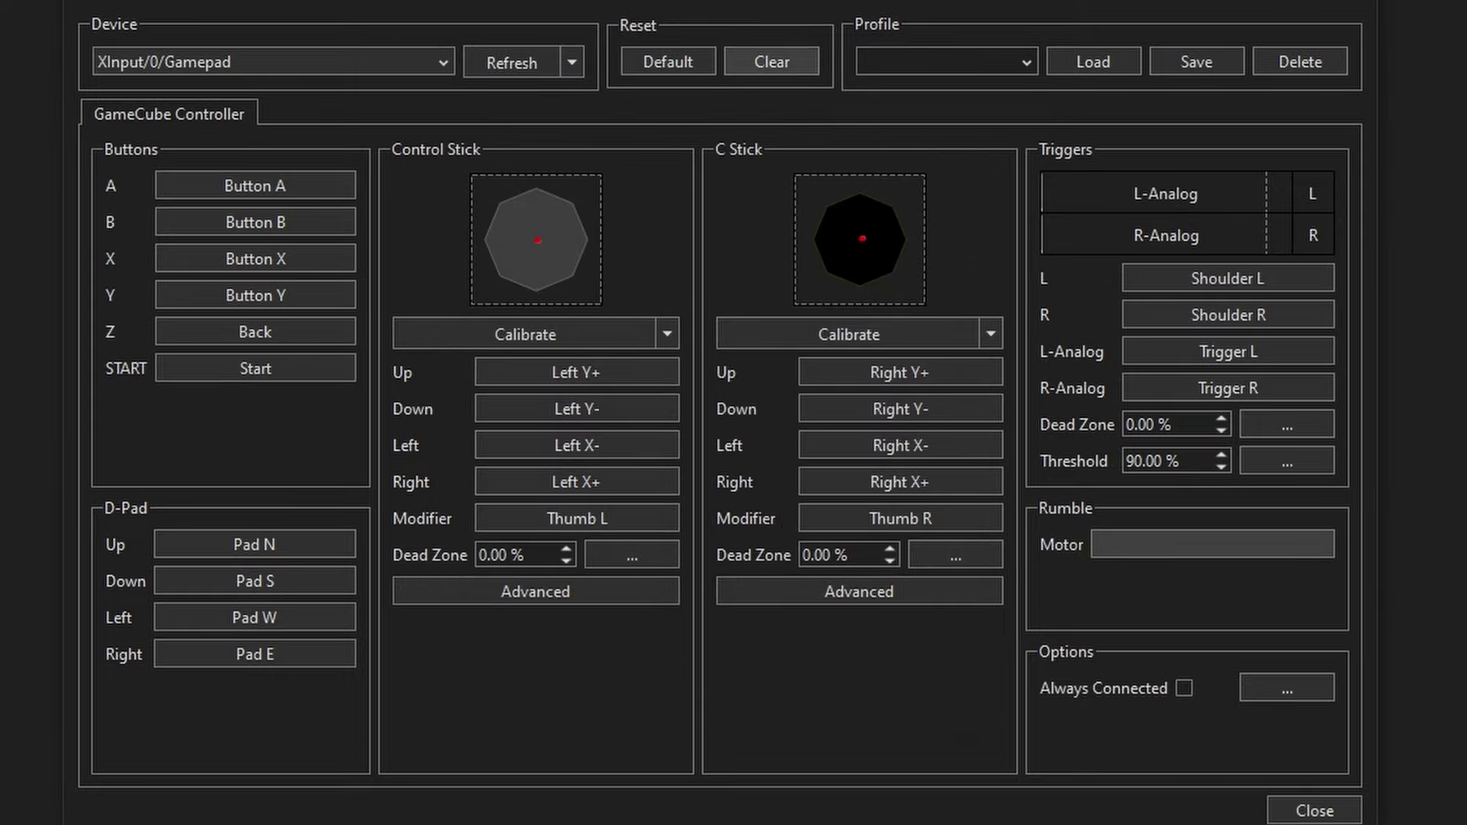
Close the GameCube mapping window, keep Wii Remote 1 as Emulated and open its configuration.
{"action": "left_click", "coordinate": [1315, 810]}
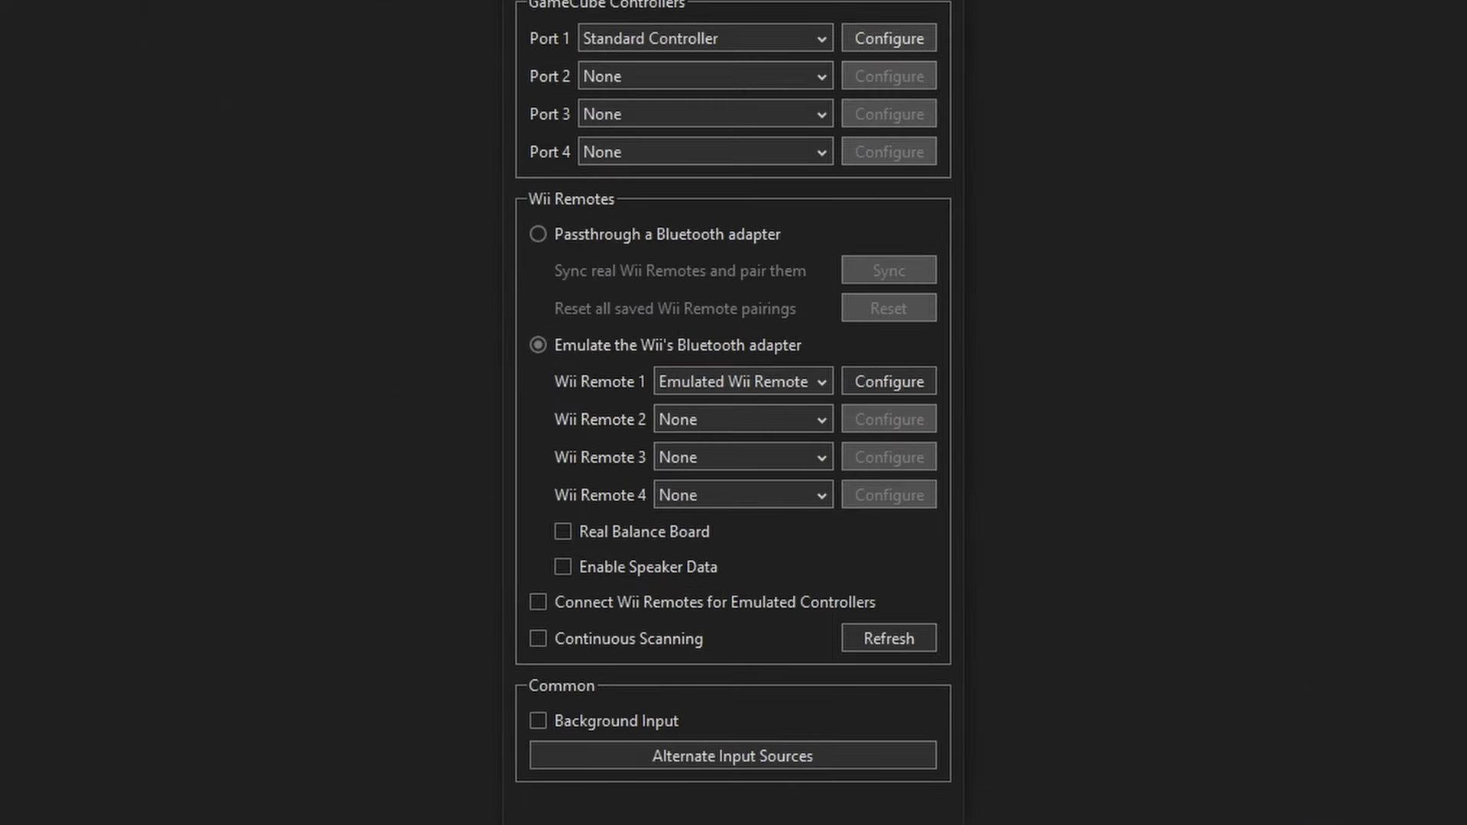
{"action": "left_click", "coordinate": [765, 381]}
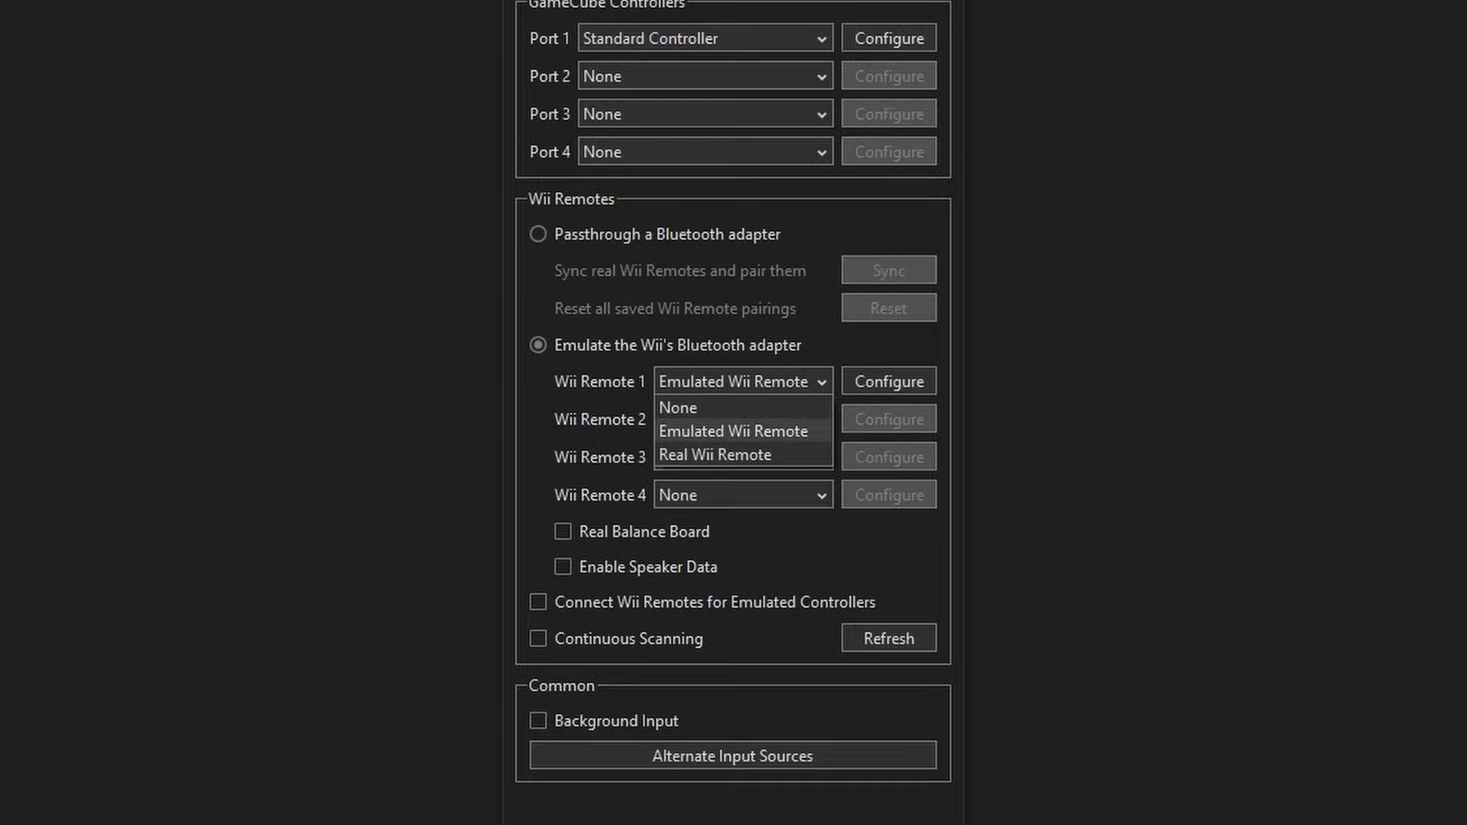
{"action": "left_click", "coordinate": [734, 431]}
{"action": "left_click", "coordinate": [889, 382]}
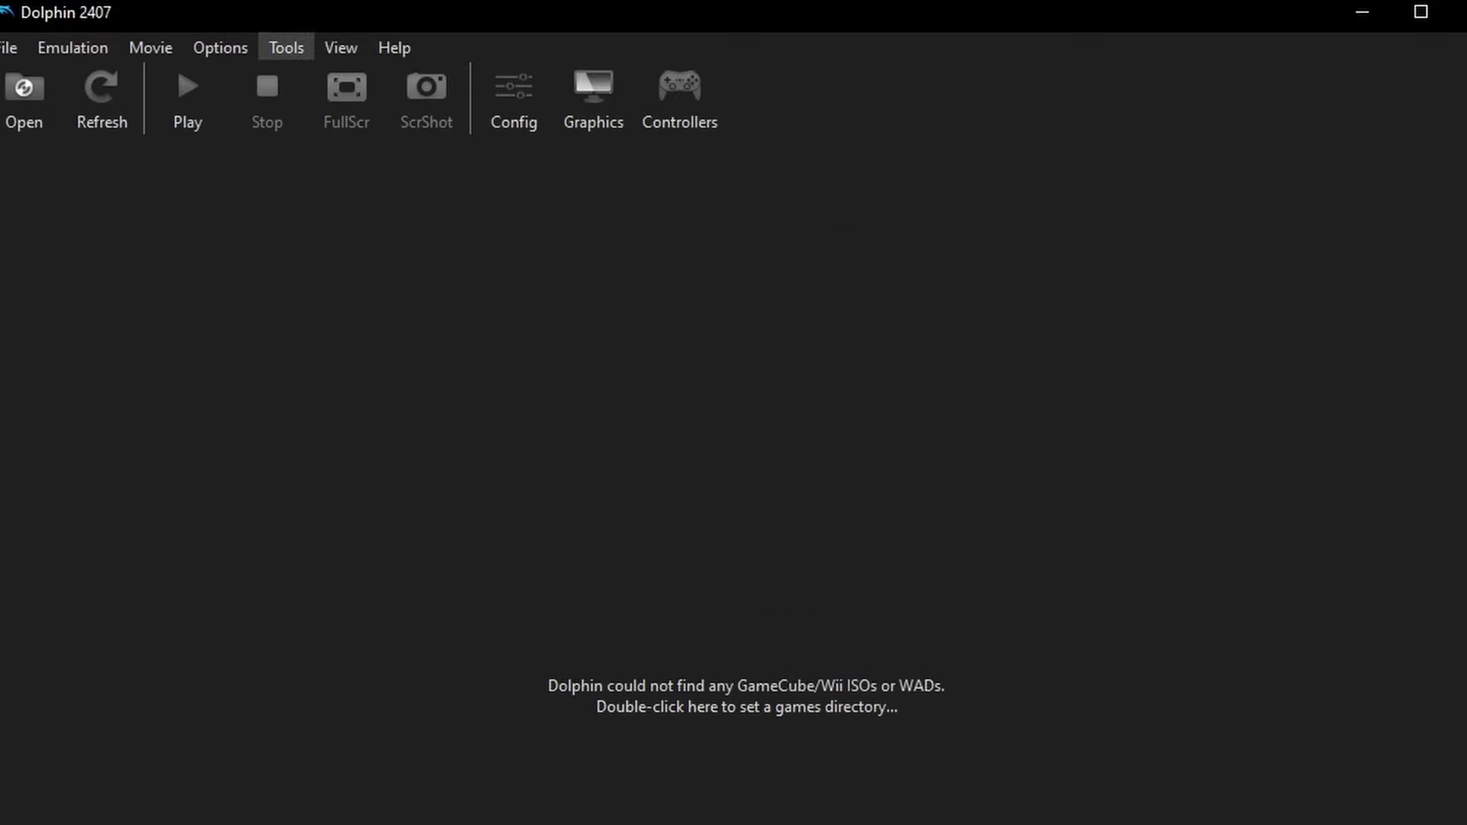
{"action": "key", "text": "alt+o"}
Open Hotkey Settings and bind Volume Down to UP and Volume Up to DOWN.
{"action": "key", "text": "Down"}
{"action": "key", "text": "Down"}
{"action": "key", "text": "Down"}
{"action": "key", "text": "Down"}
{"action": "key", "text": "Return"}
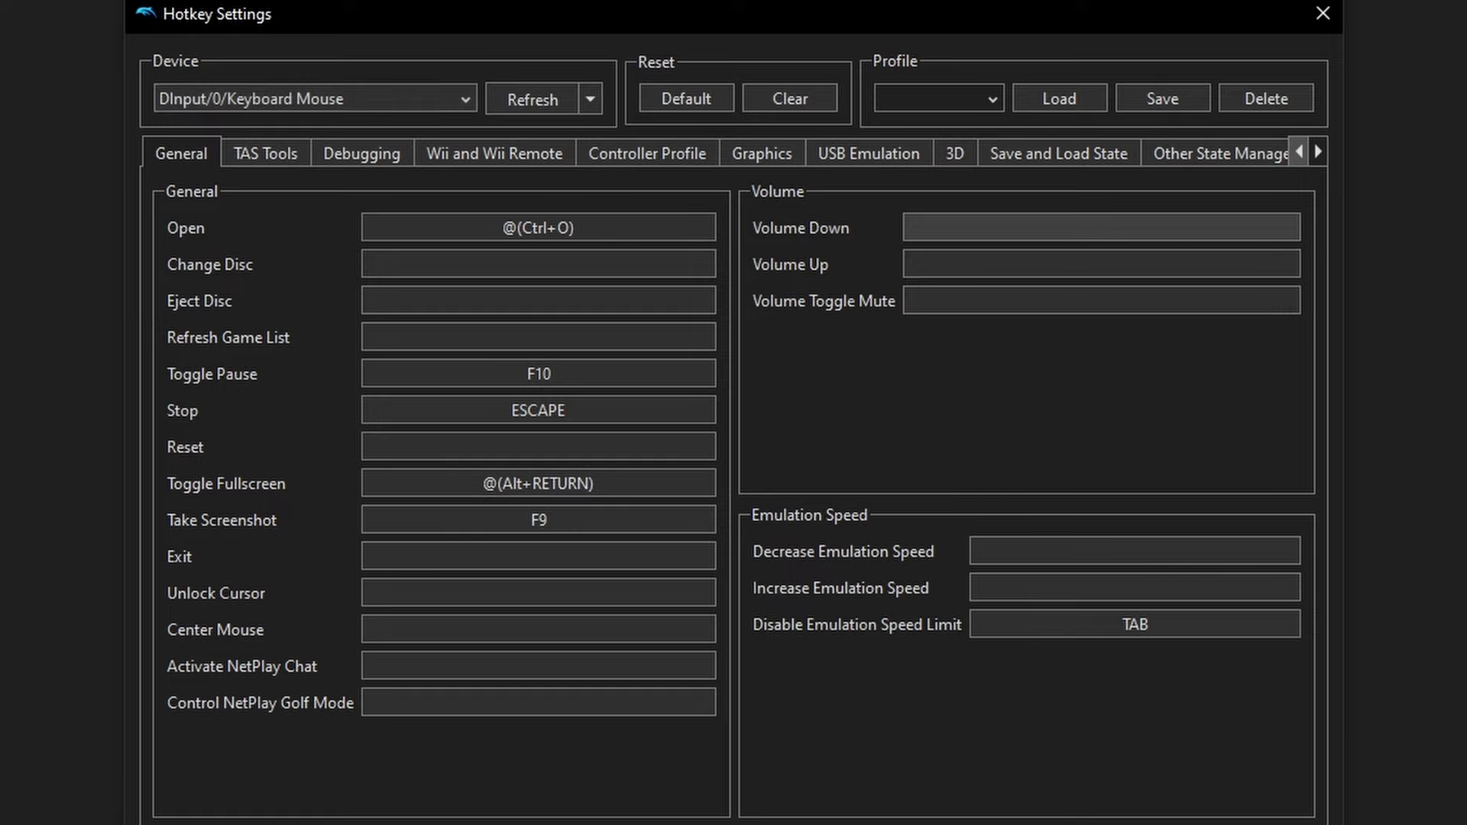
{"action": "key", "text": "Up"}
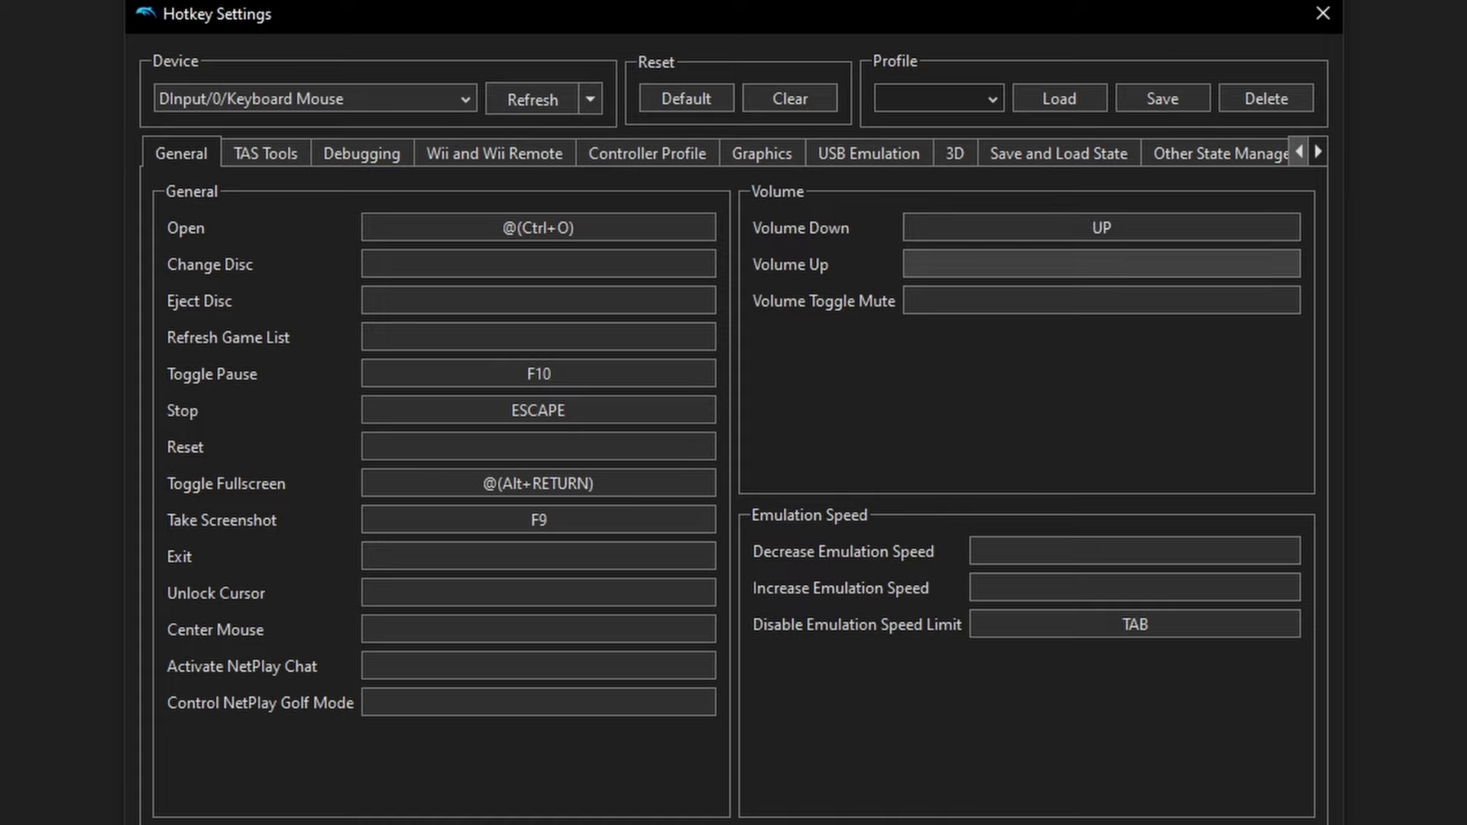
{"action": "key", "text": "Down"}
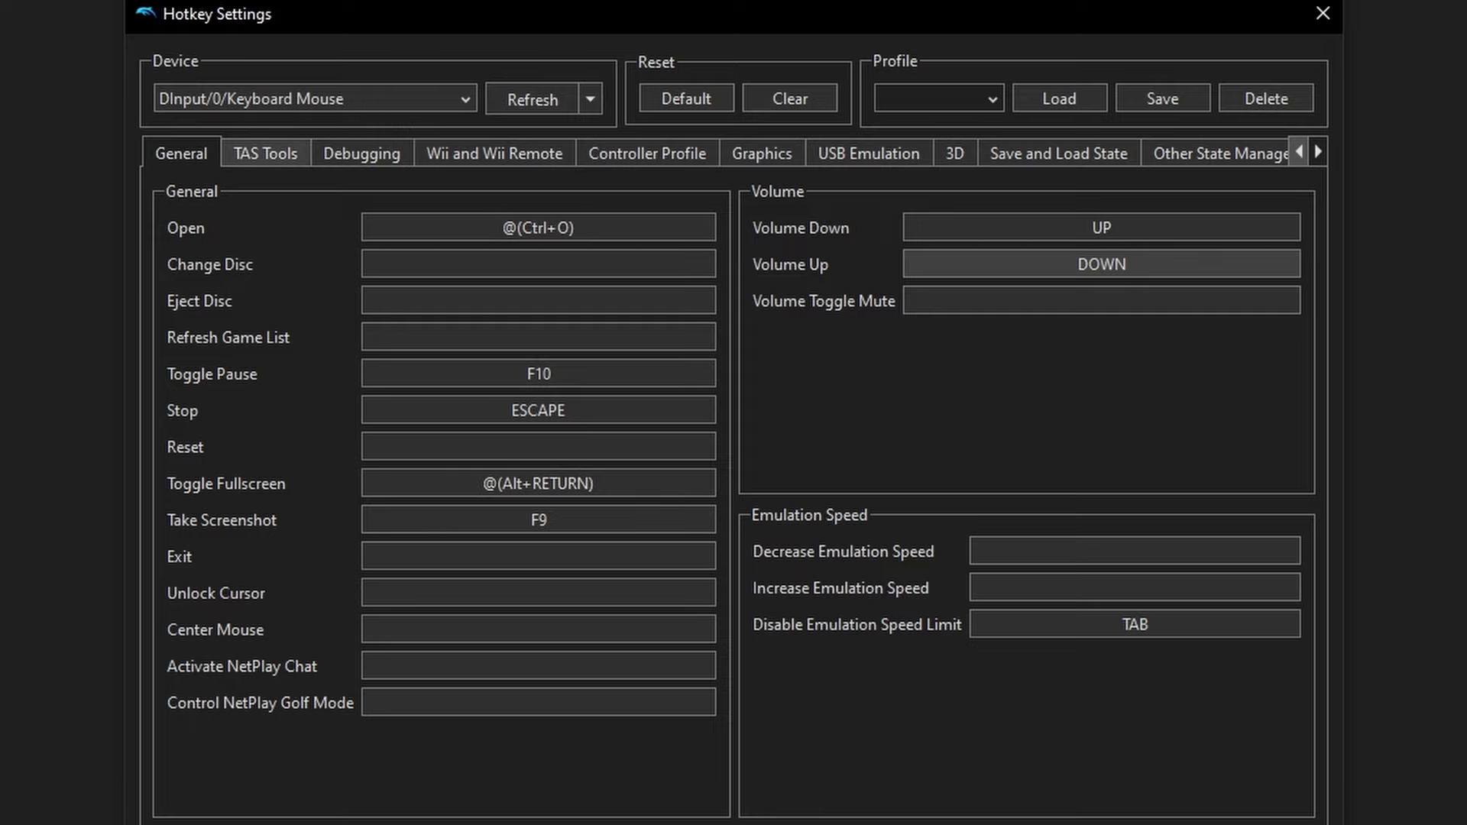
Review the TAS Tools, Debugging, Wii, Controller Profile, Graphics, USB and Save State hotkeys, then close.
{"action": "left_click", "coordinate": [266, 154]}
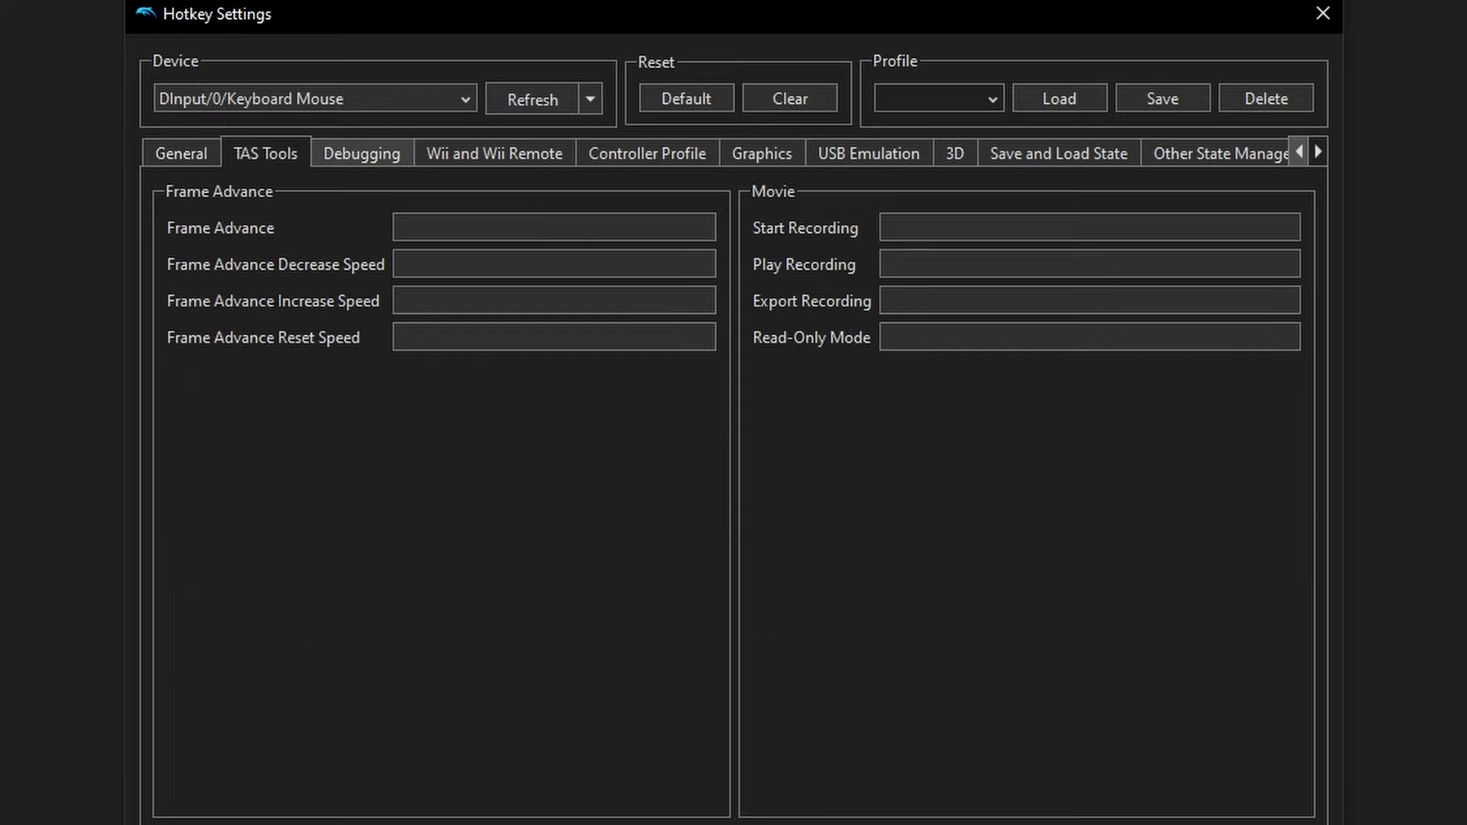
{"action": "left_click", "coordinate": [362, 153]}
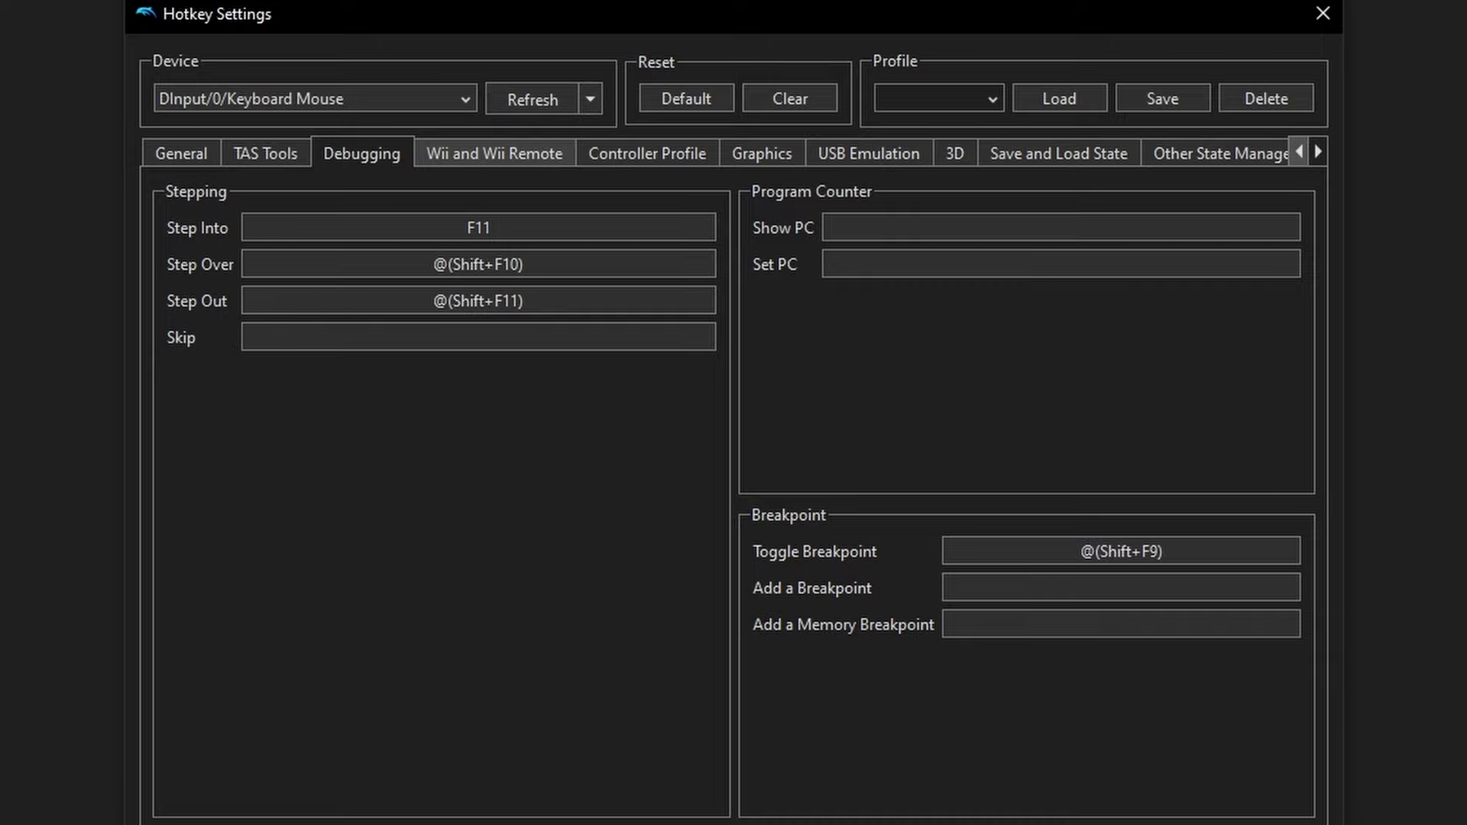
{"action": "left_click", "coordinate": [494, 153]}
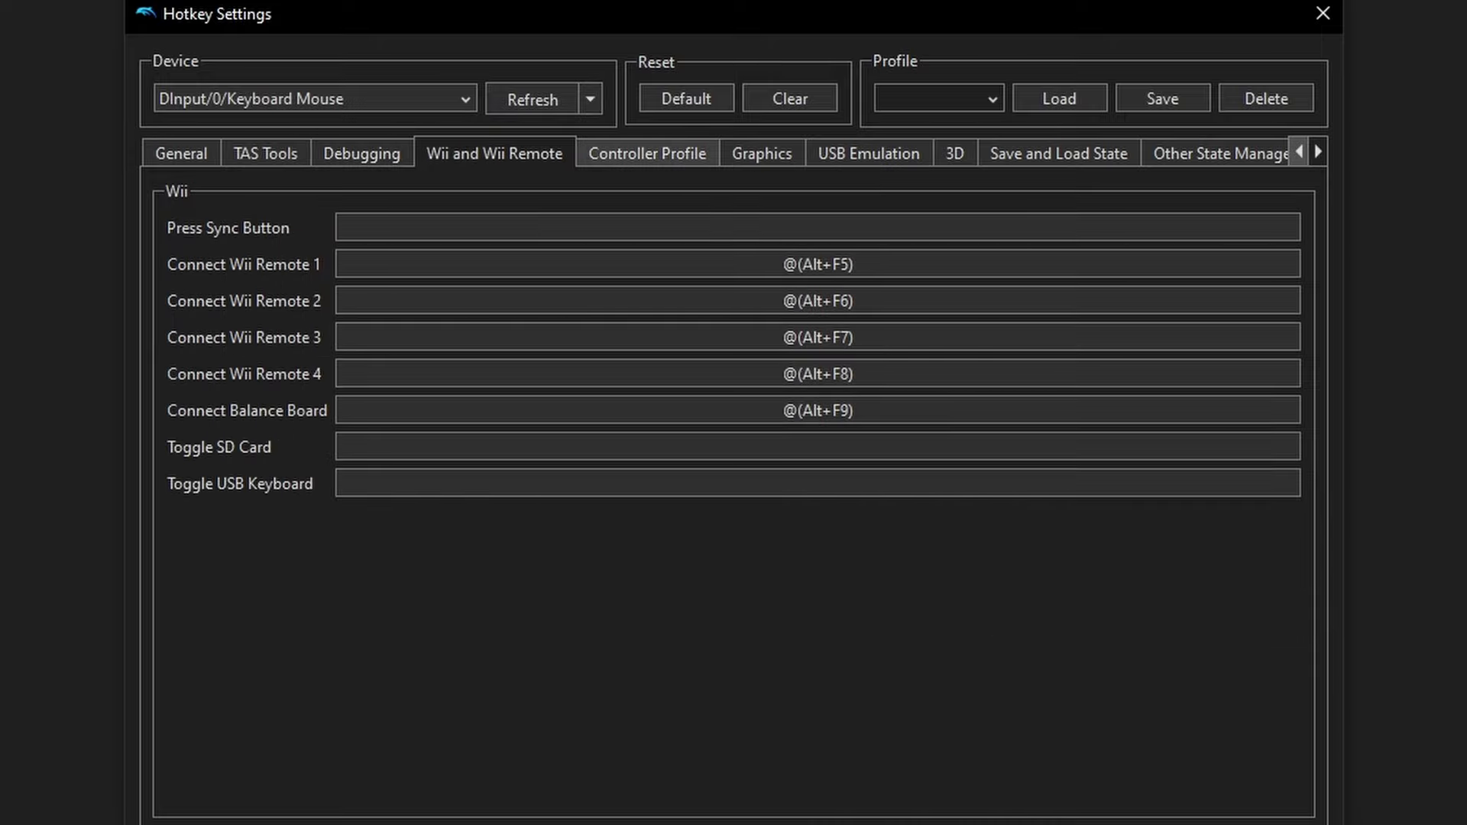
{"action": "left_click", "coordinate": [647, 153]}
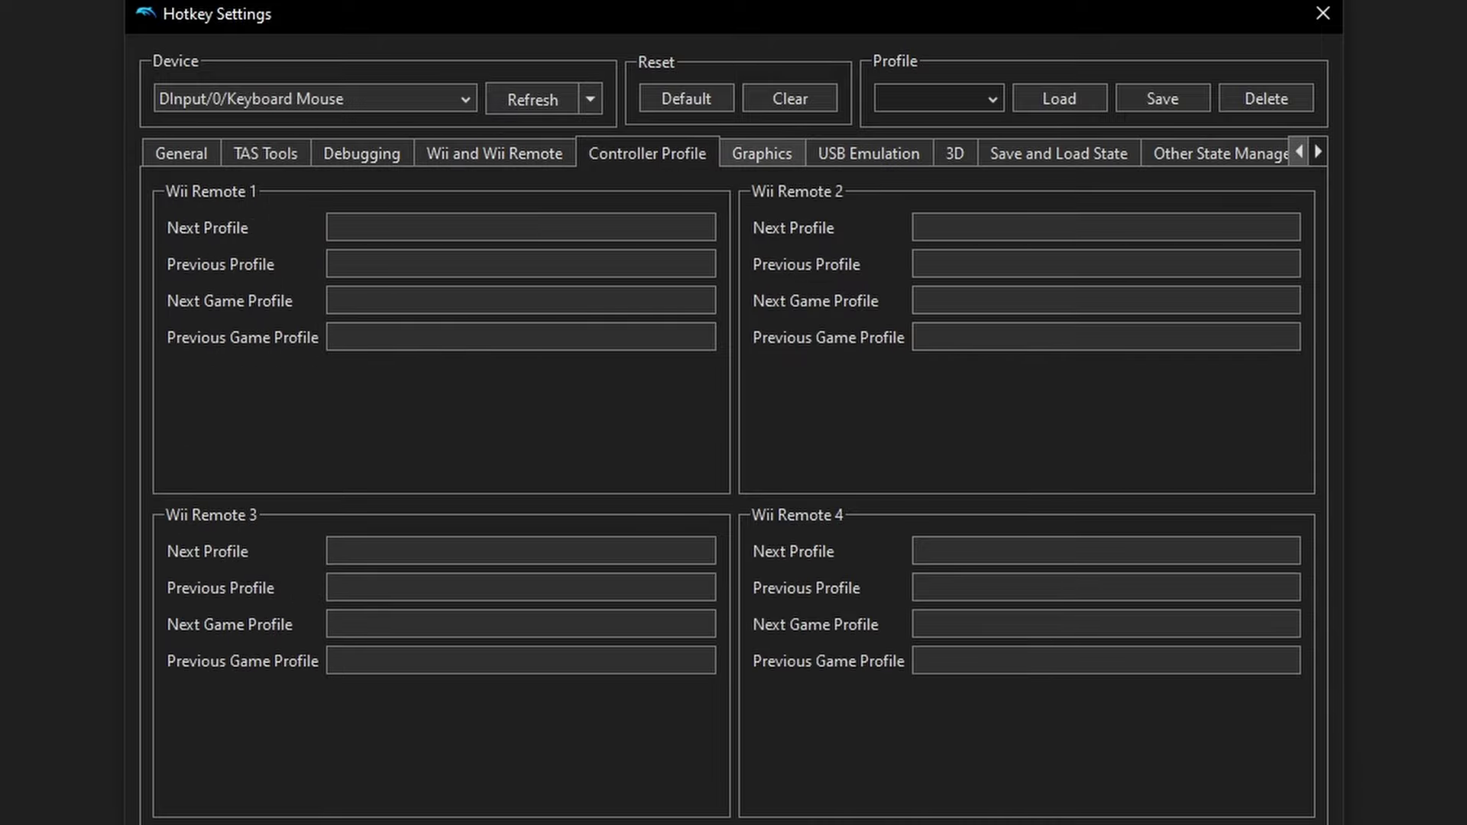
{"action": "left_click", "coordinate": [762, 153]}
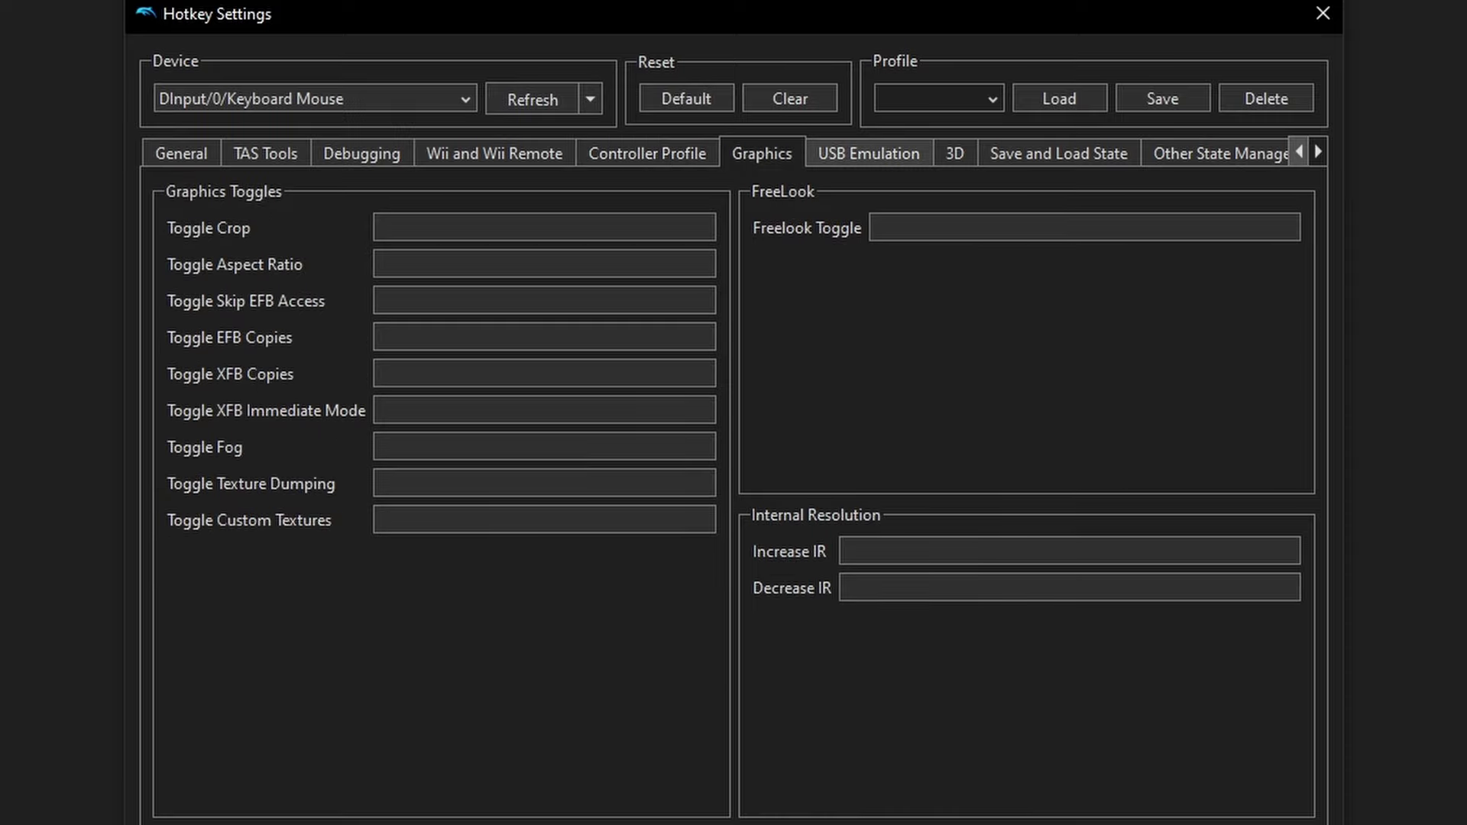
{"action": "left_click", "coordinate": [869, 153]}
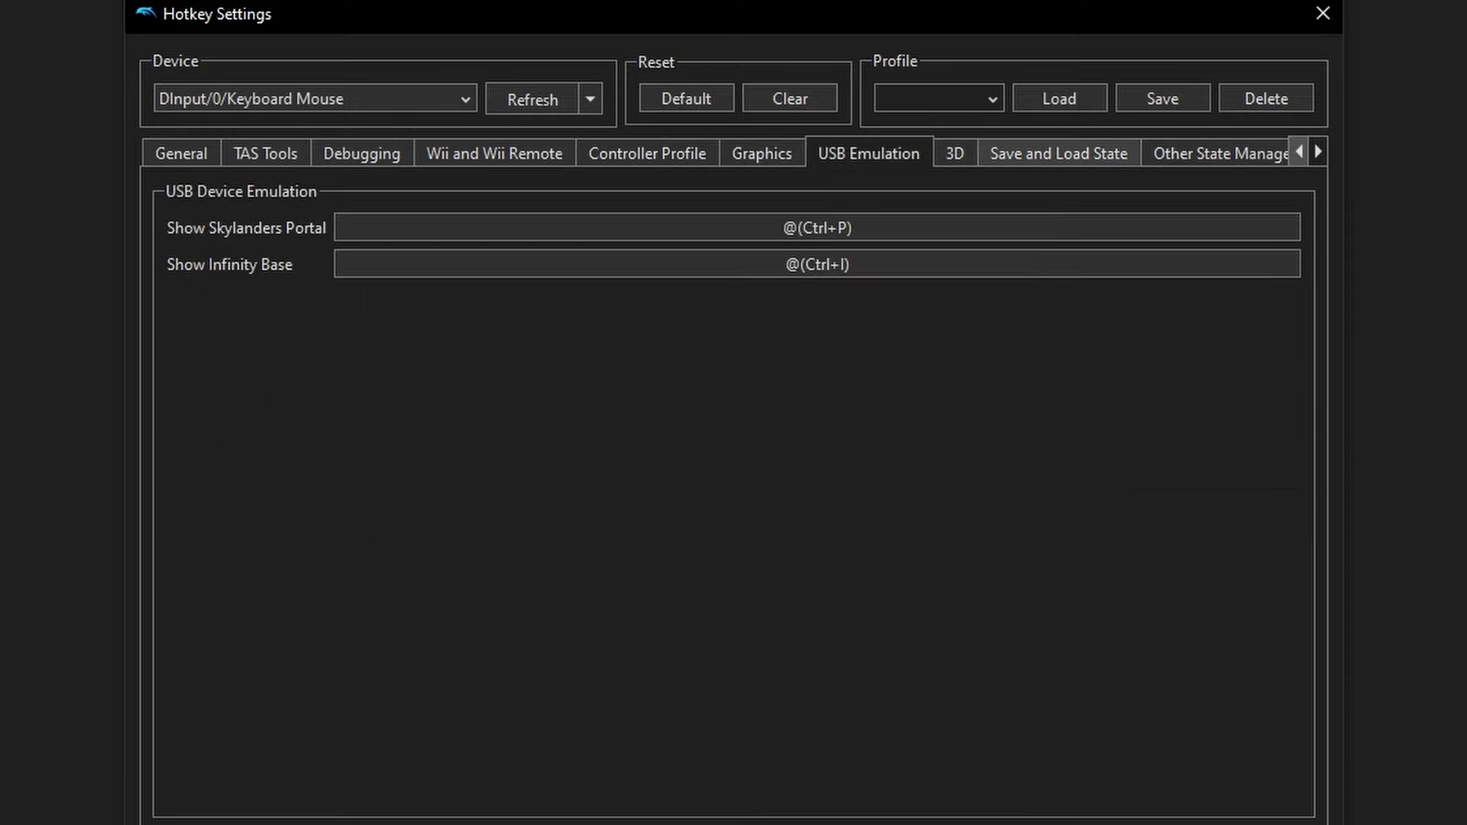
{"action": "left_click", "coordinate": [1059, 153]}
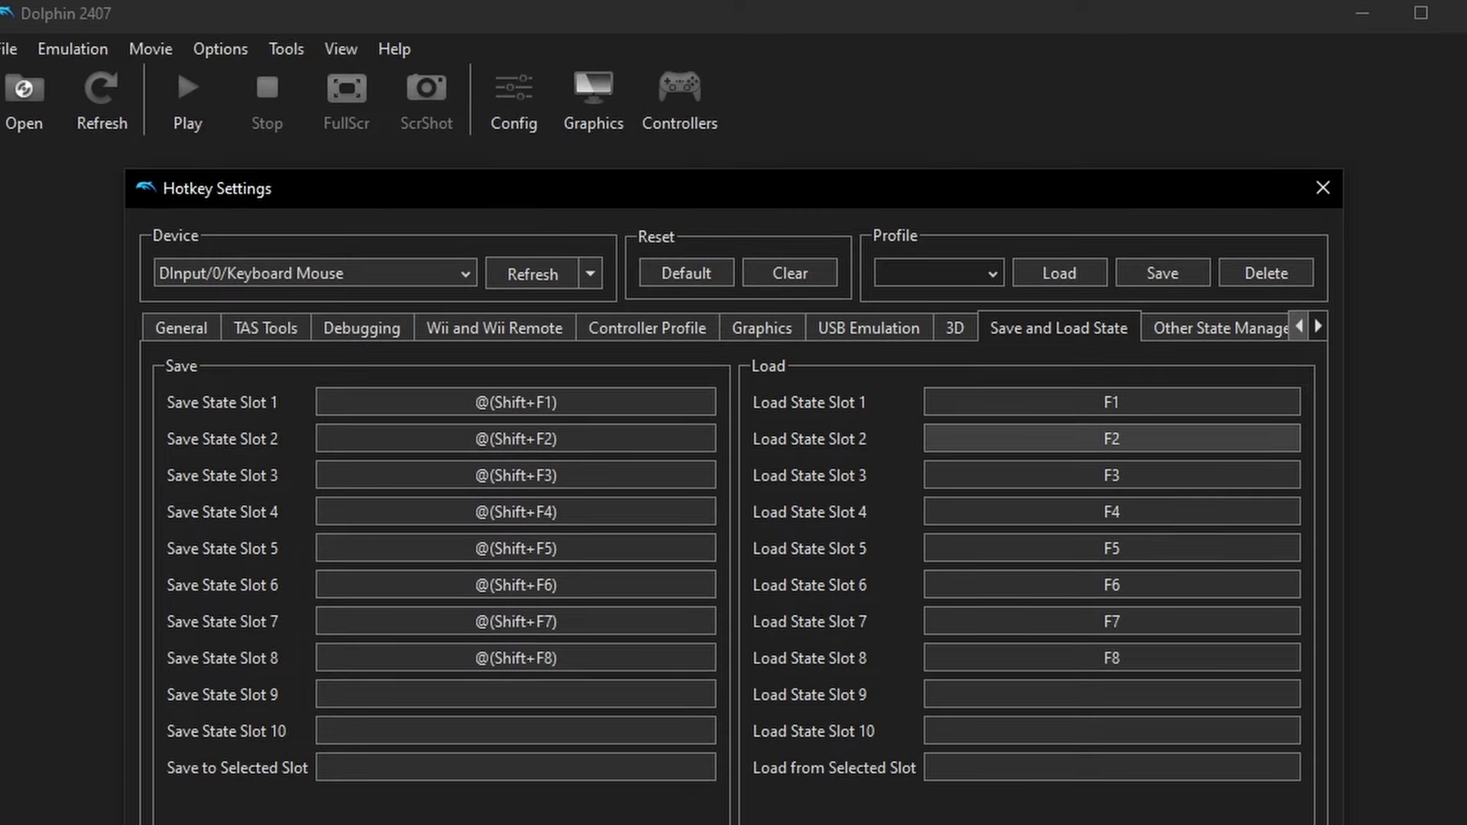
{"action": "left_click", "coordinate": [1323, 188]}
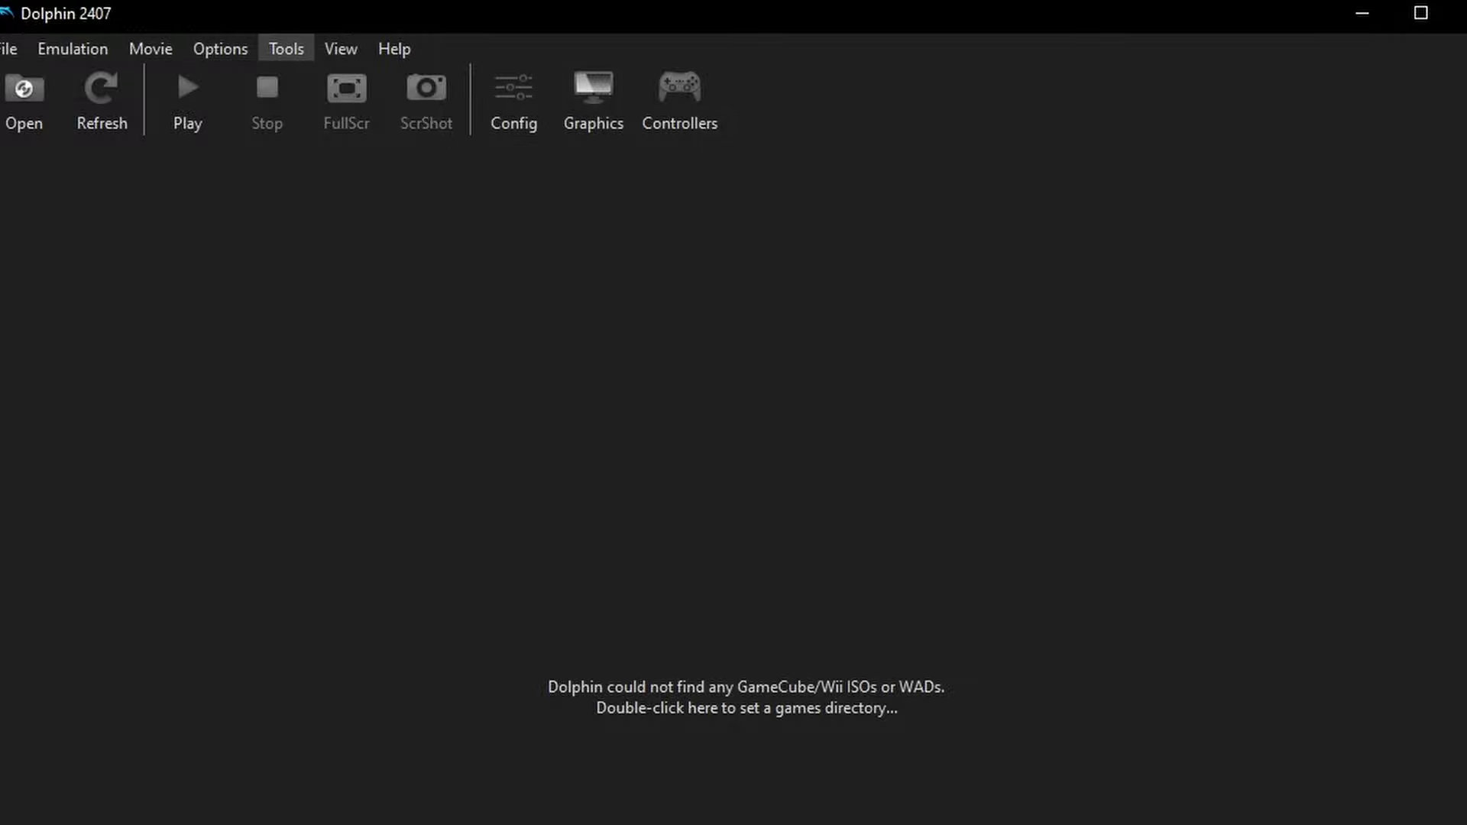
{"action": "left_click", "coordinate": [286, 48]}
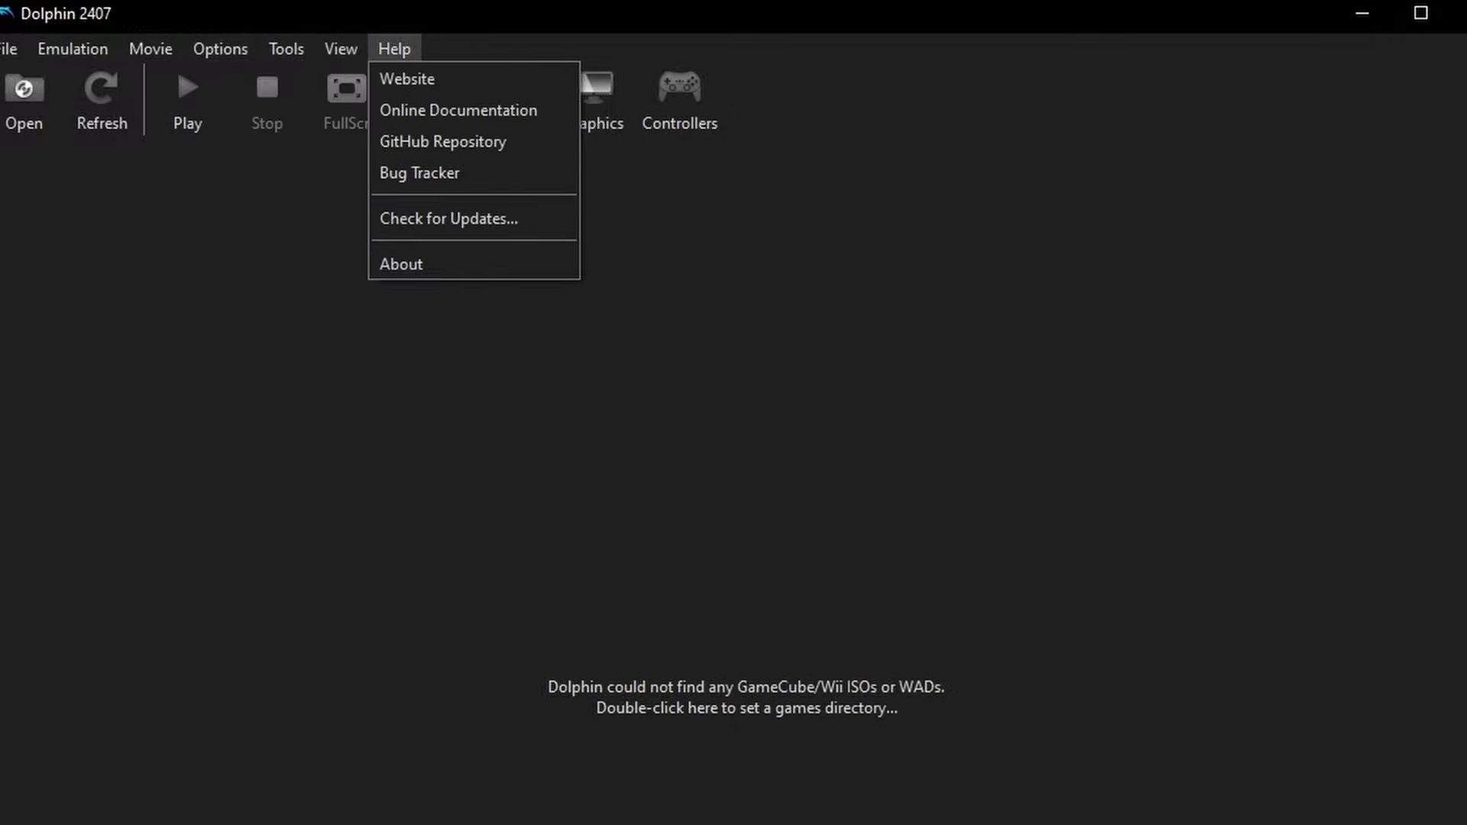
Run Help > Check for Updates and dismiss the latest-version notice.
{"action": "mouse_move", "coordinate": [341, 48]}
{"action": "mouse_move", "coordinate": [394, 48]}
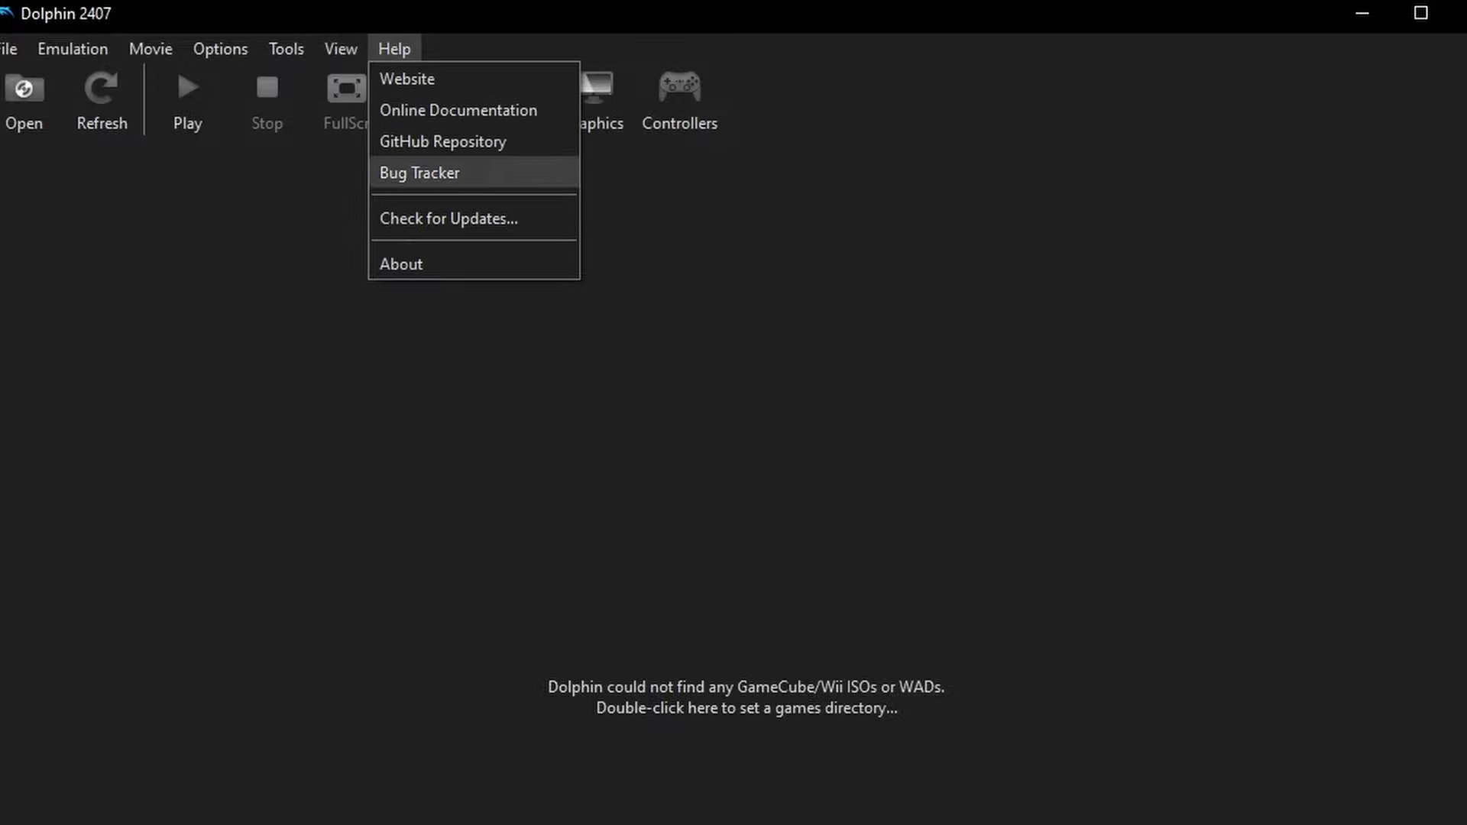
{"action": "left_click", "coordinate": [448, 219]}
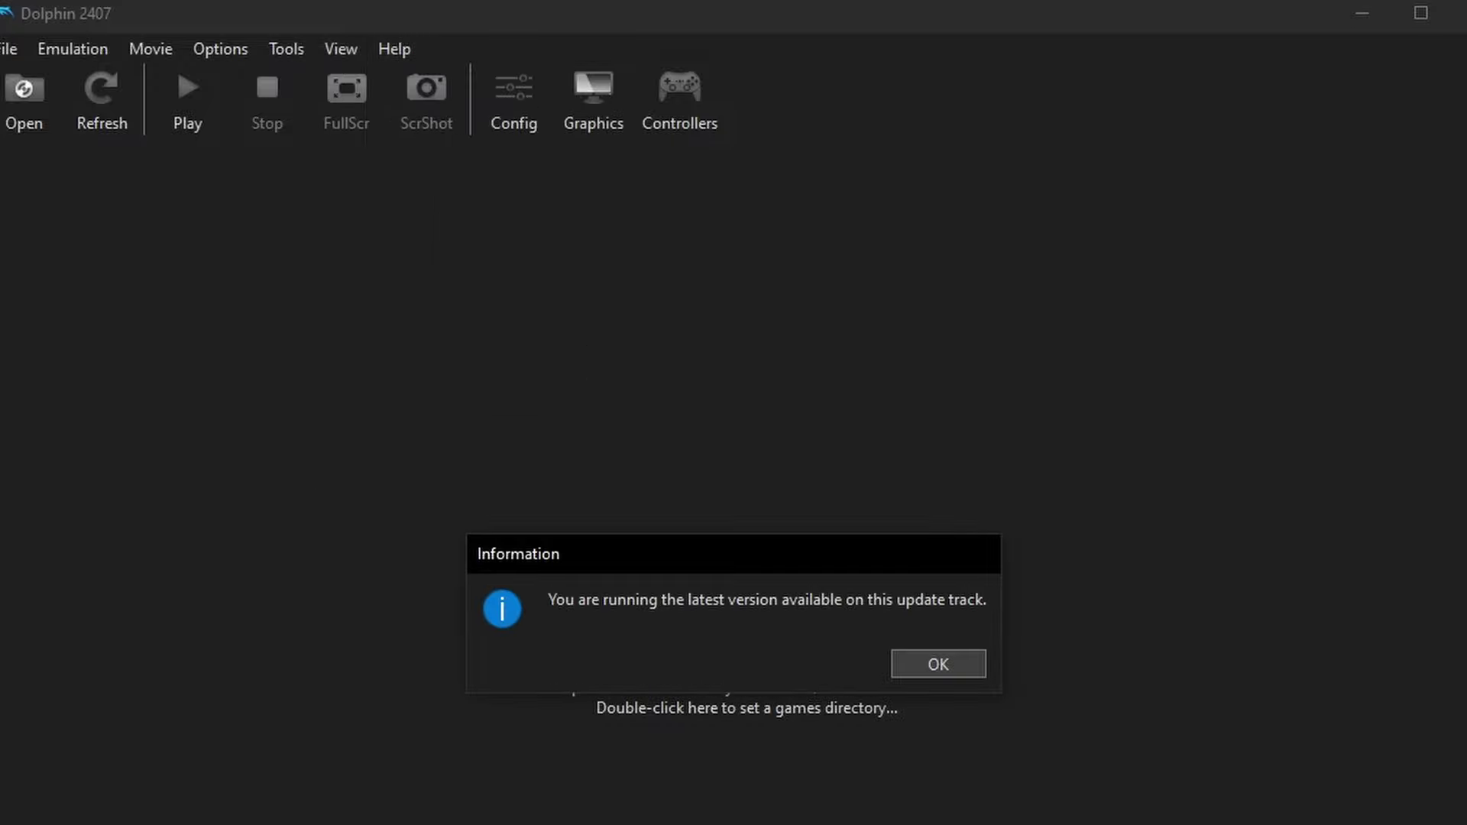
{"action": "key", "text": "Return"}
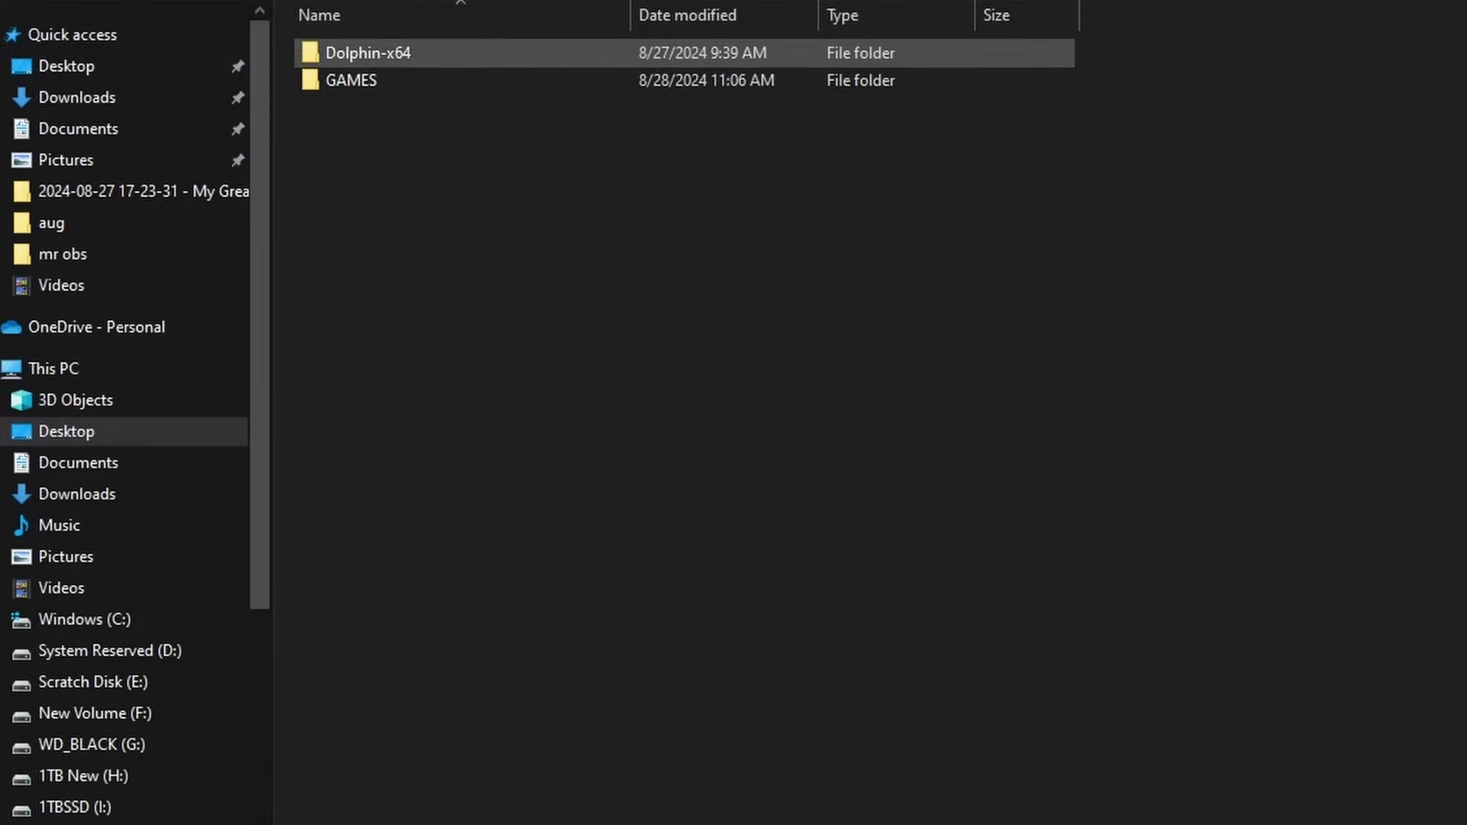
Open the Desktop's GAMES folder and move sunshine patched.iso and Super Mario Sunshine .iso into it.
{"action": "left_click", "coordinate": [368, 53]}
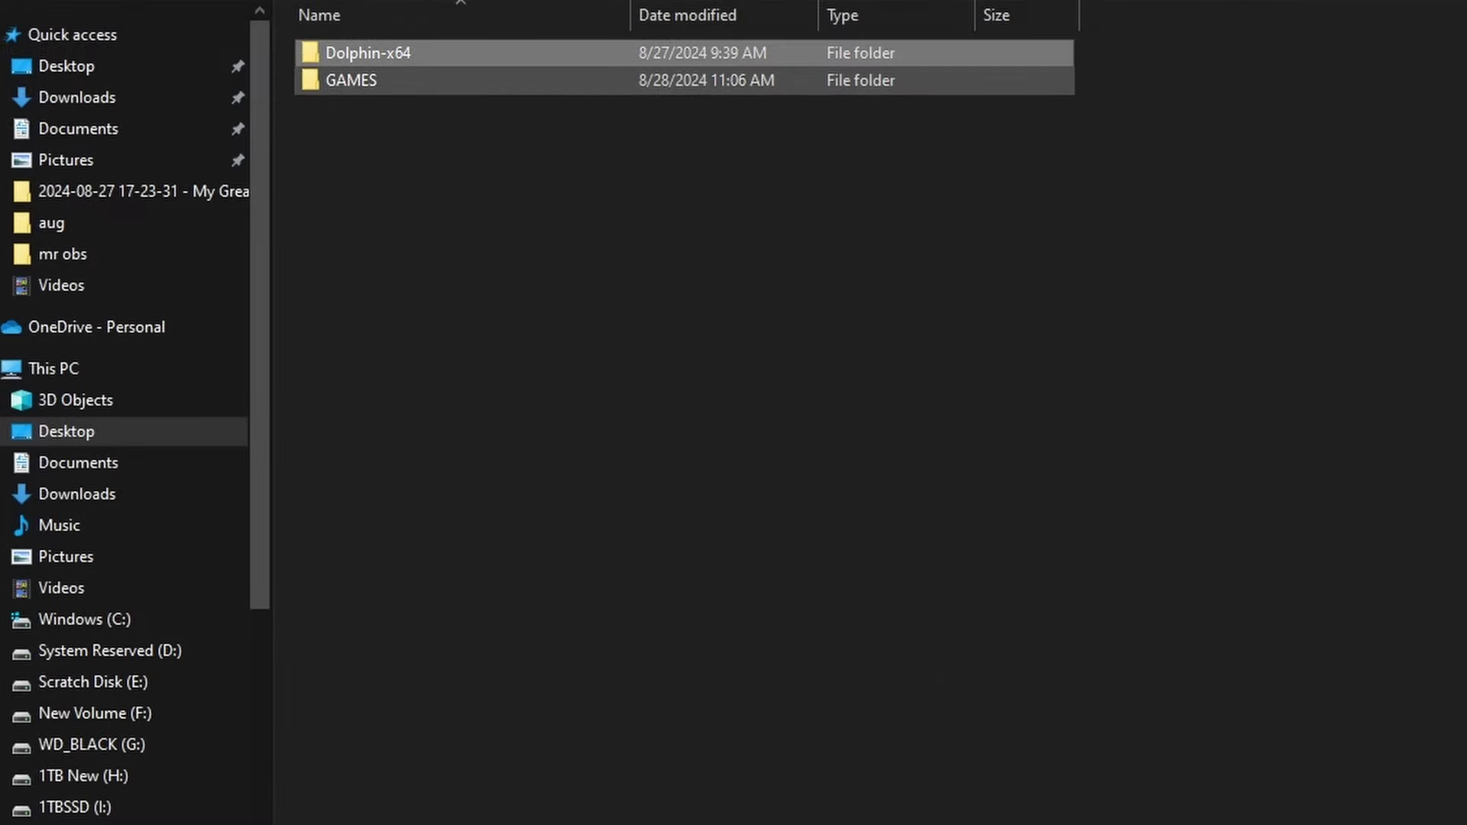
{"action": "left_click", "coordinate": [351, 80]}
{"action": "left_click", "coordinate": [369, 53]}
{"action": "left_click", "coordinate": [352, 81]}
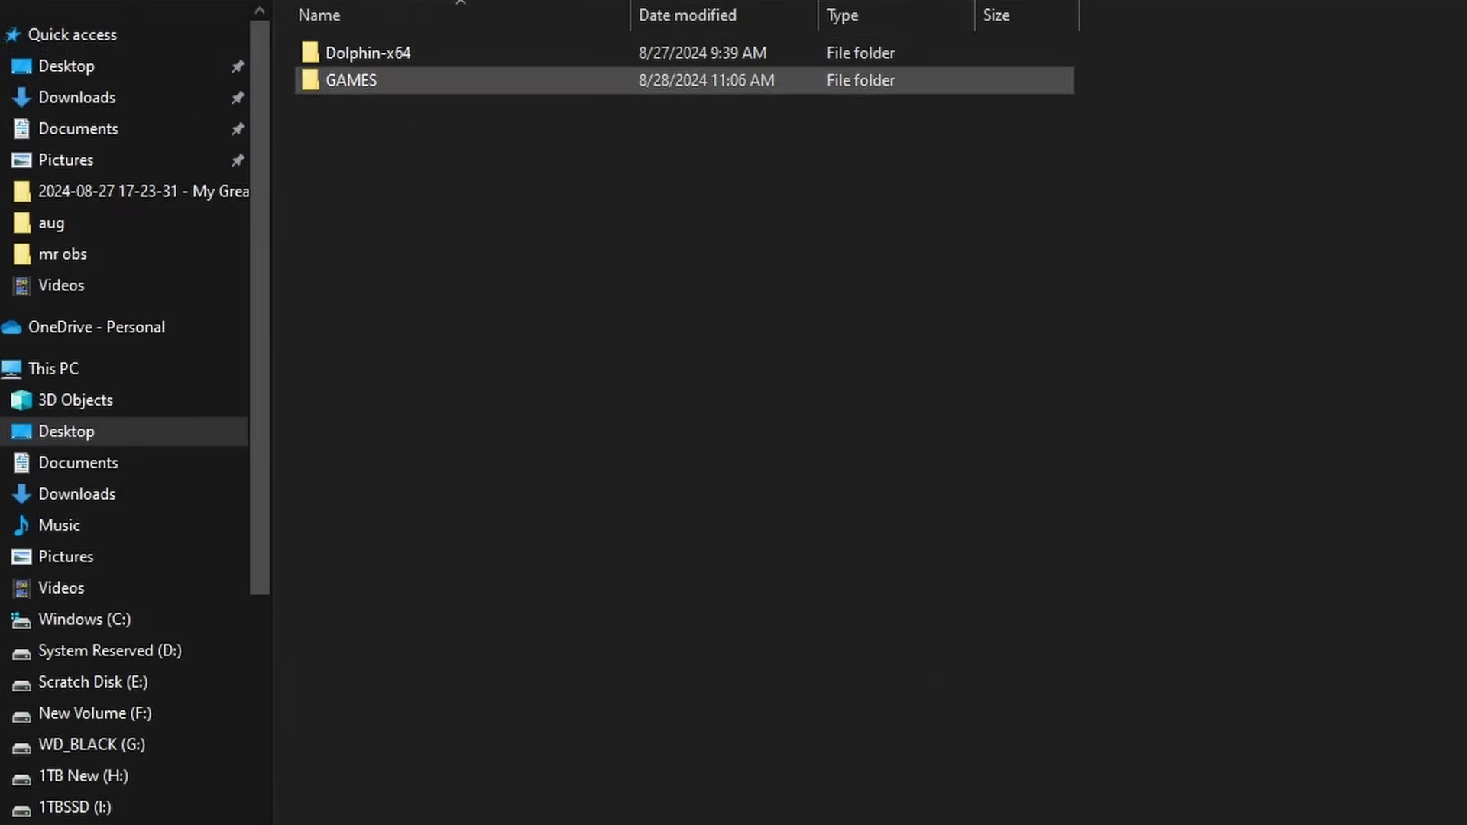
{"action": "double_click", "coordinate": [352, 80]}
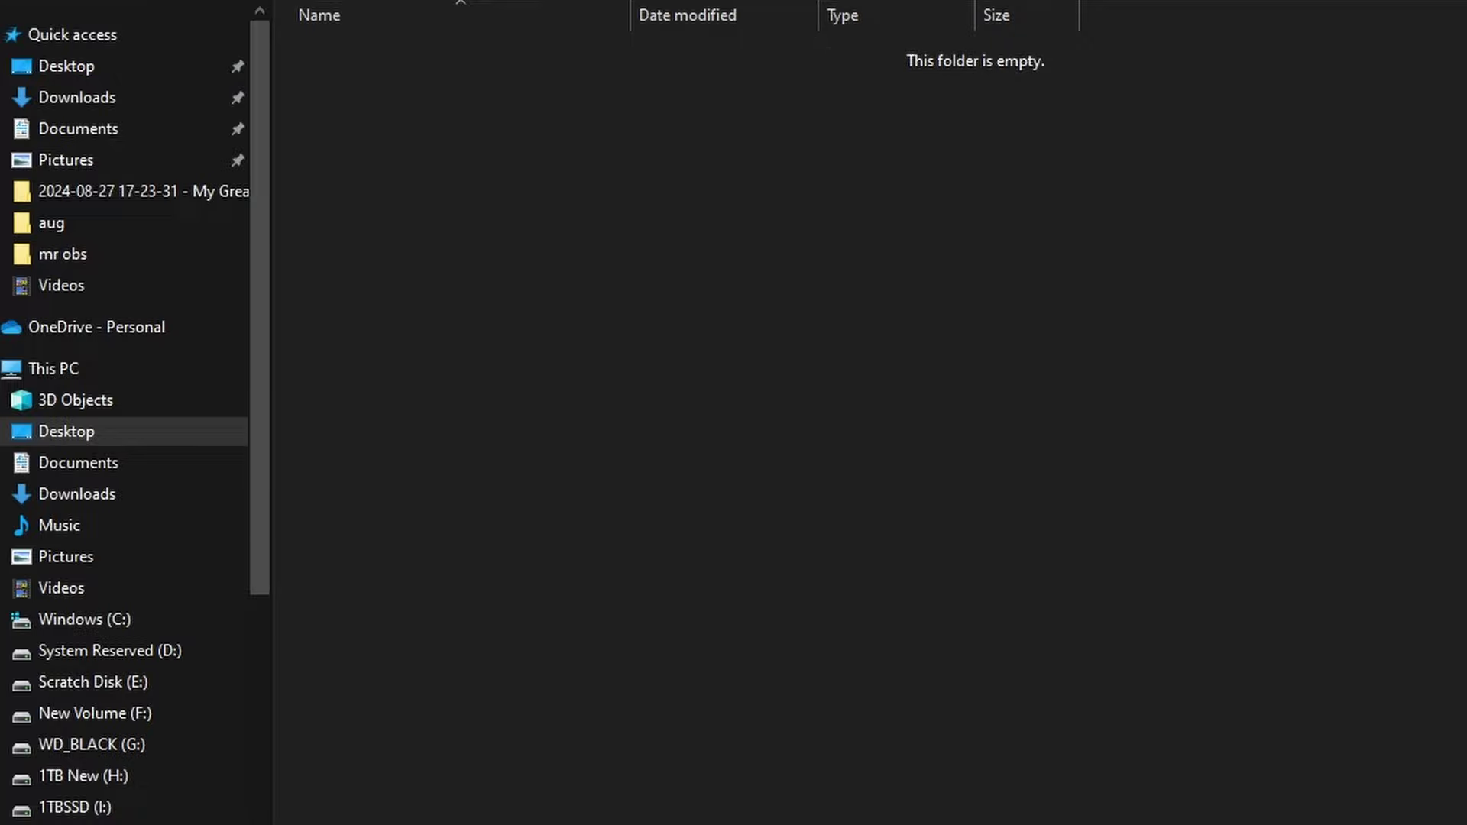
{"action": "left_click_drag", "start_coordinate": [1466, 398], "coordinate": [779, 336]}
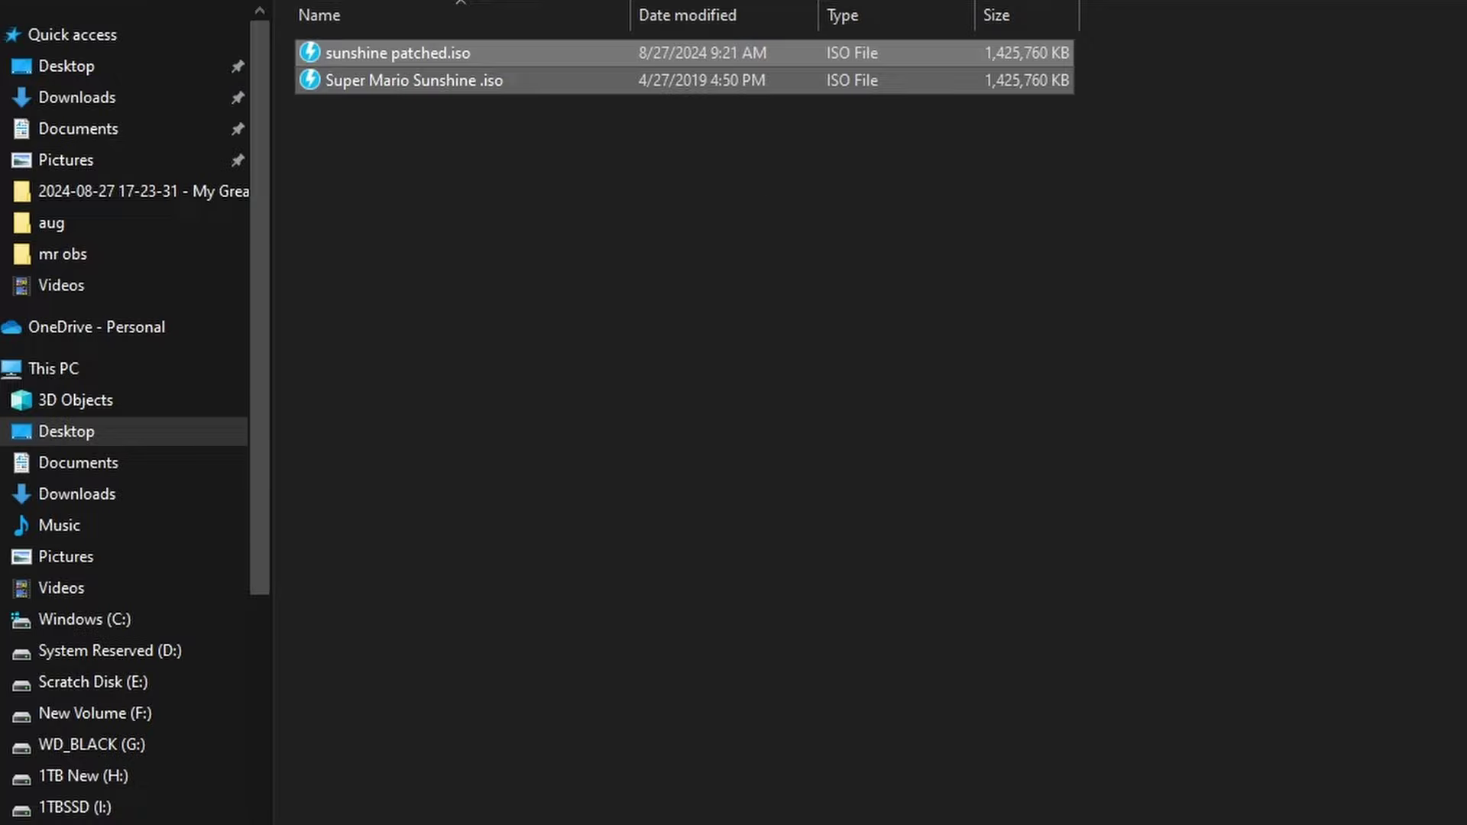
{"action": "left_click", "coordinate": [687, 214]}
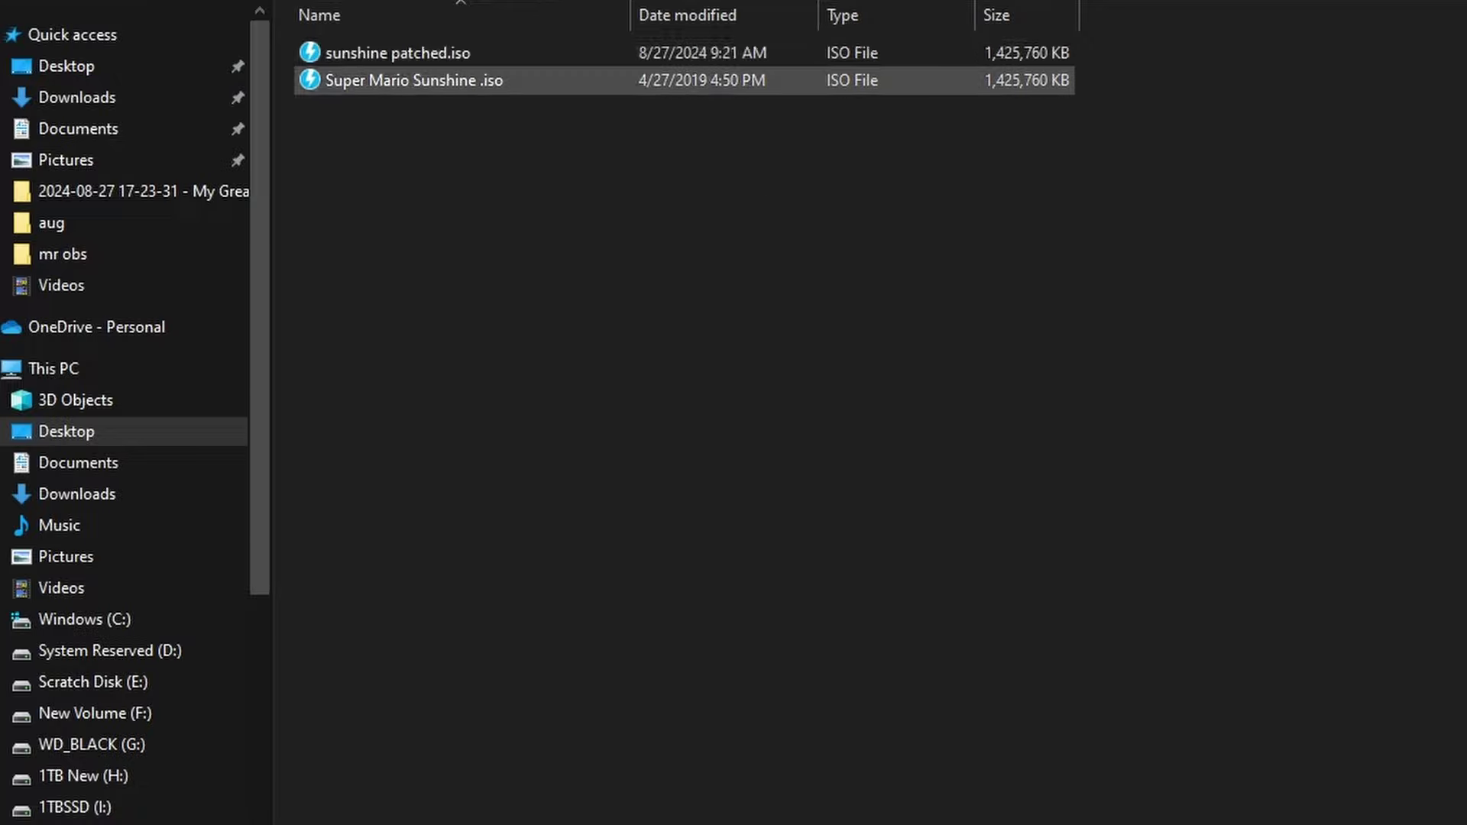